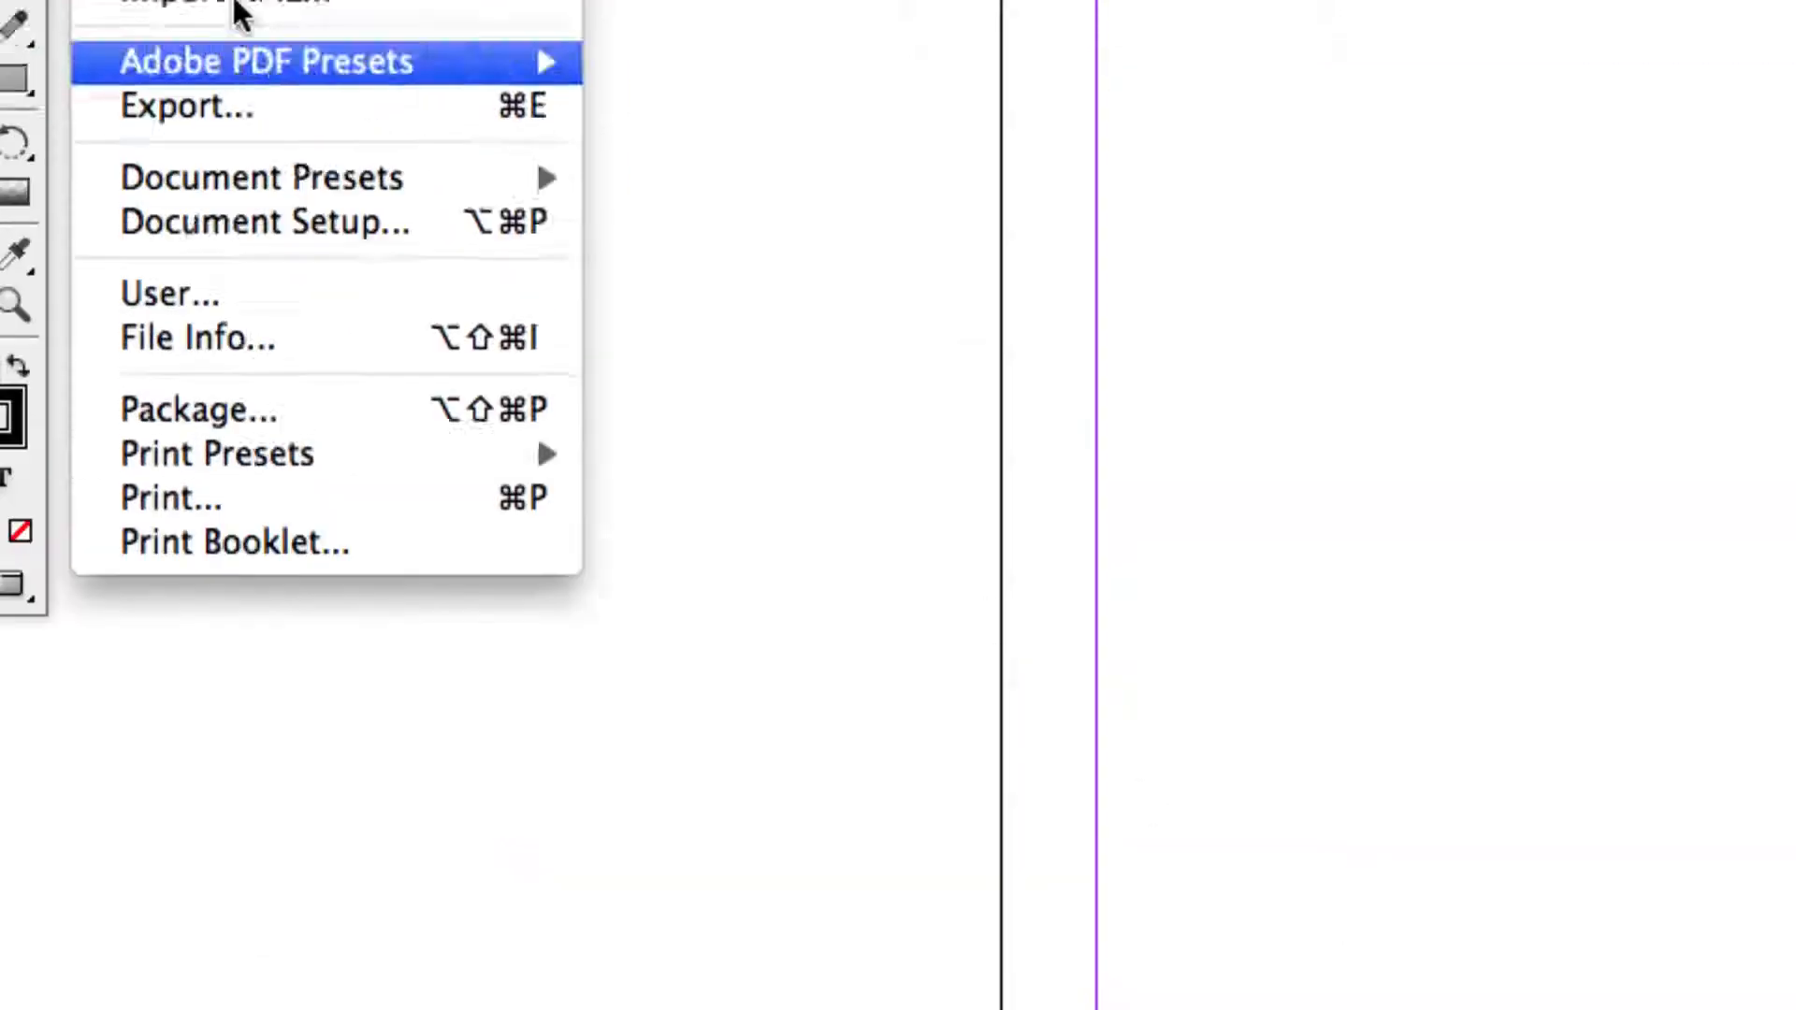
# Step: Leave InDesign and hide the open windows to reach the exported PDF files on the desktop
pyautogui.moveTo(249, 63)
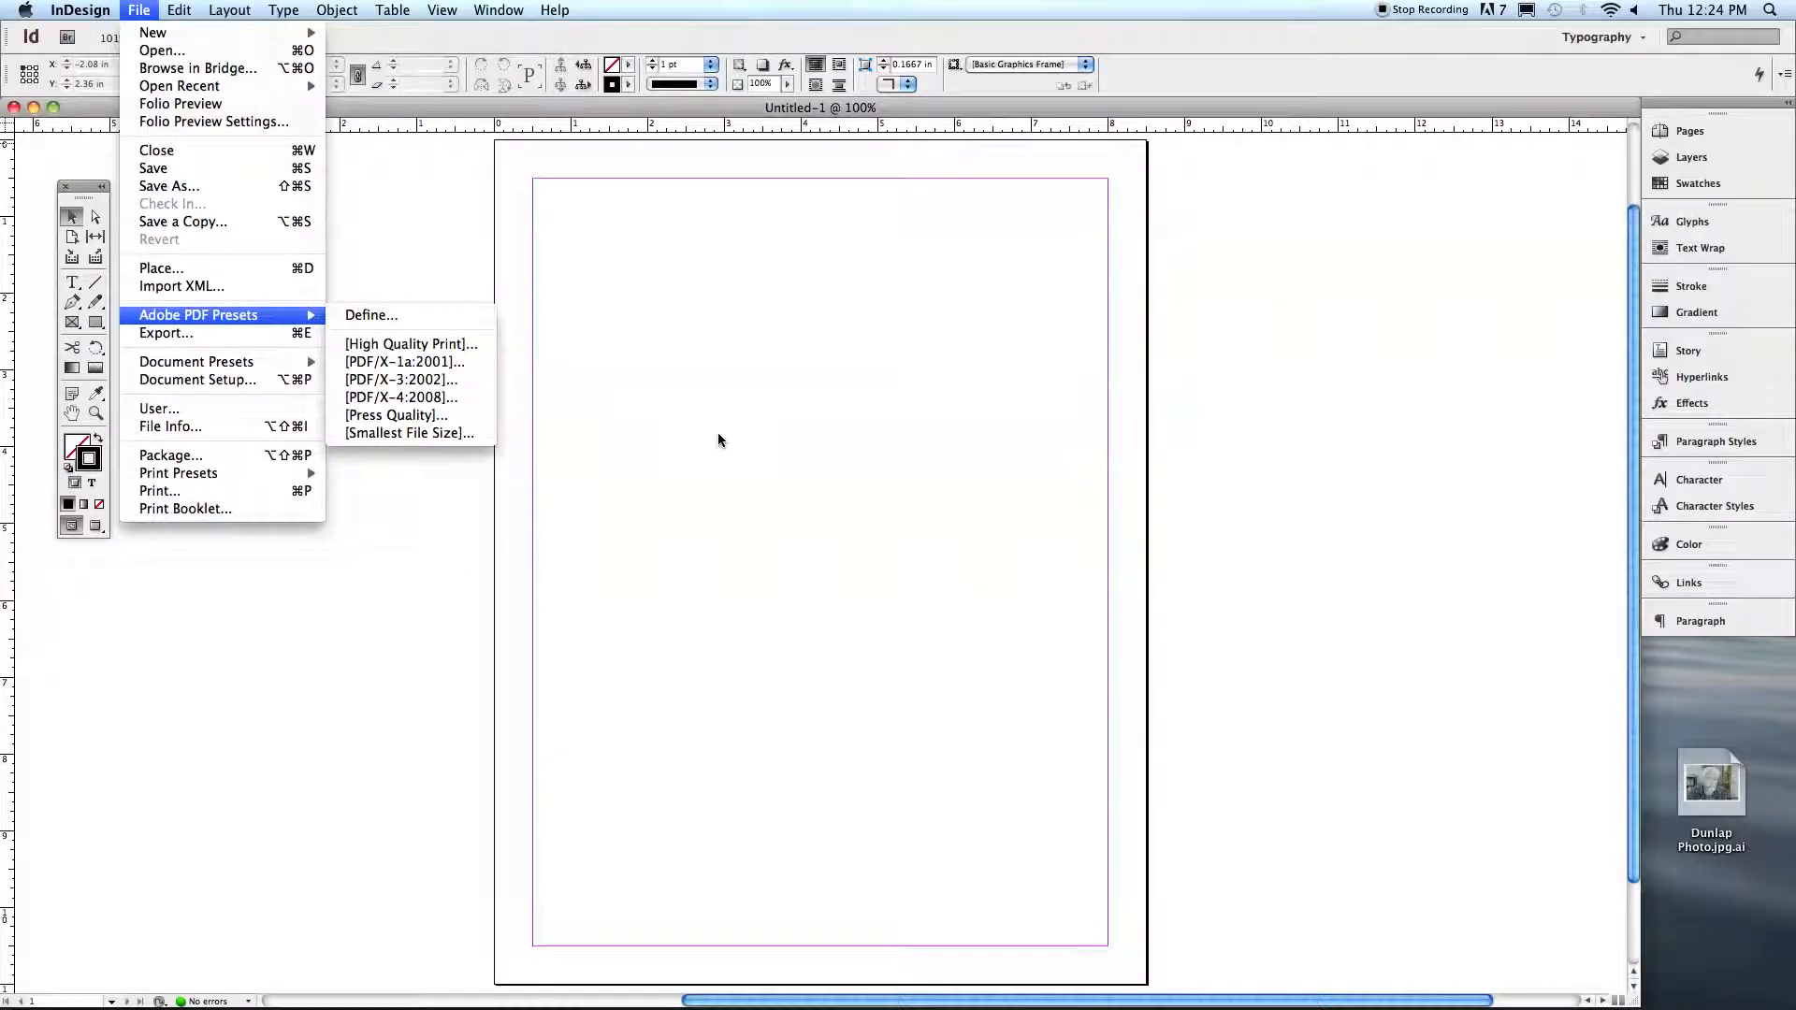
pyautogui.click(1555, 587)
pyautogui.click(33, 106)
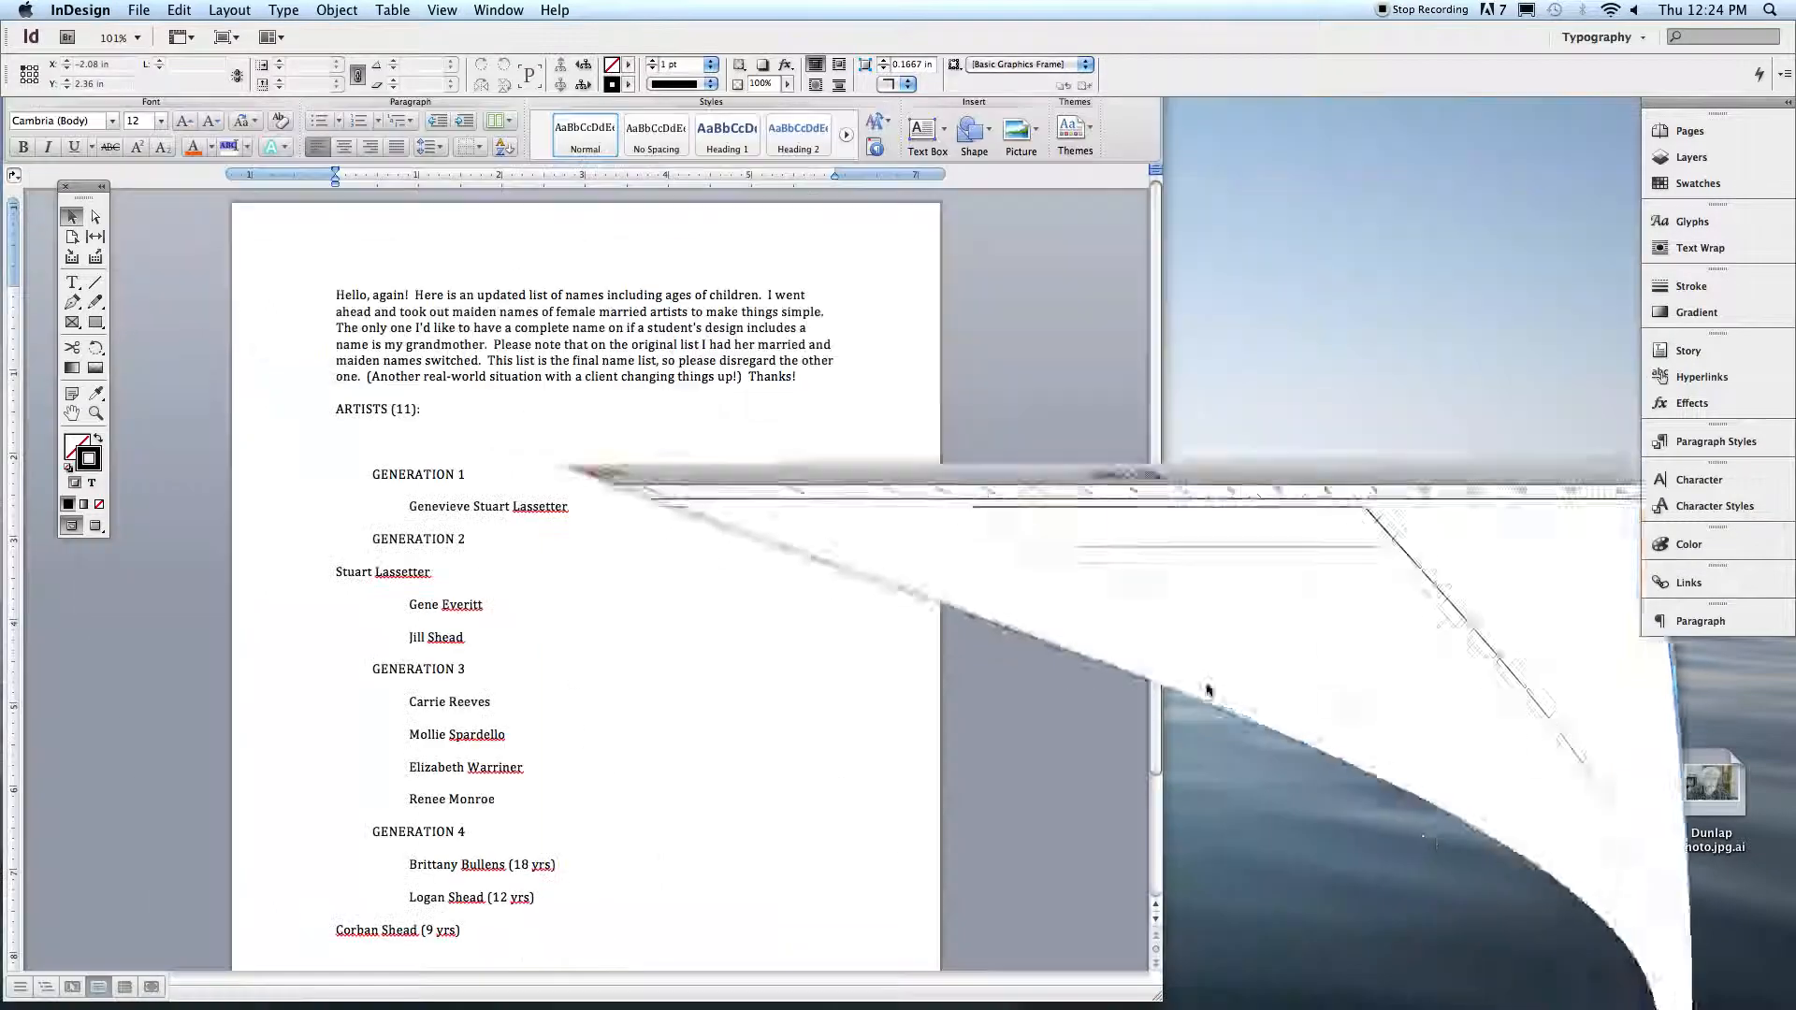
pyautogui.press('super+h')
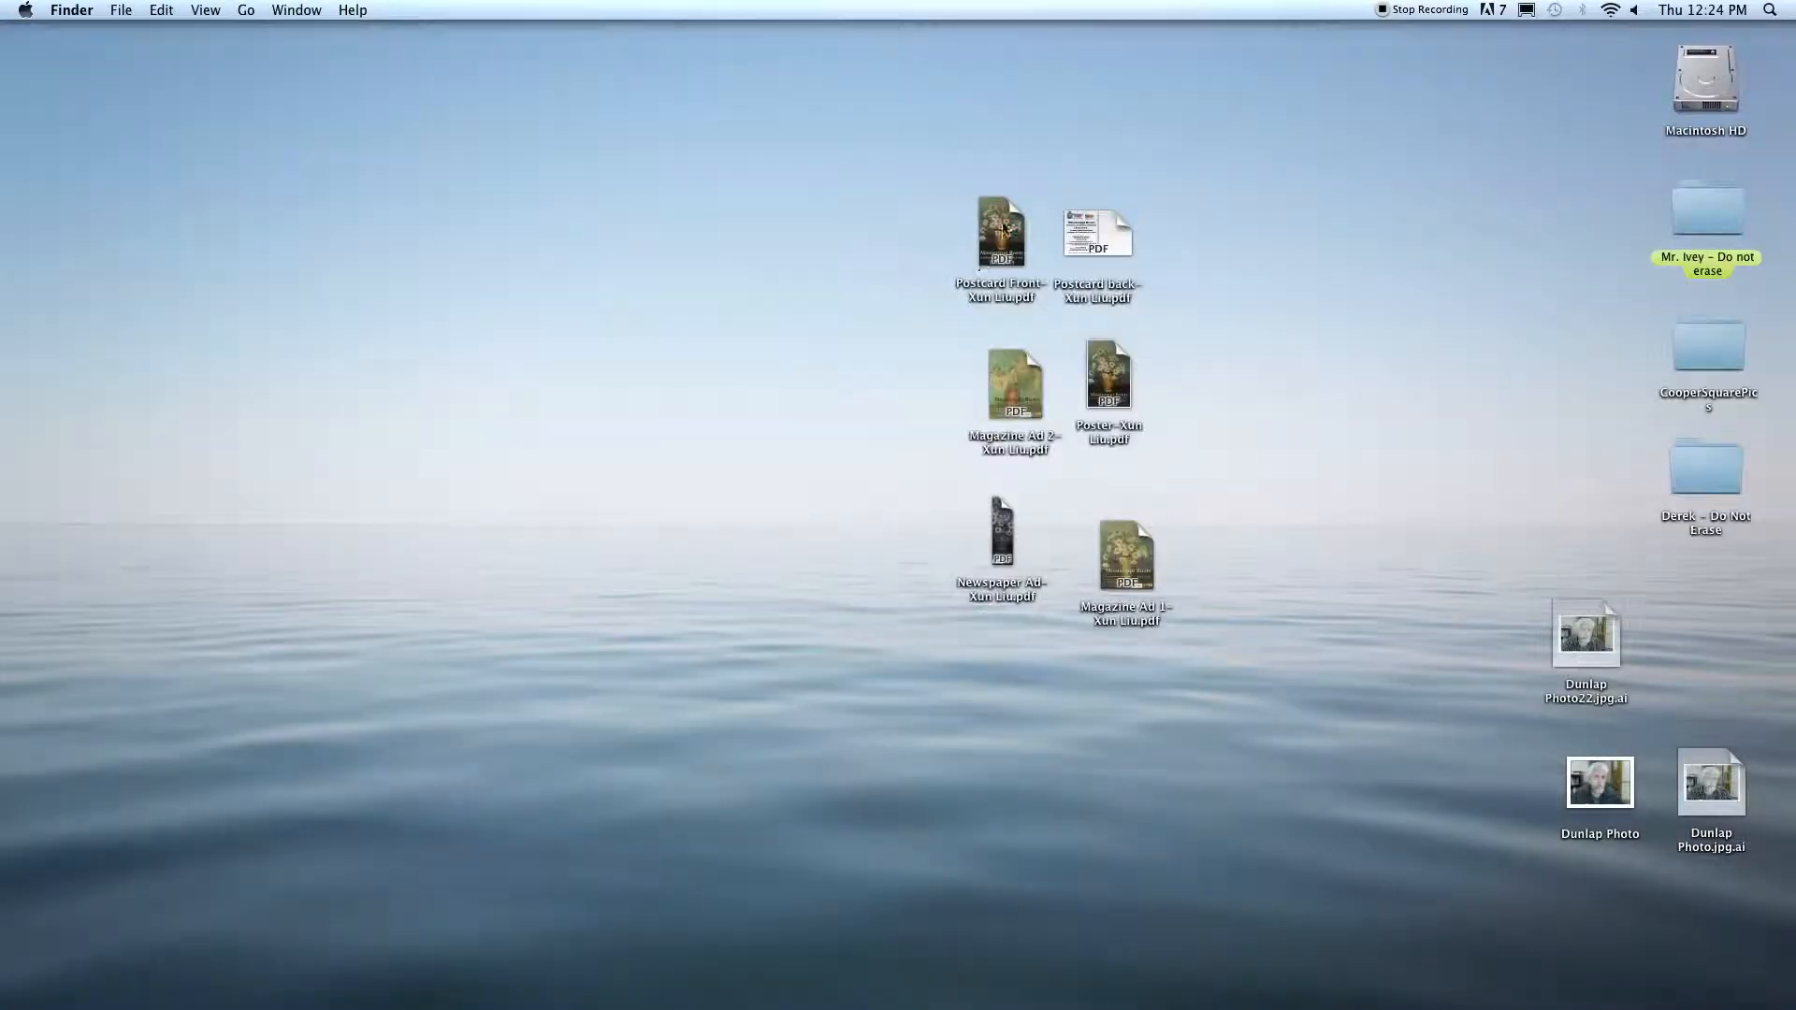
# Step: Preview the postcard front and postcard back PDFs on the desktop with Quick Look
pyautogui.click(1004, 229)
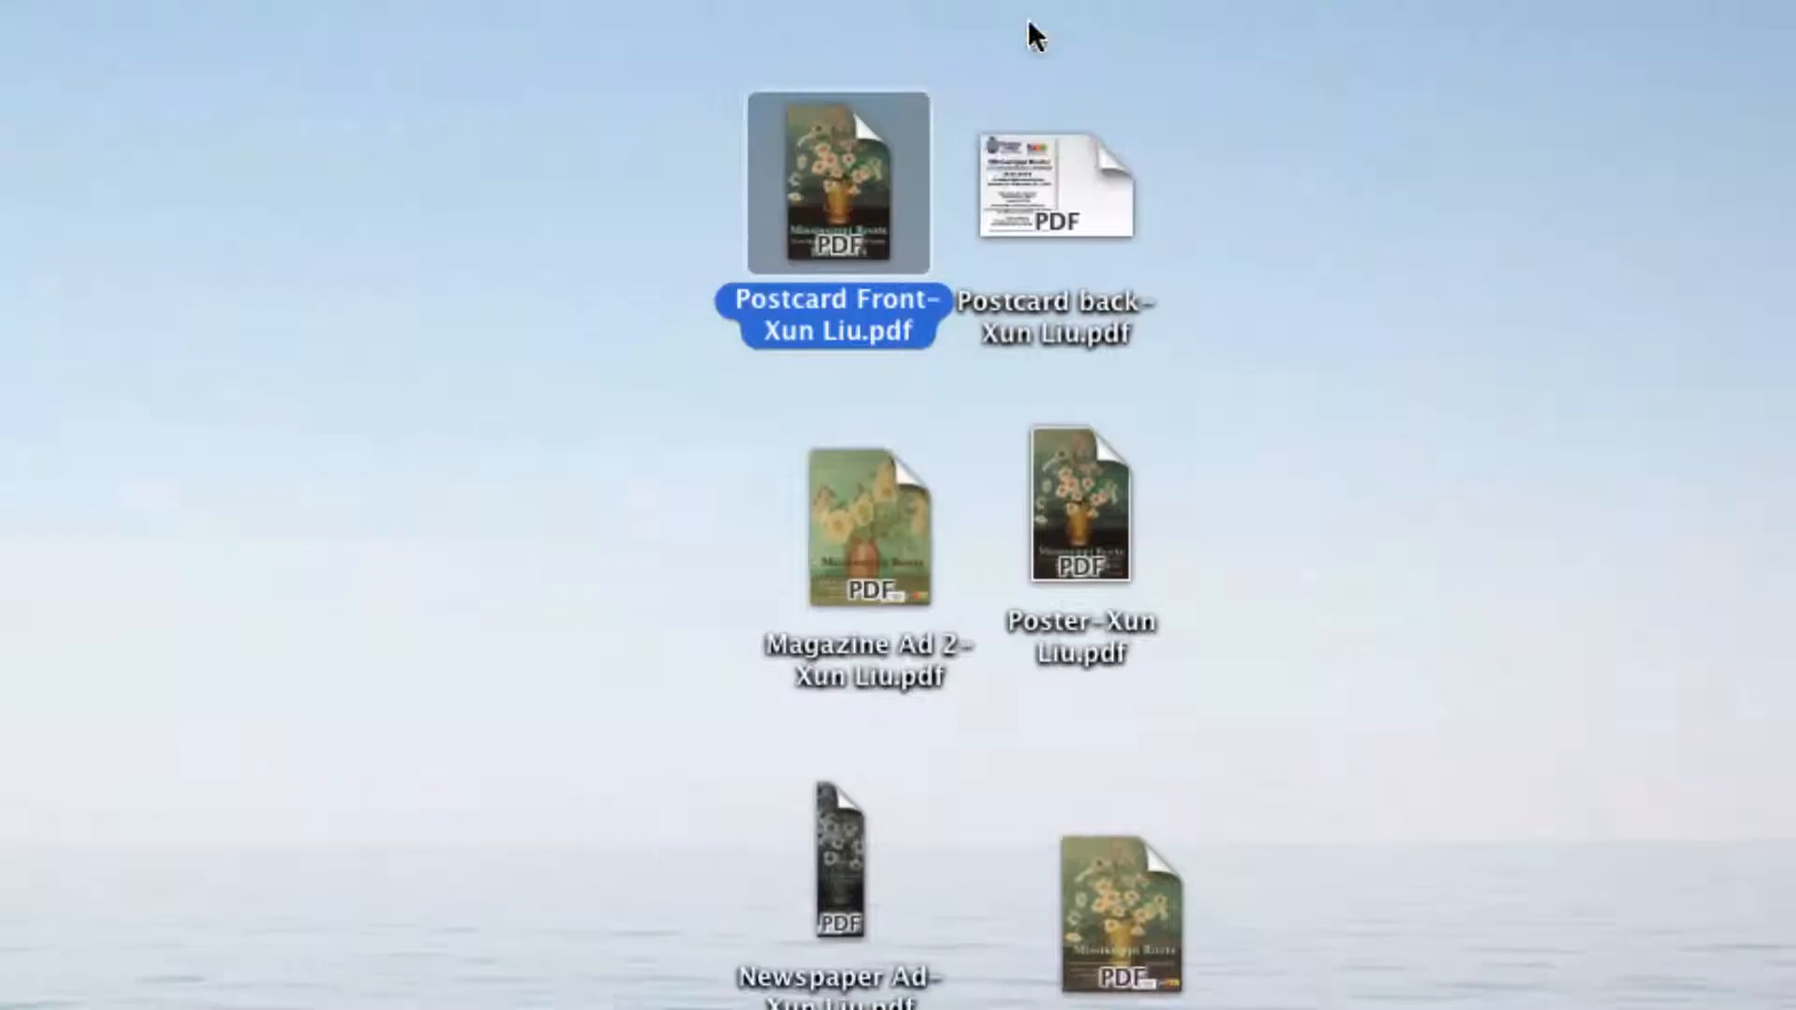
pyautogui.click(929, 236)
pyautogui.click(807, 210)
pyautogui.press('space')
pyautogui.press('space')
pyautogui.click(1049, 185)
pyautogui.press('space')
pyautogui.press('space')
pyautogui.click(867, 544)
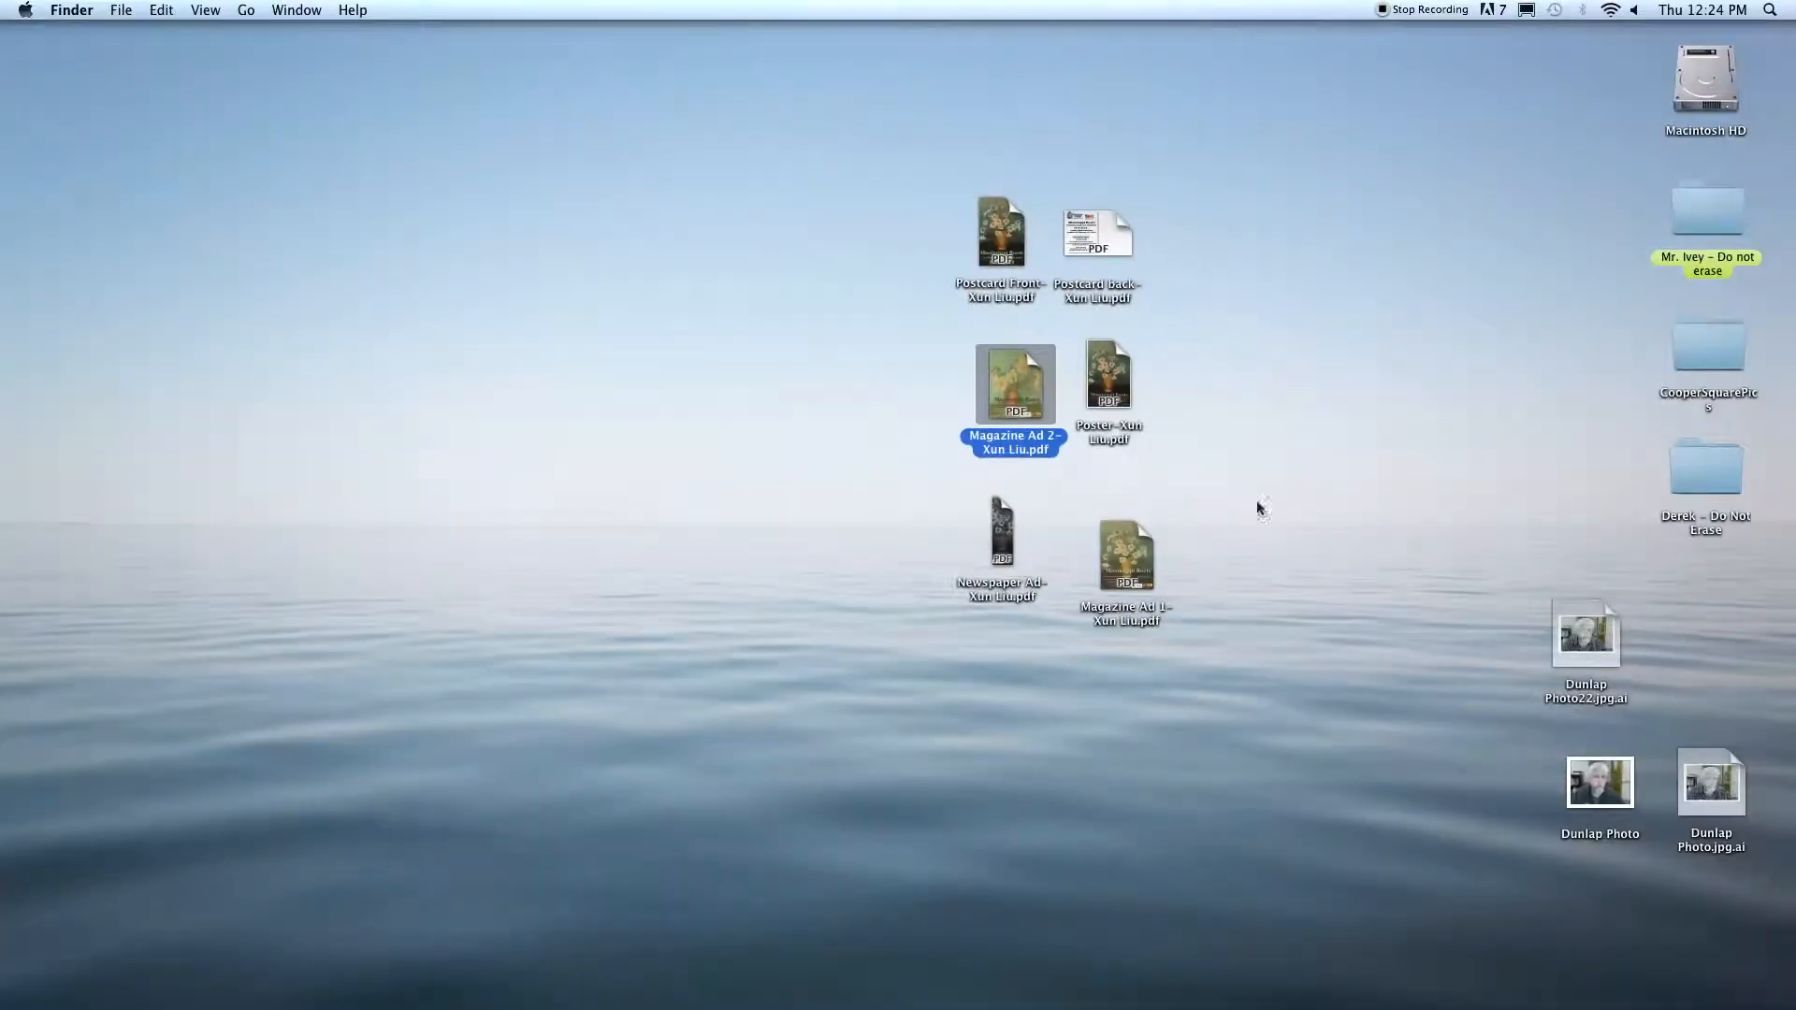
pyautogui.click(1340, 513)
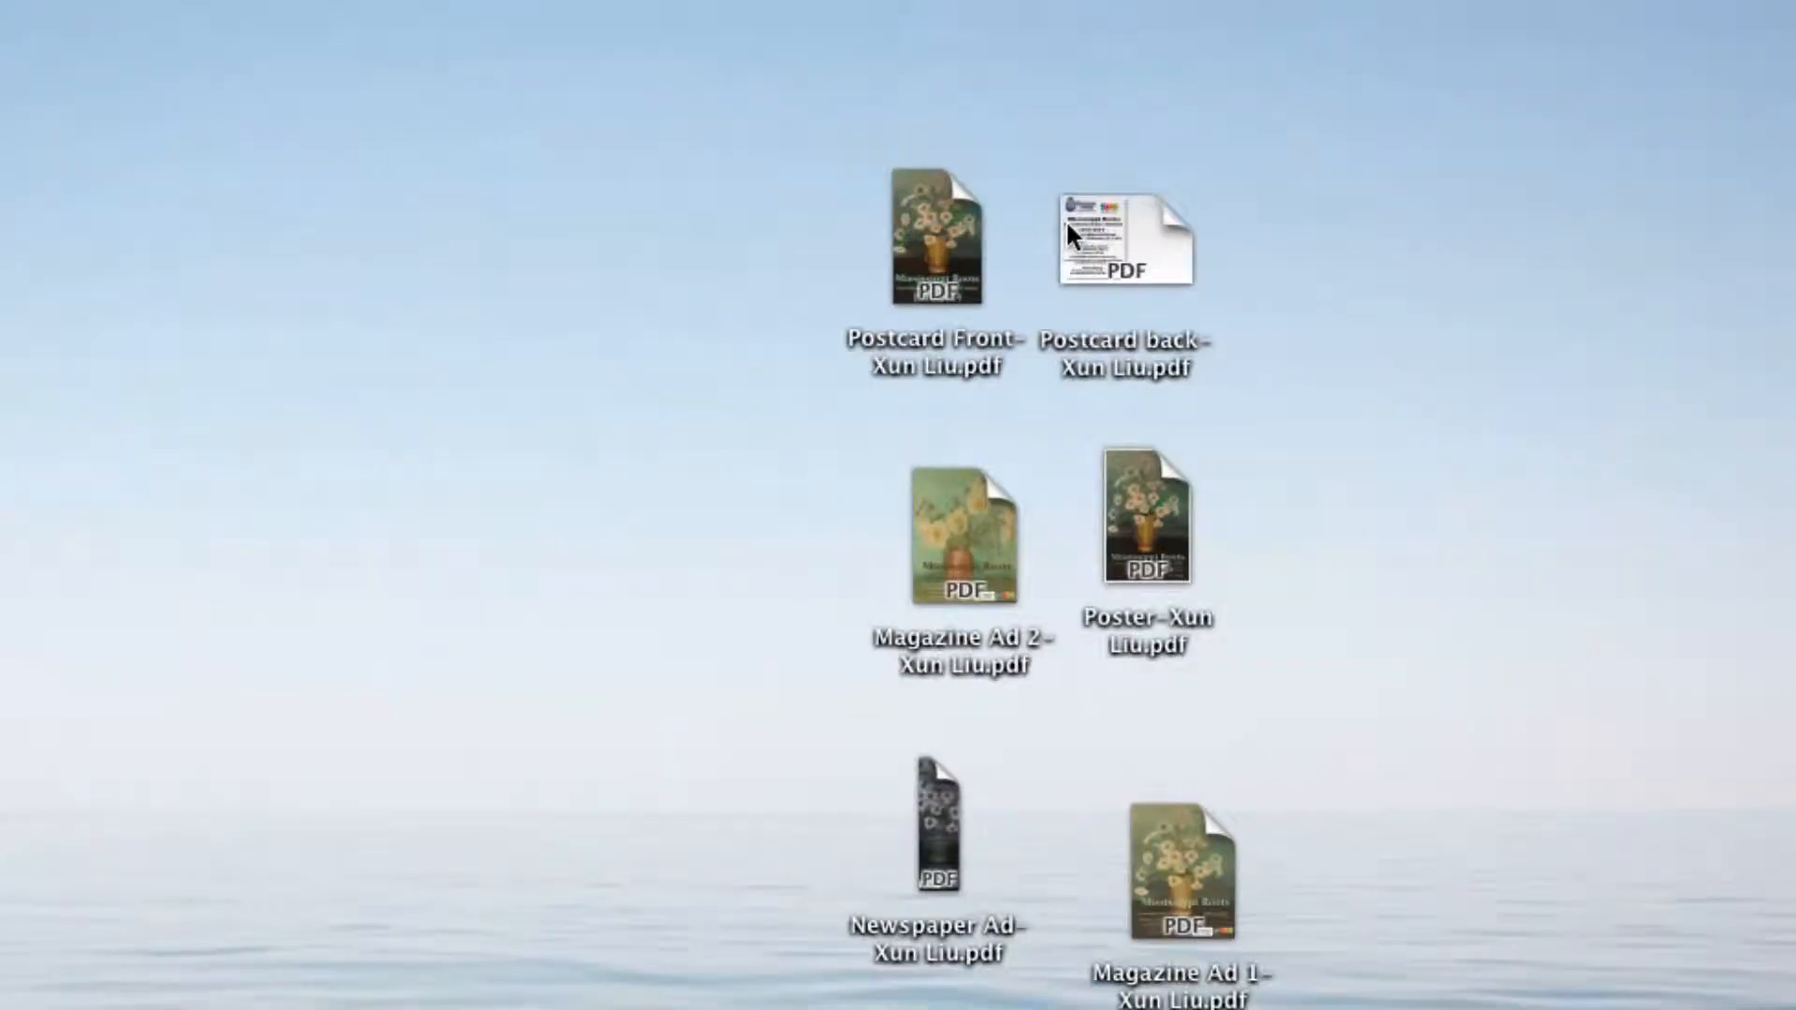
# Step: Get info on the postcard front PDF, place the info window beside the files and highlight the file size
pyautogui.click(865, 297)
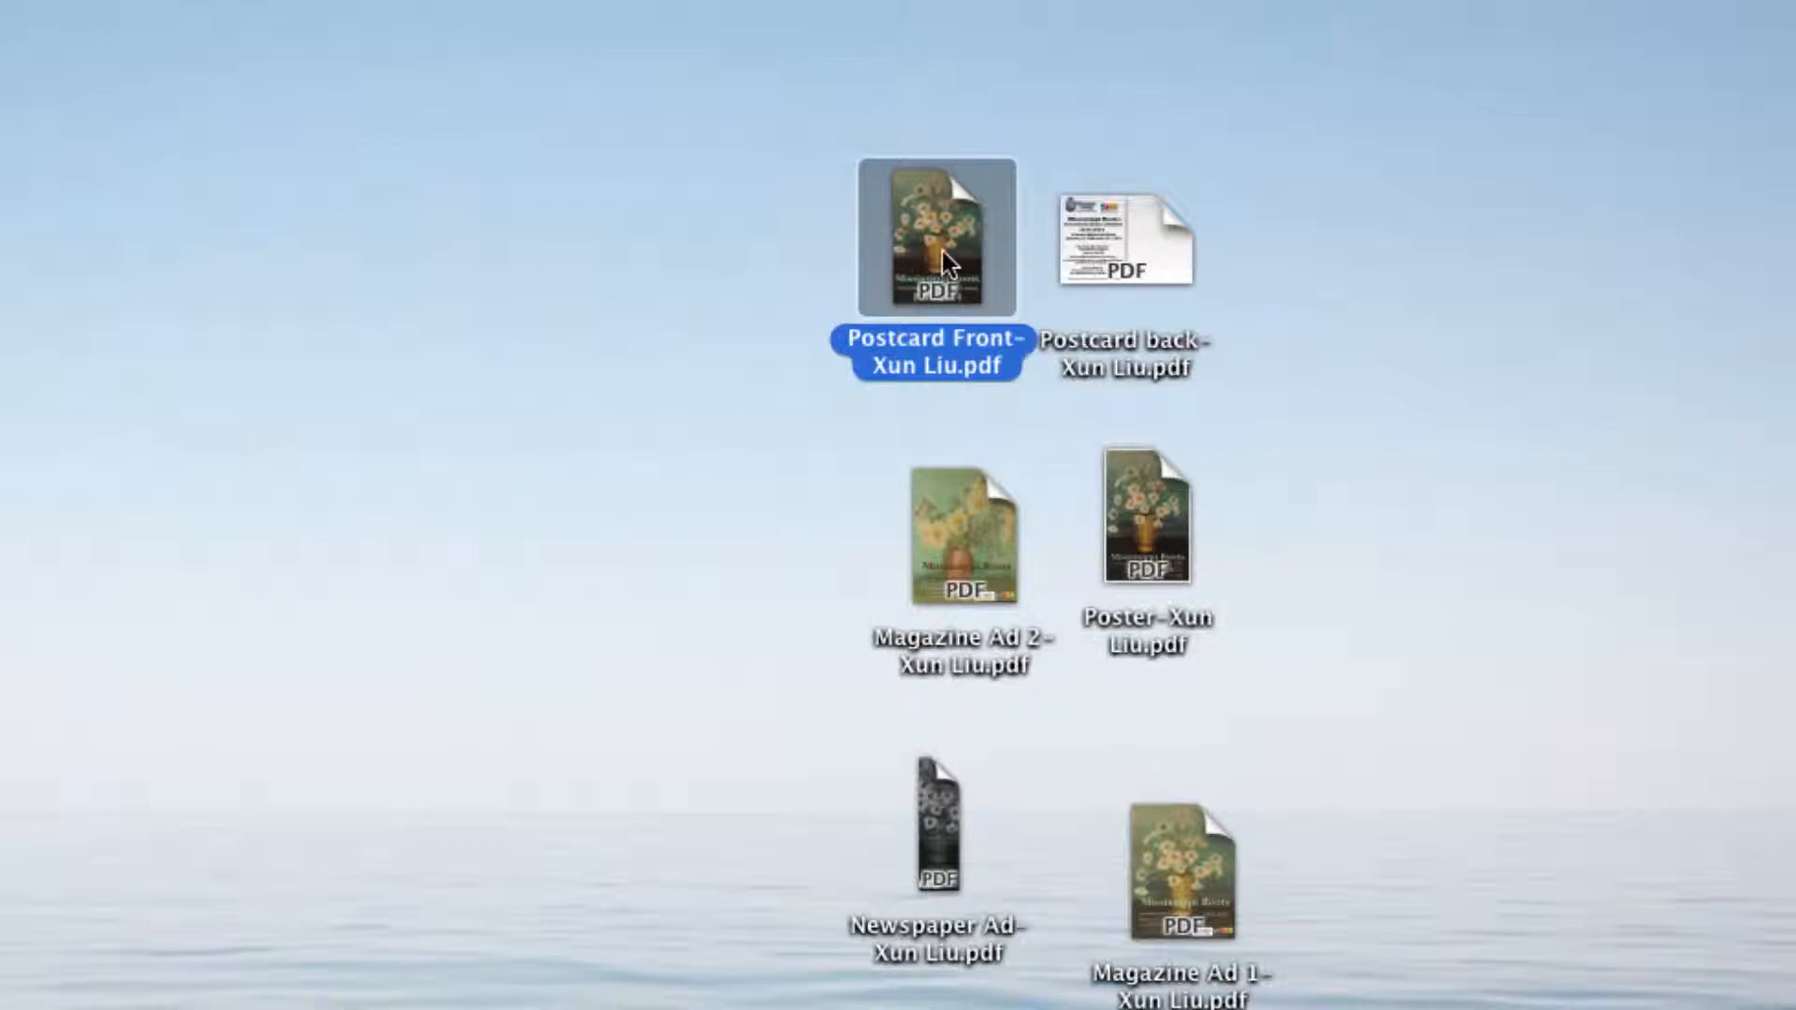
pyautogui.rightClick(918, 206)
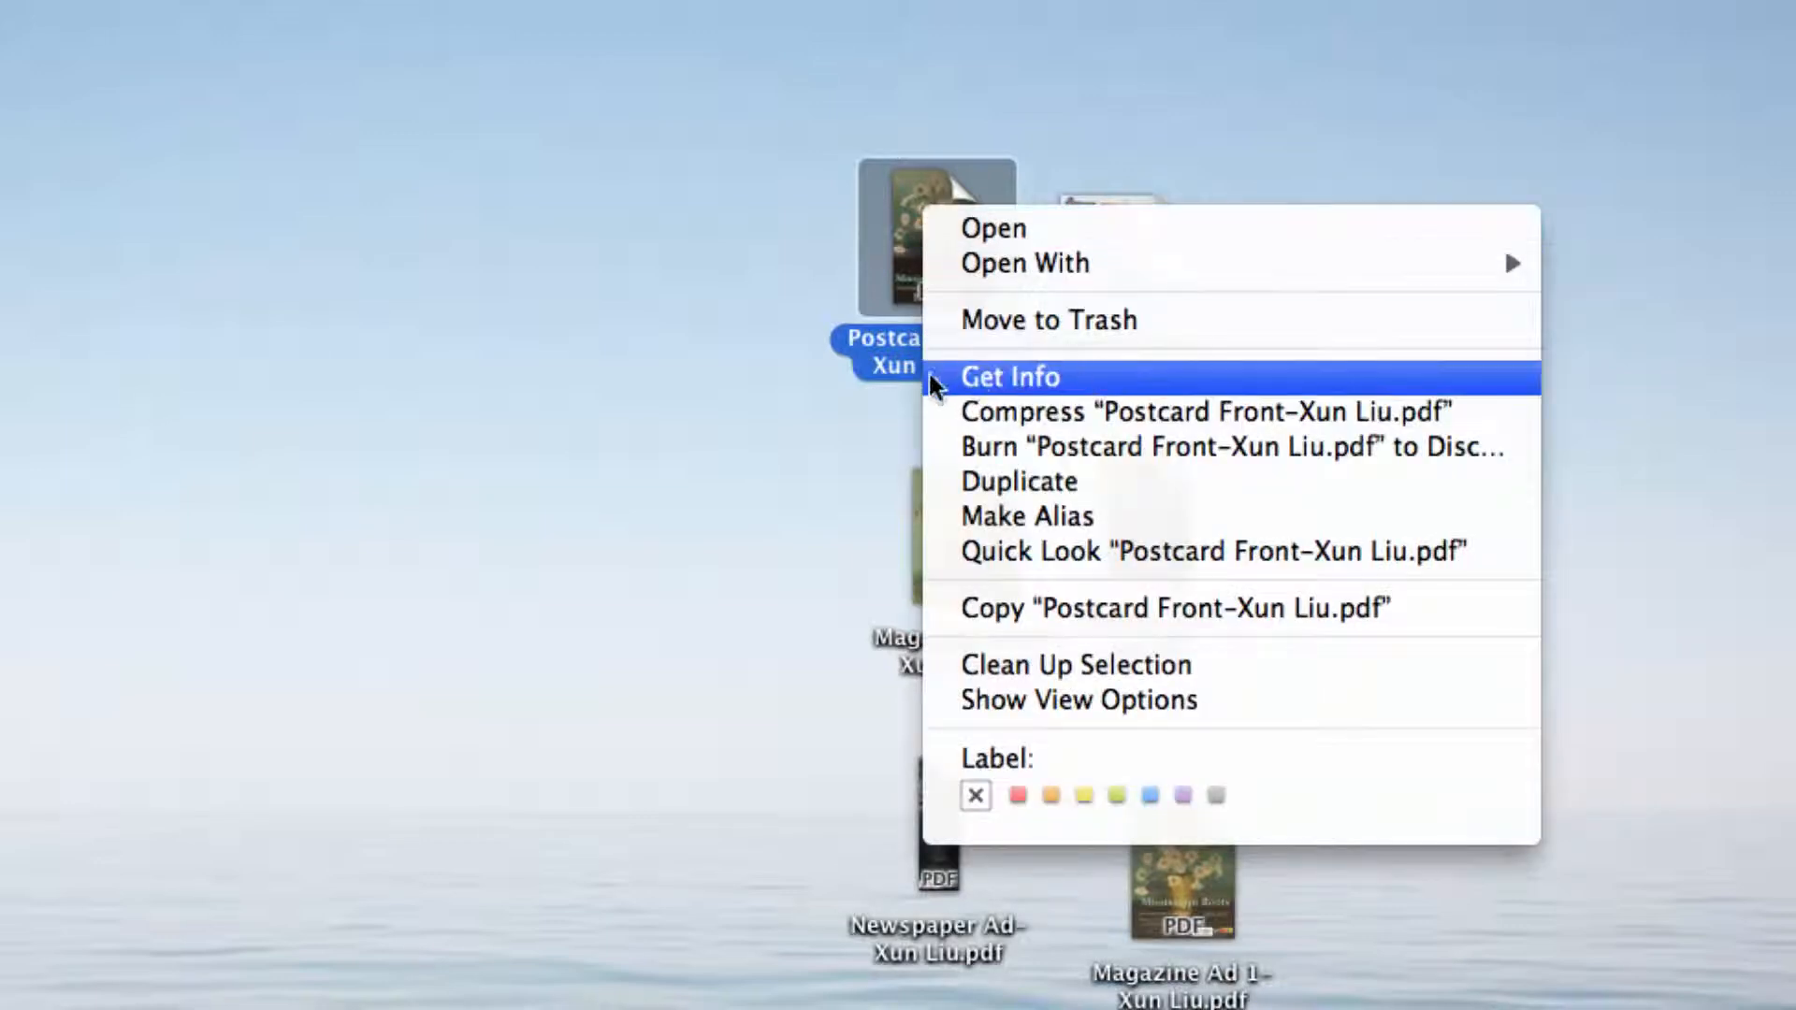
pyautogui.click(1177, 378)
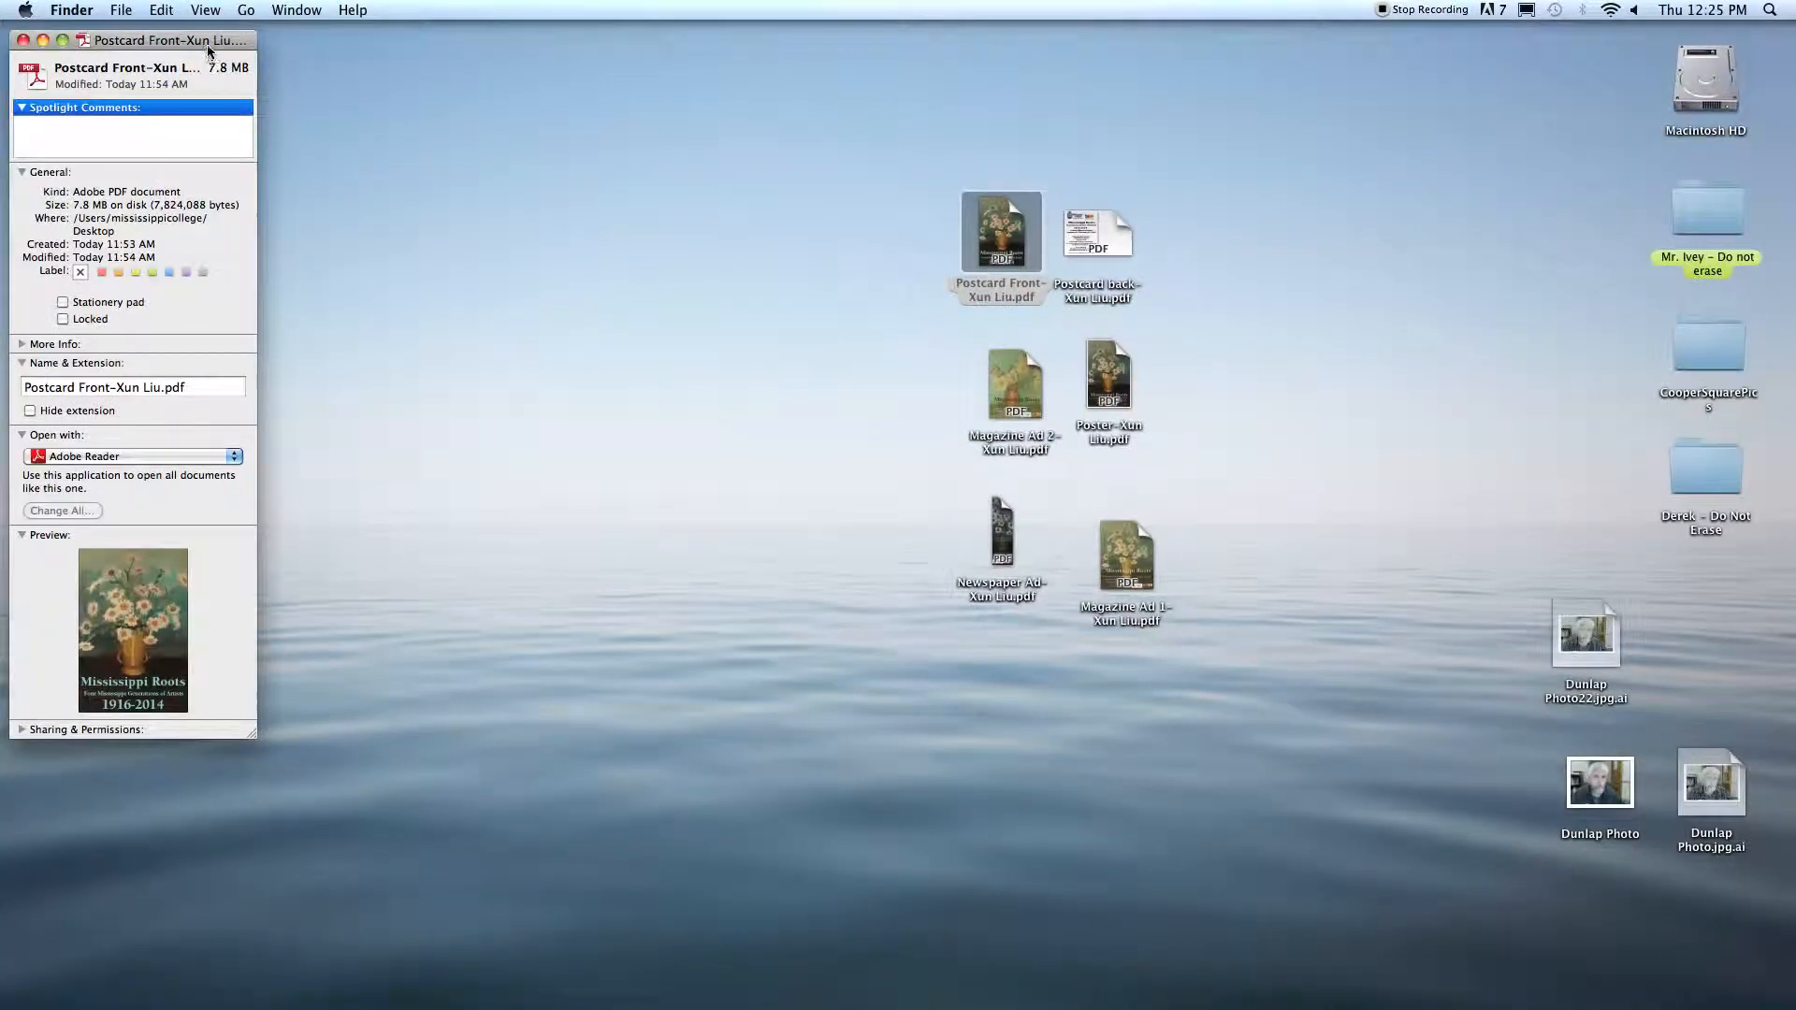
pyautogui.moveTo(214, 40); pyautogui.dragTo(839, 178)
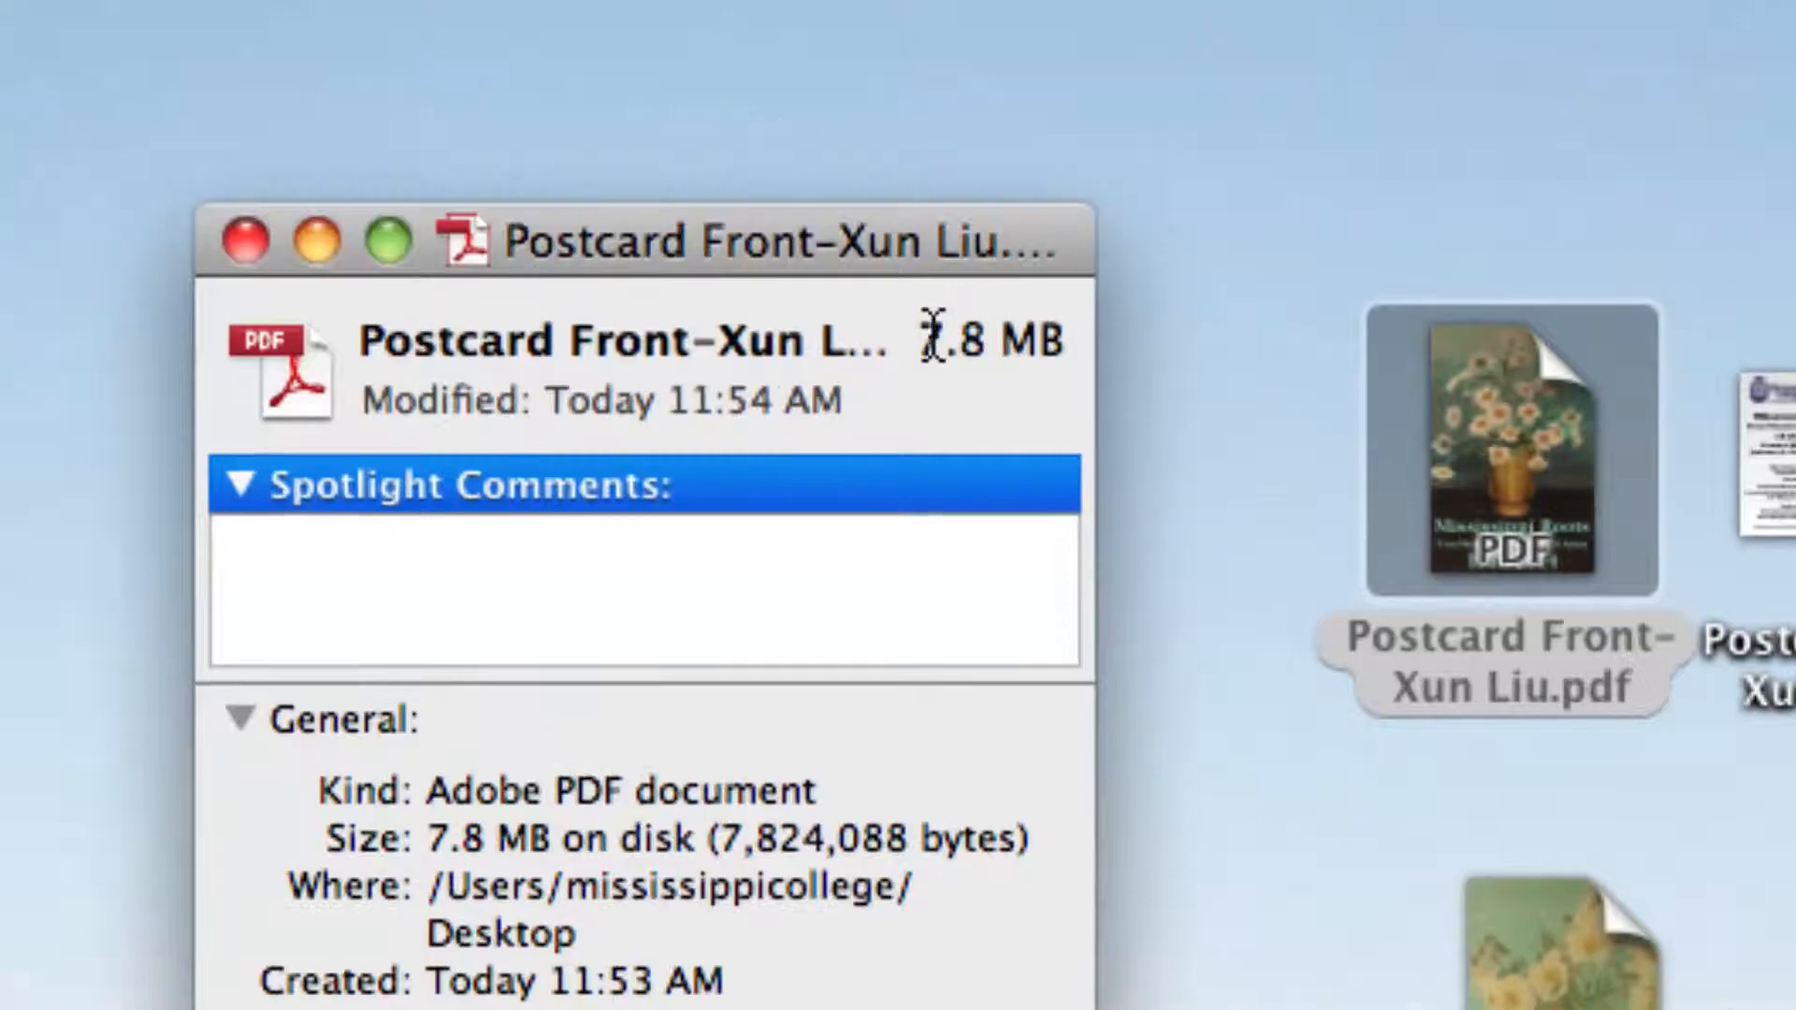
pyautogui.moveTo(885, 150); pyautogui.dragTo(998, 164)
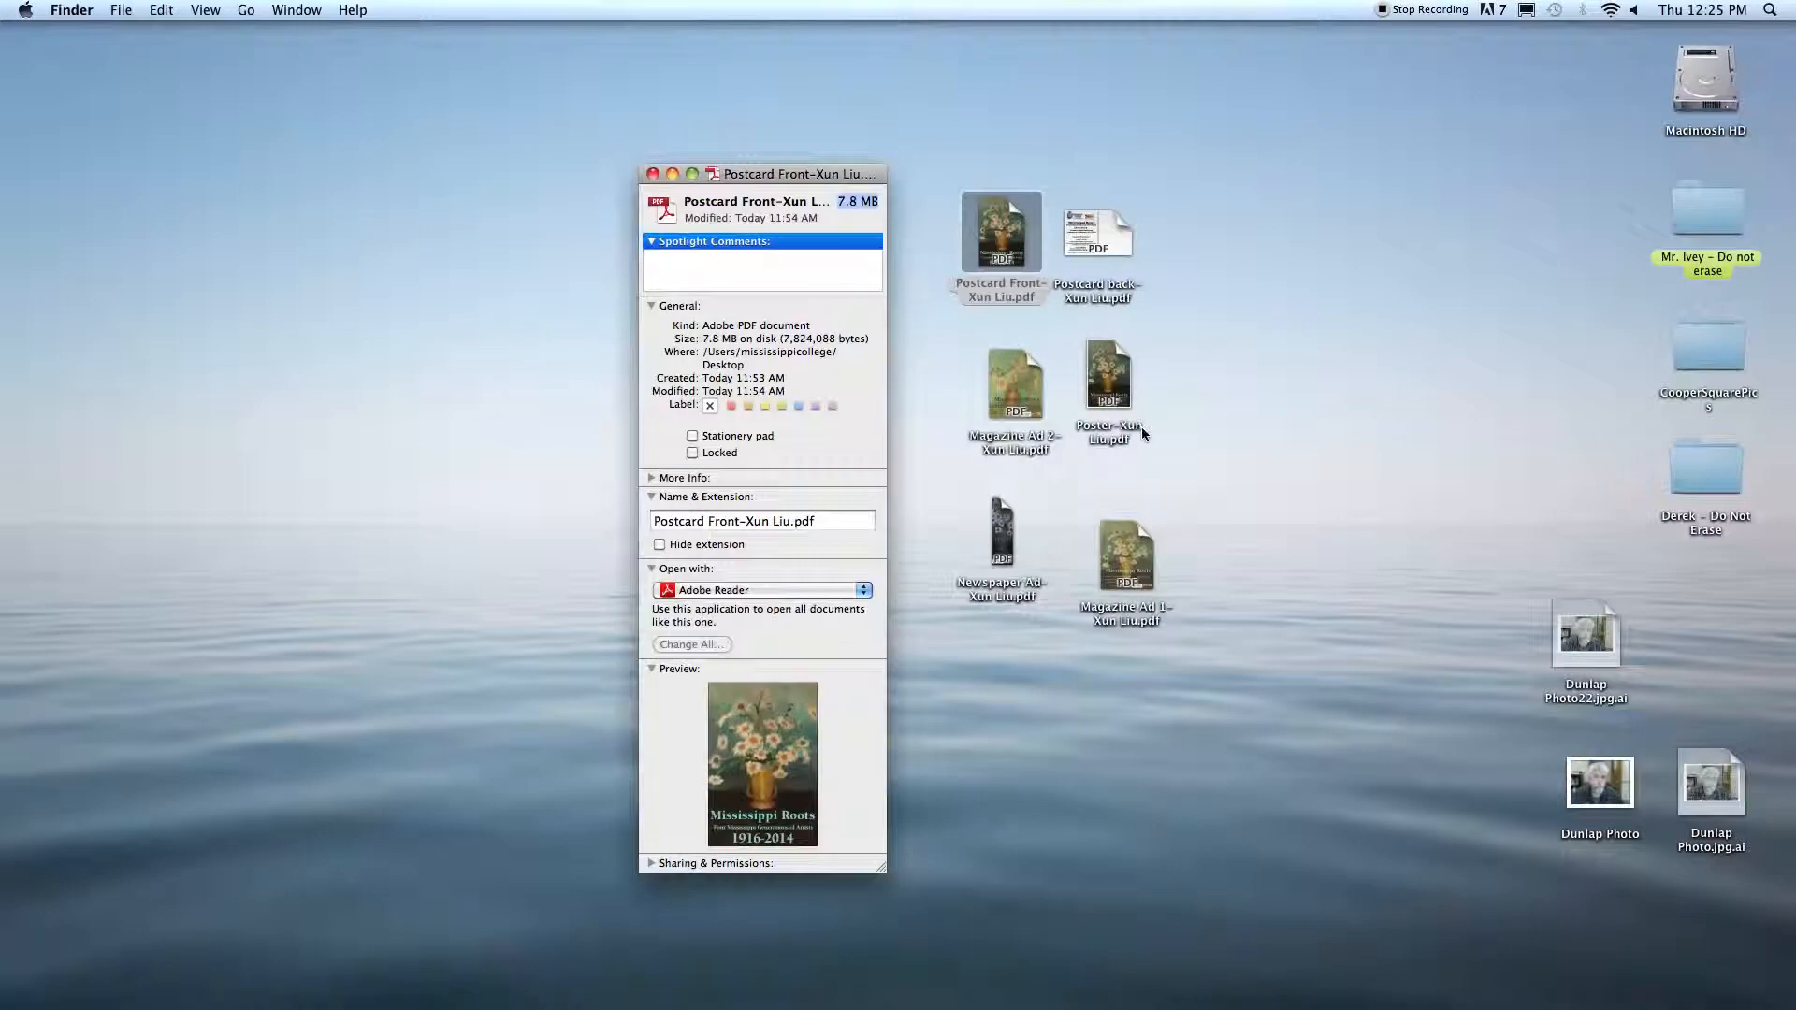
pyautogui.click(1217, 346)
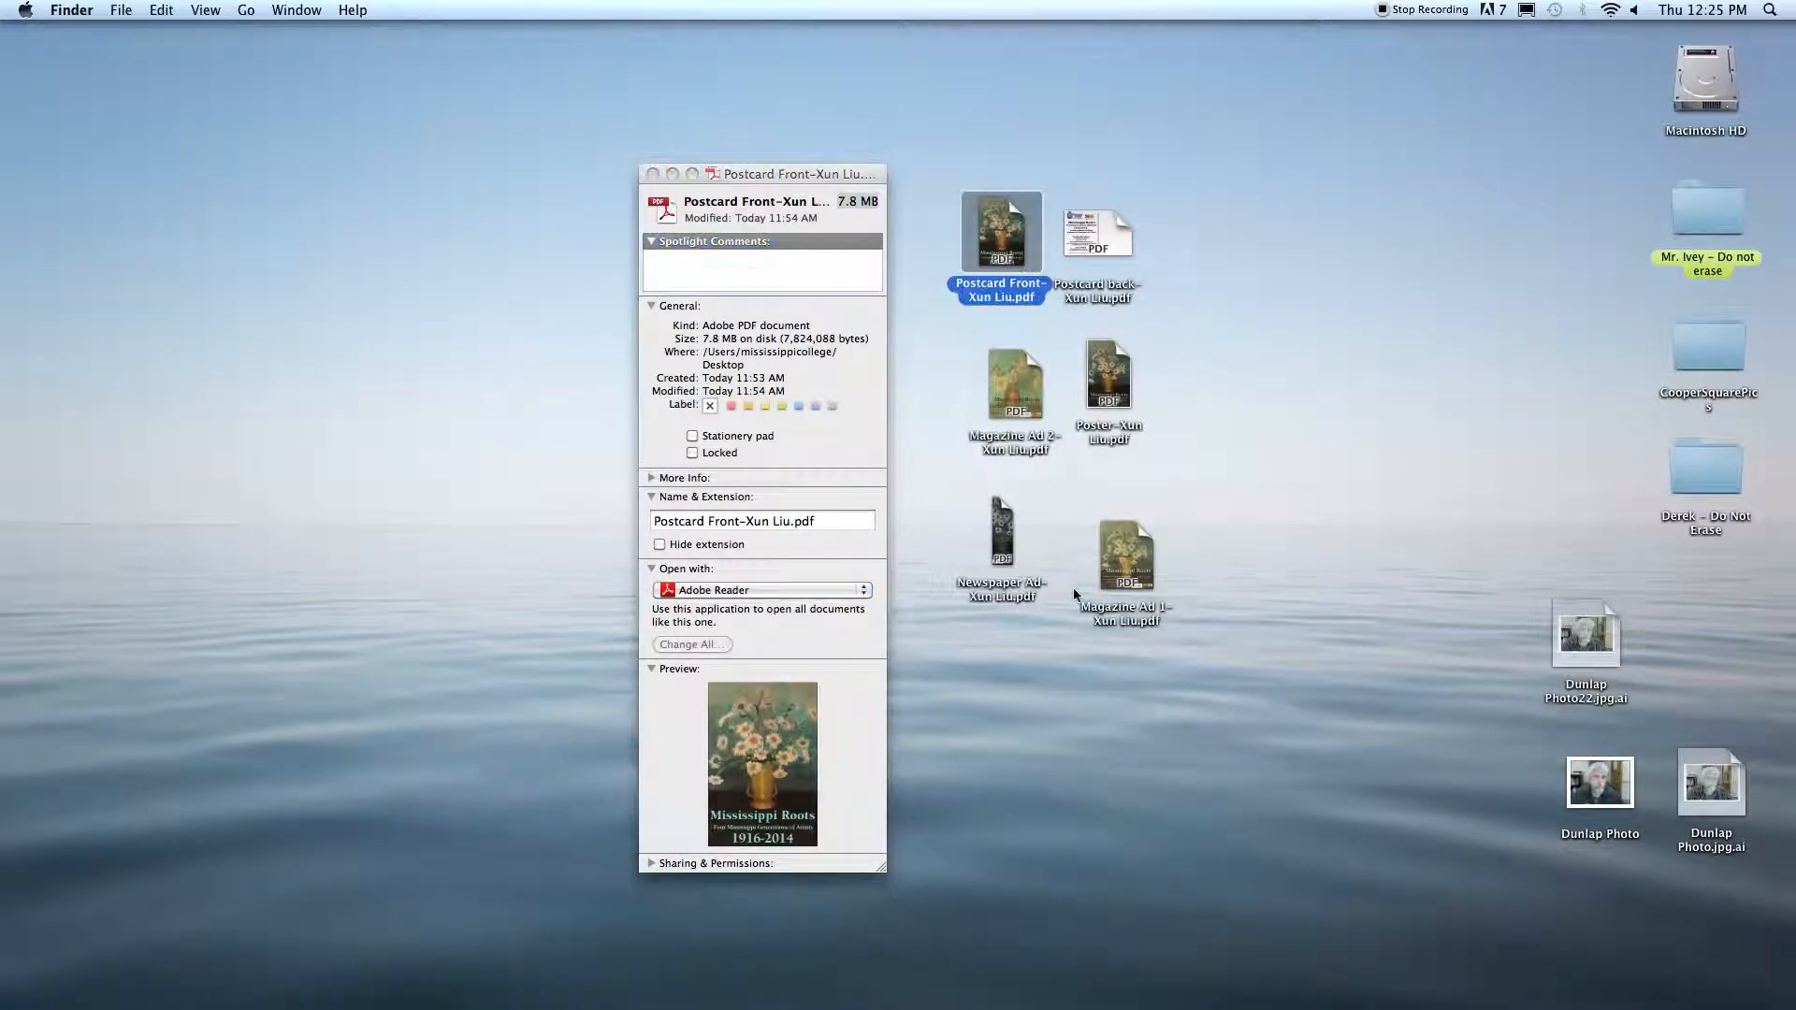
# Step: Get info on the poster PDF to compare its file size with the postcard's, and close both info windows
pyautogui.click(1107, 375)
pyautogui.press('super+i')
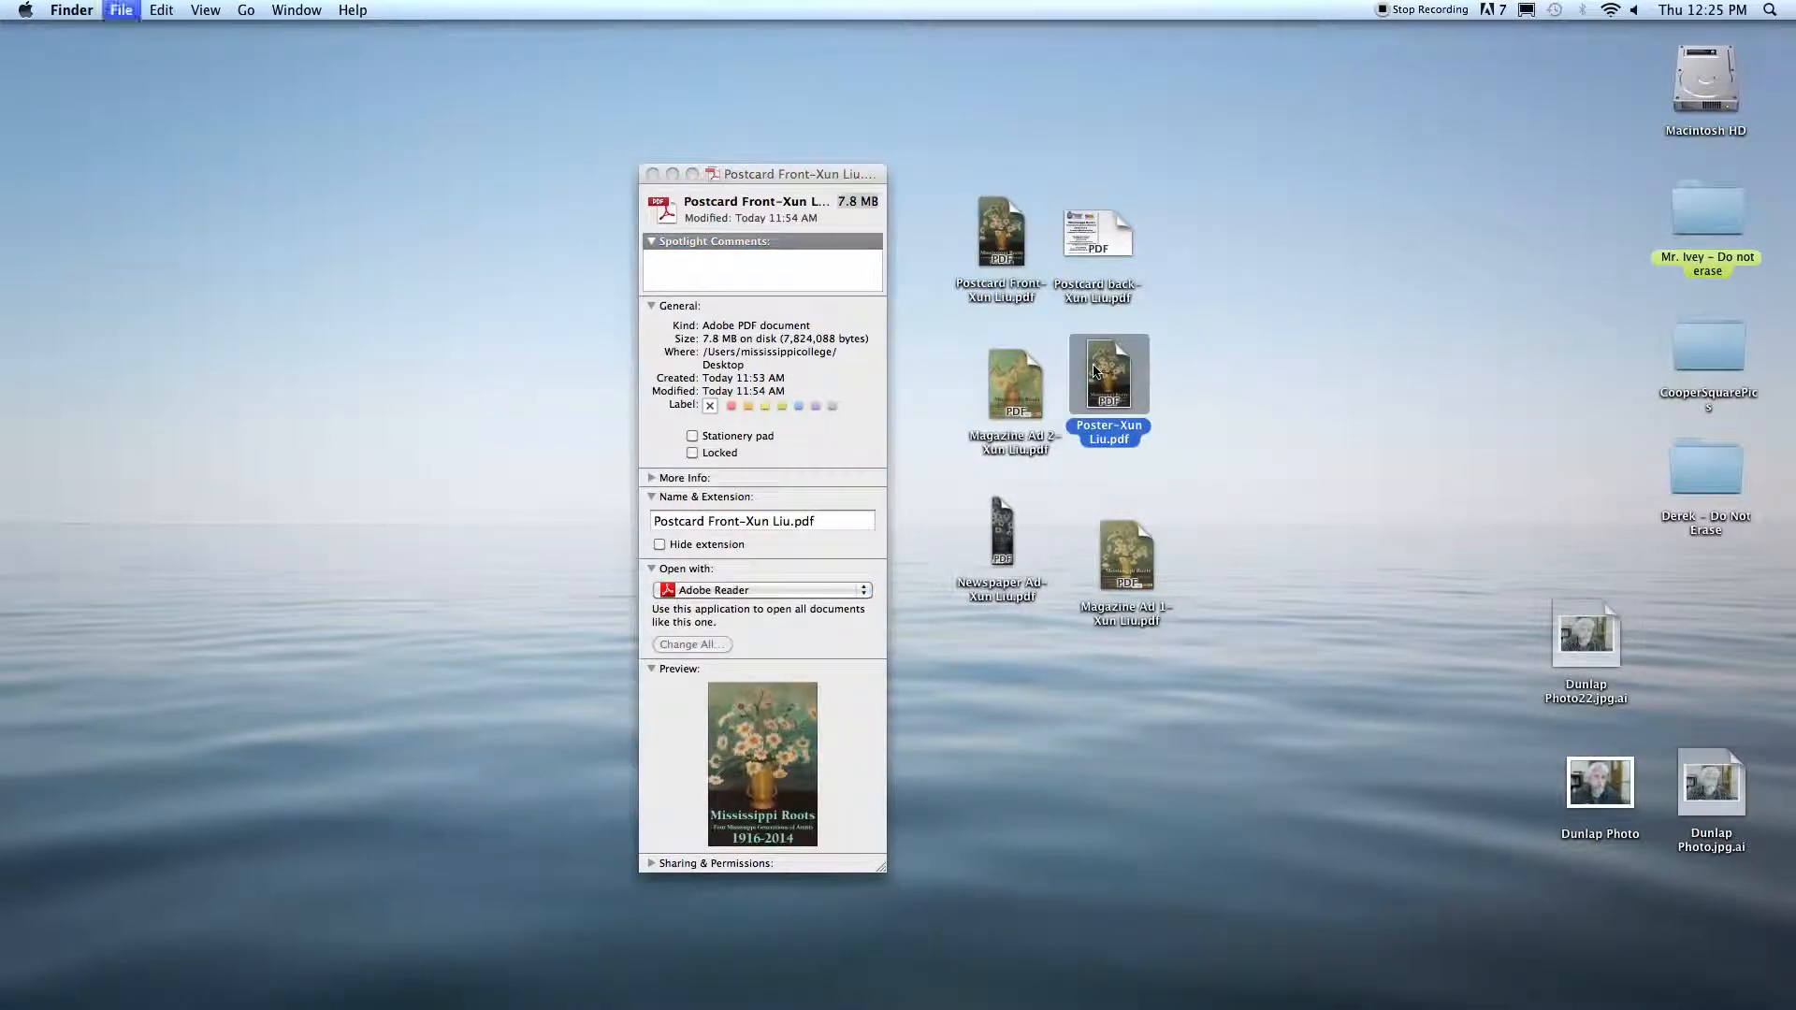
pyautogui.moveTo(229, 44); pyautogui.dragTo(560, 244)
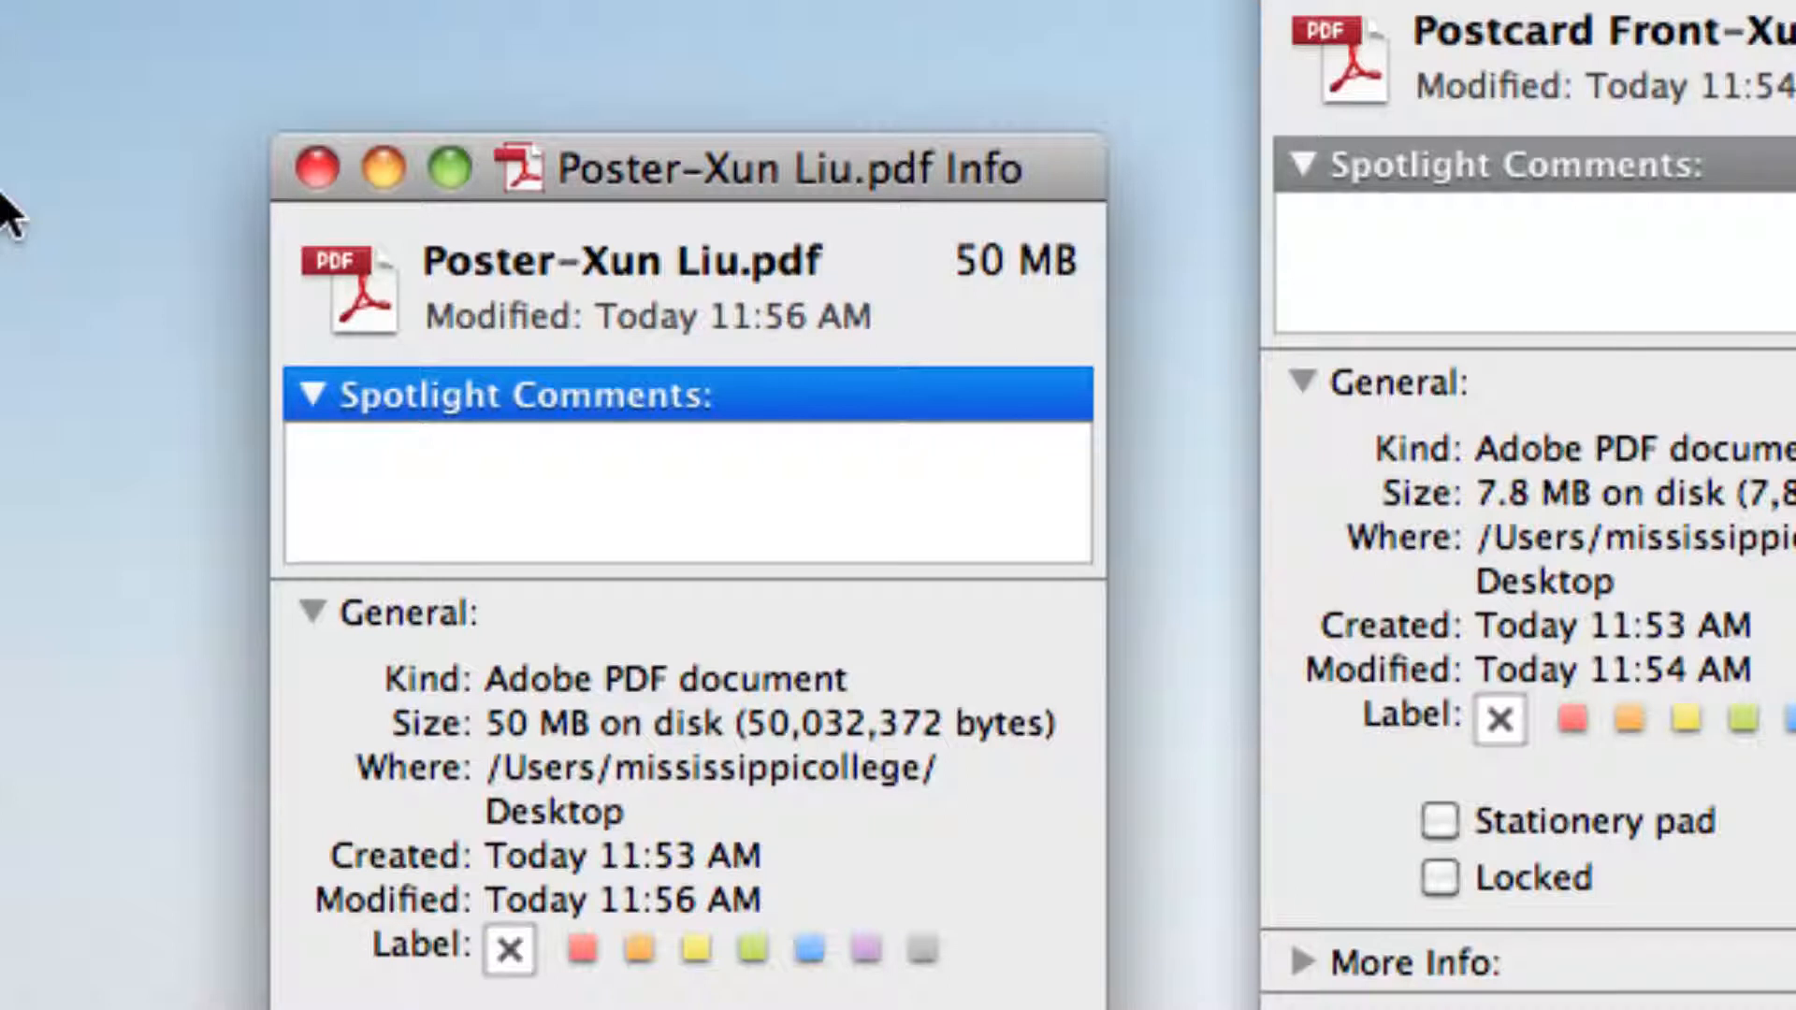
pyautogui.moveTo(947, 260); pyautogui.dragTo(1074, 421)
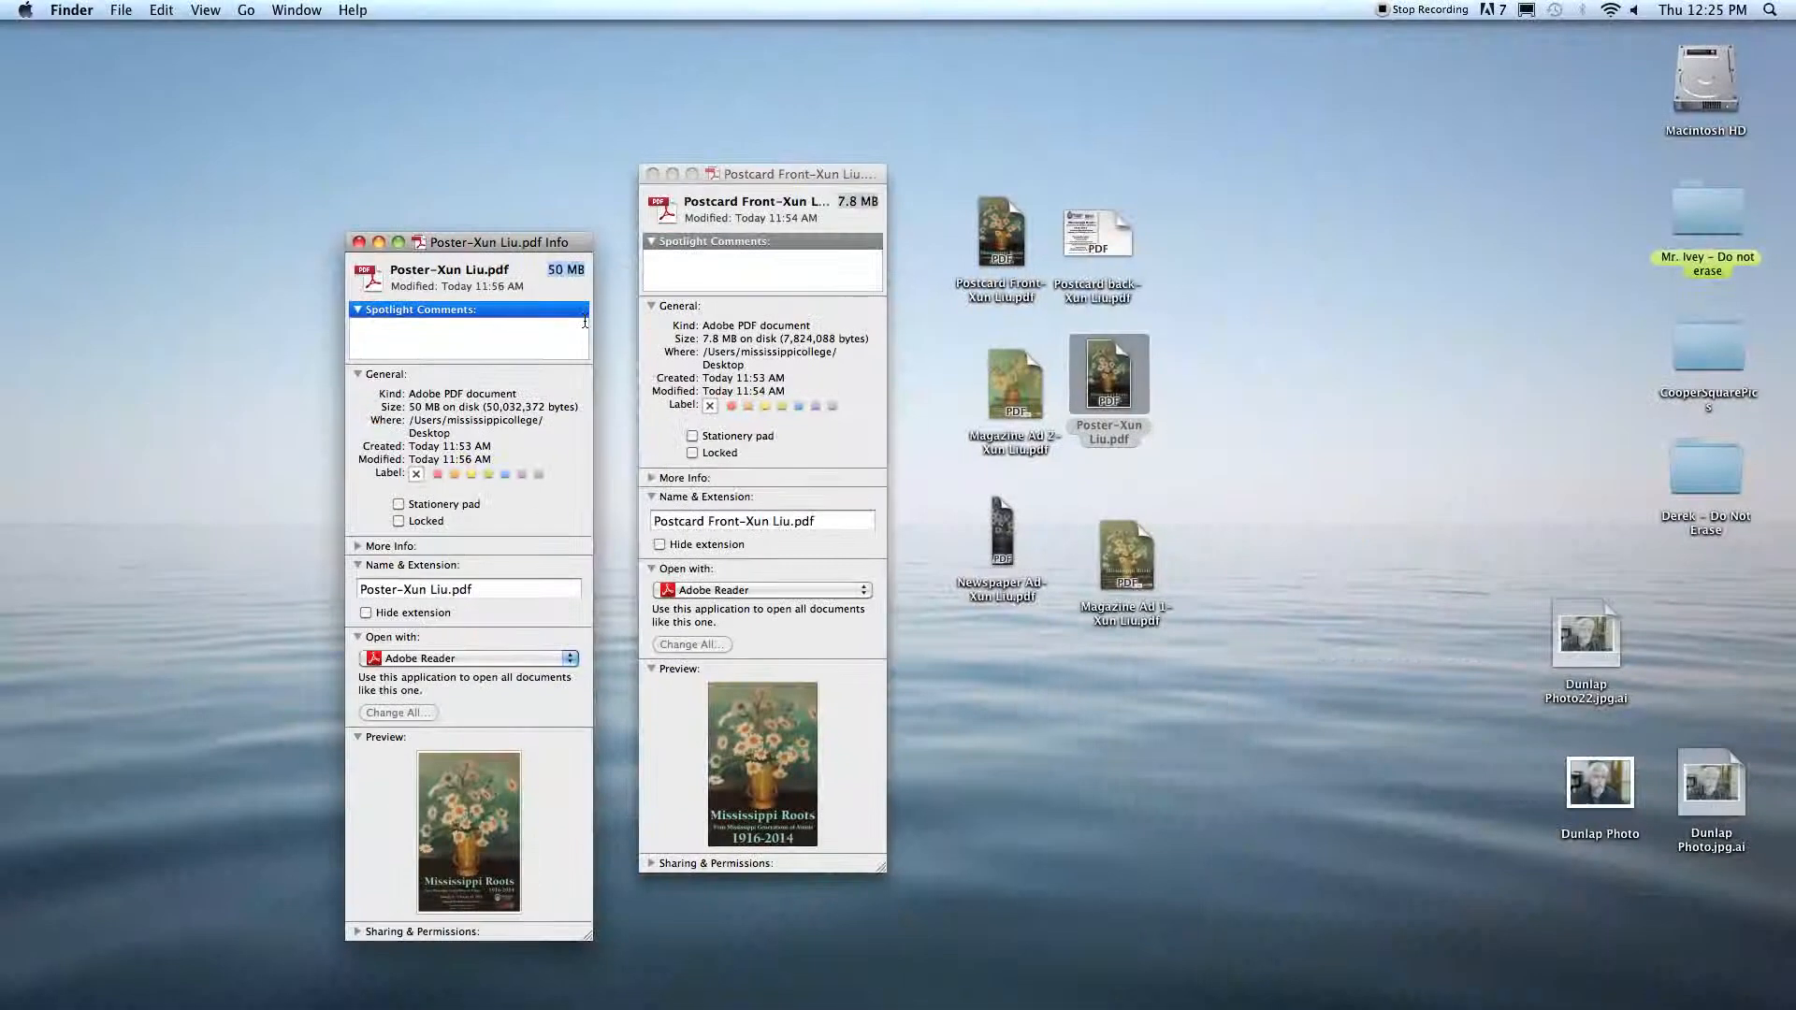
pyautogui.press('super+w')
pyautogui.press('super+w')
pyautogui.click(757, 319)
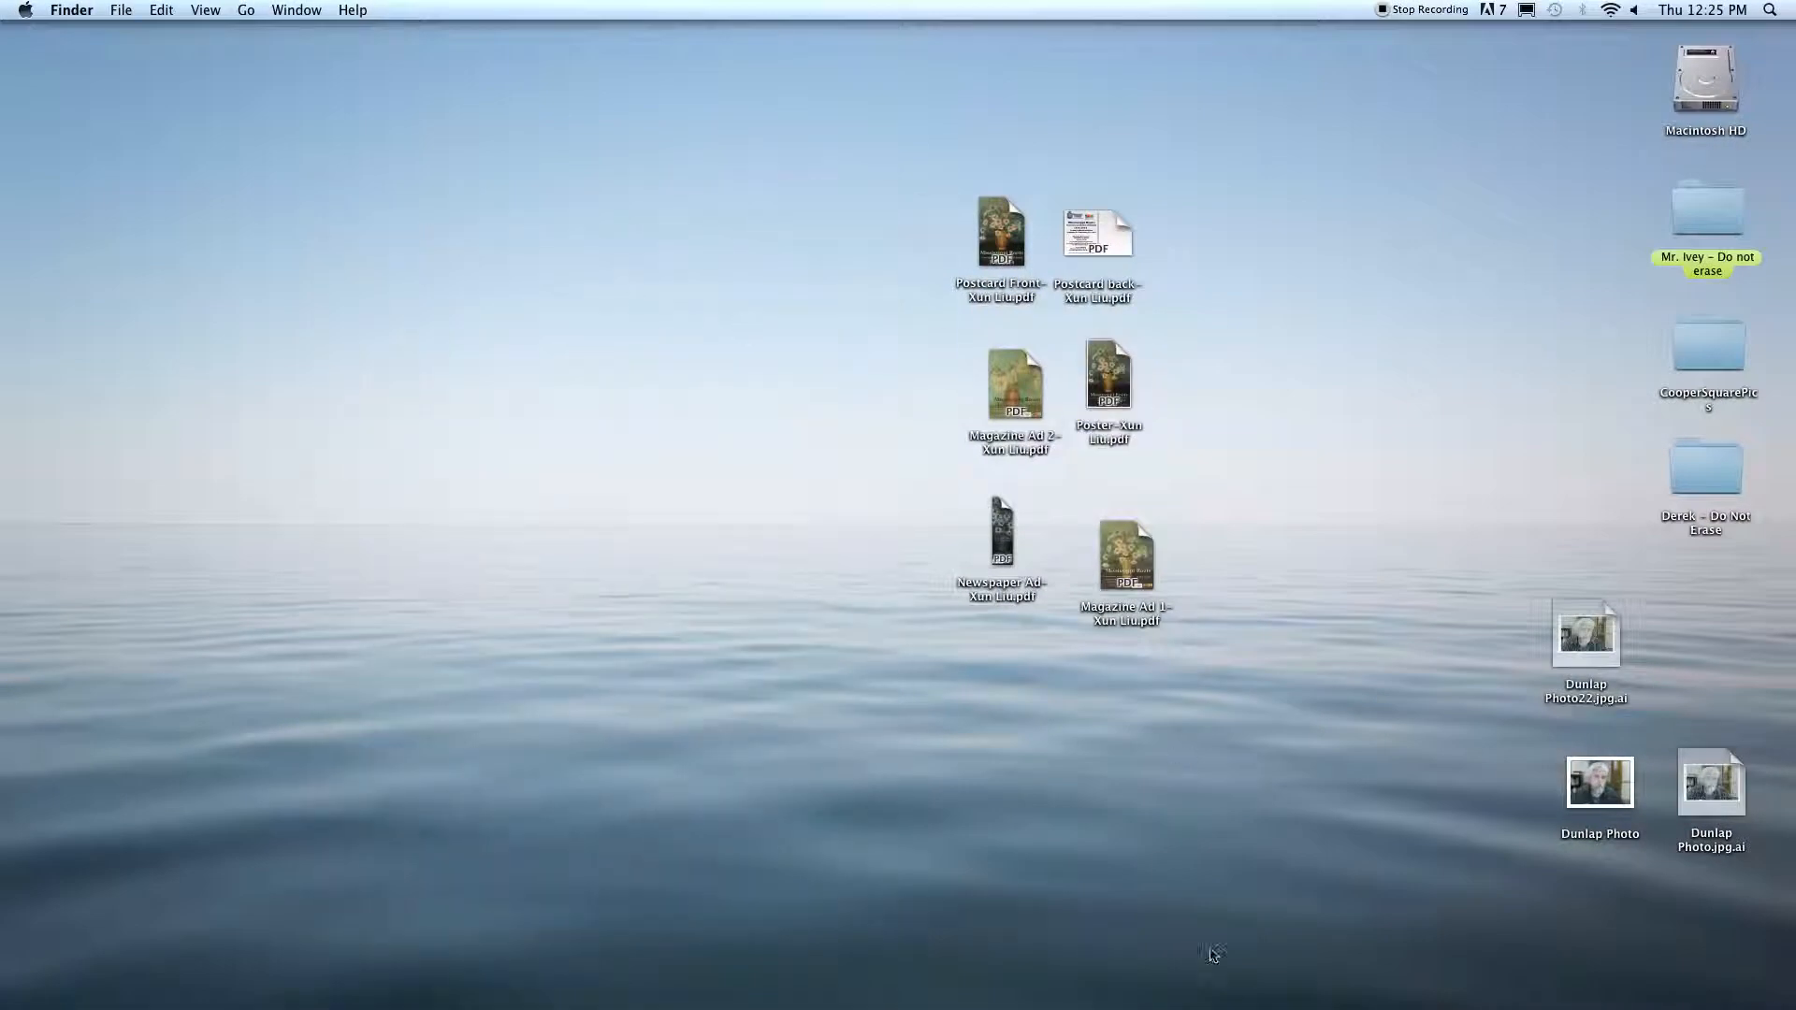
# Step: Launch Adobe Acrobat X Pro and close its welcome window
pyautogui.moveTo(1207, 1006)
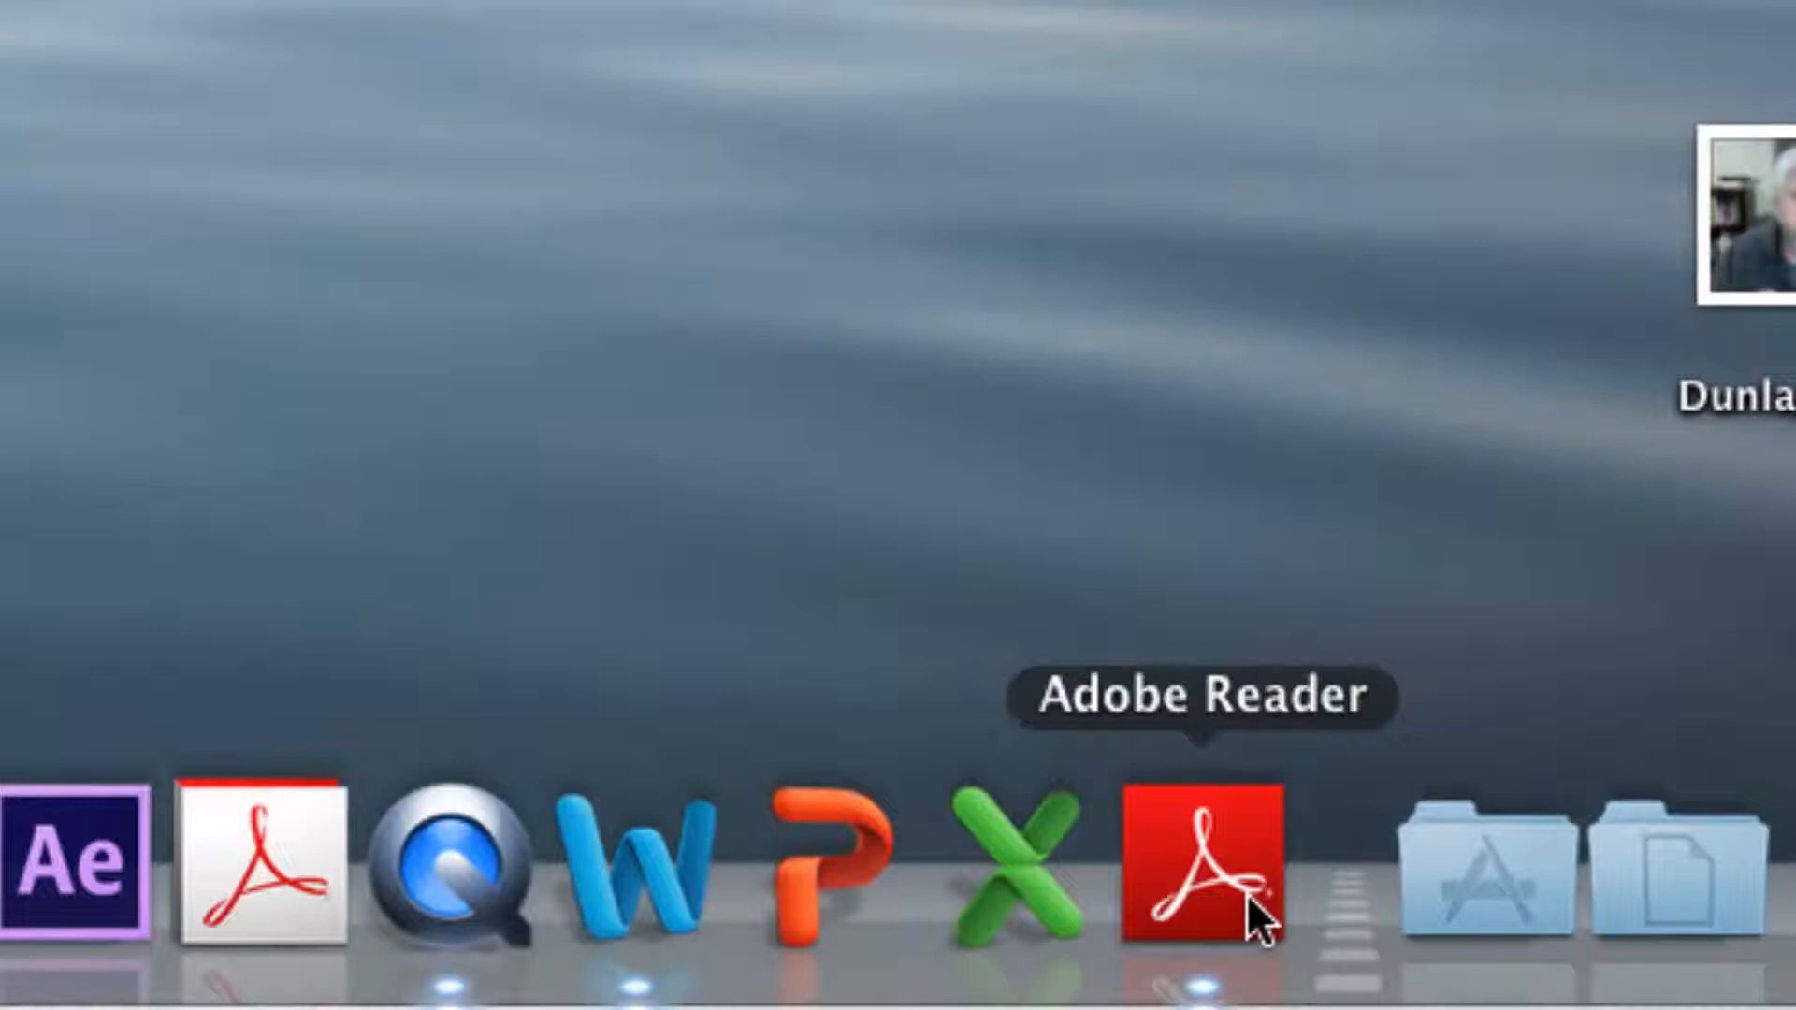
pyautogui.click(272, 840)
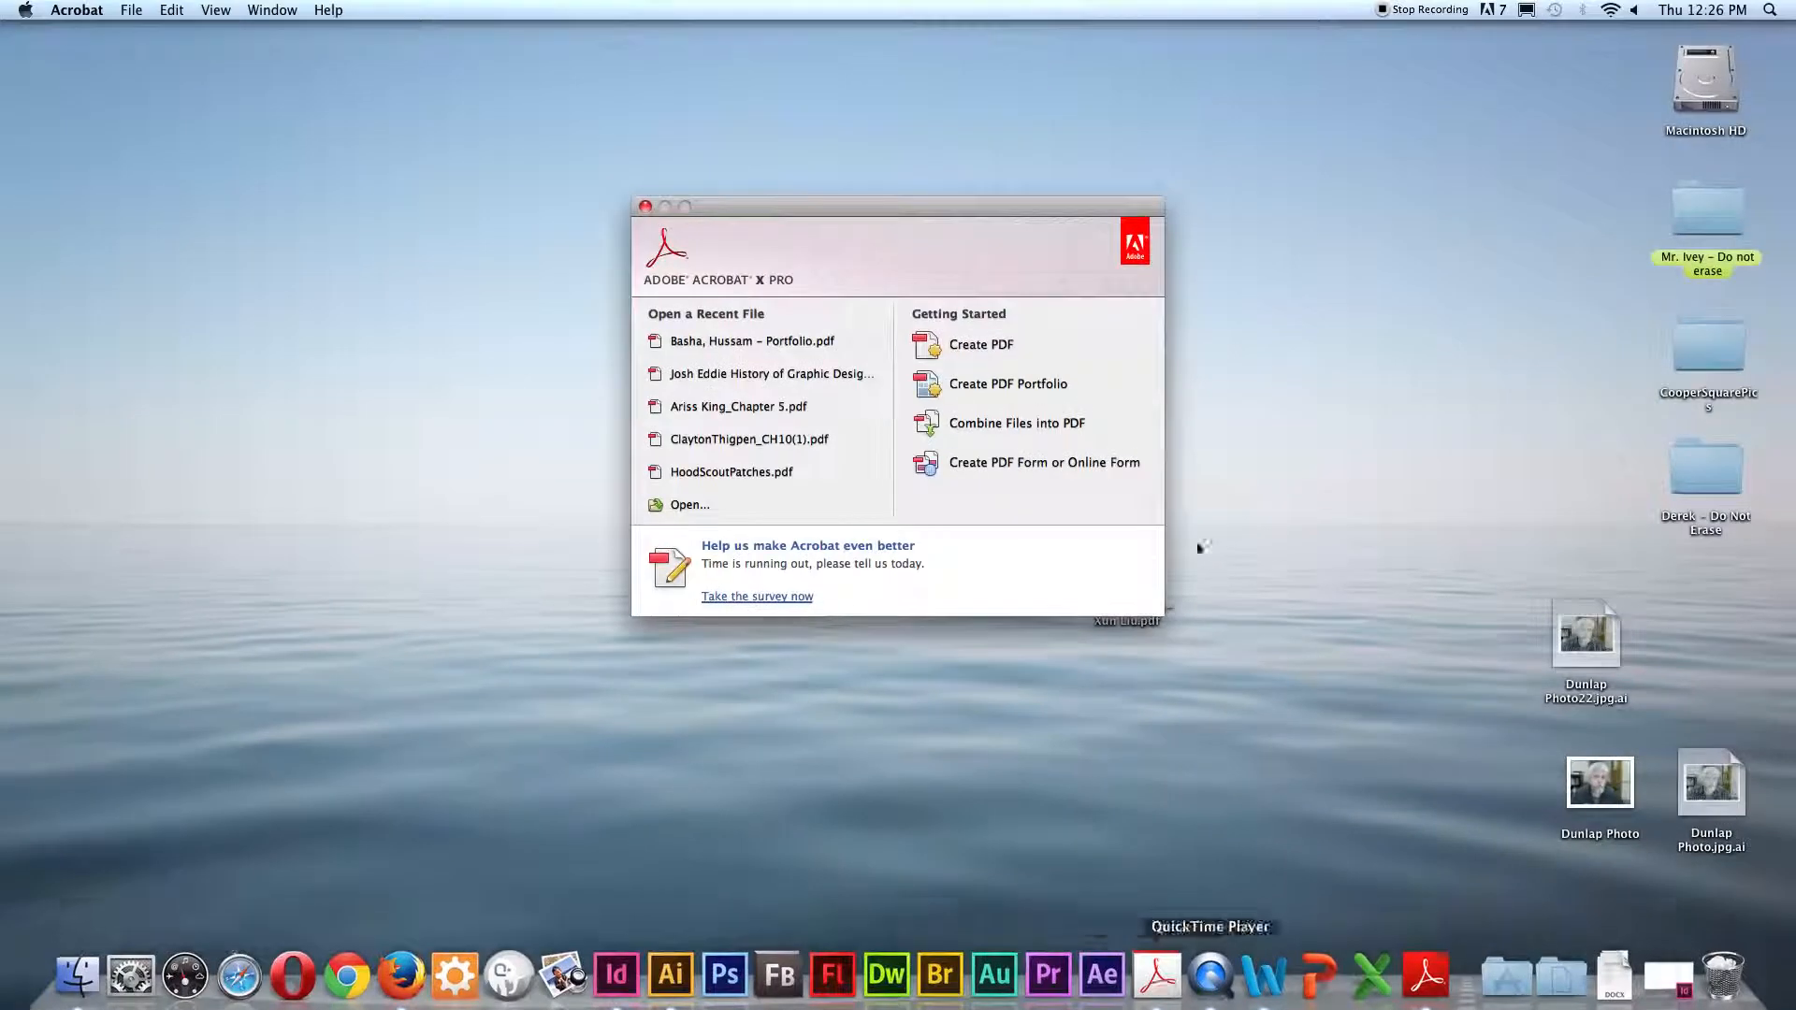
pyautogui.click(646, 206)
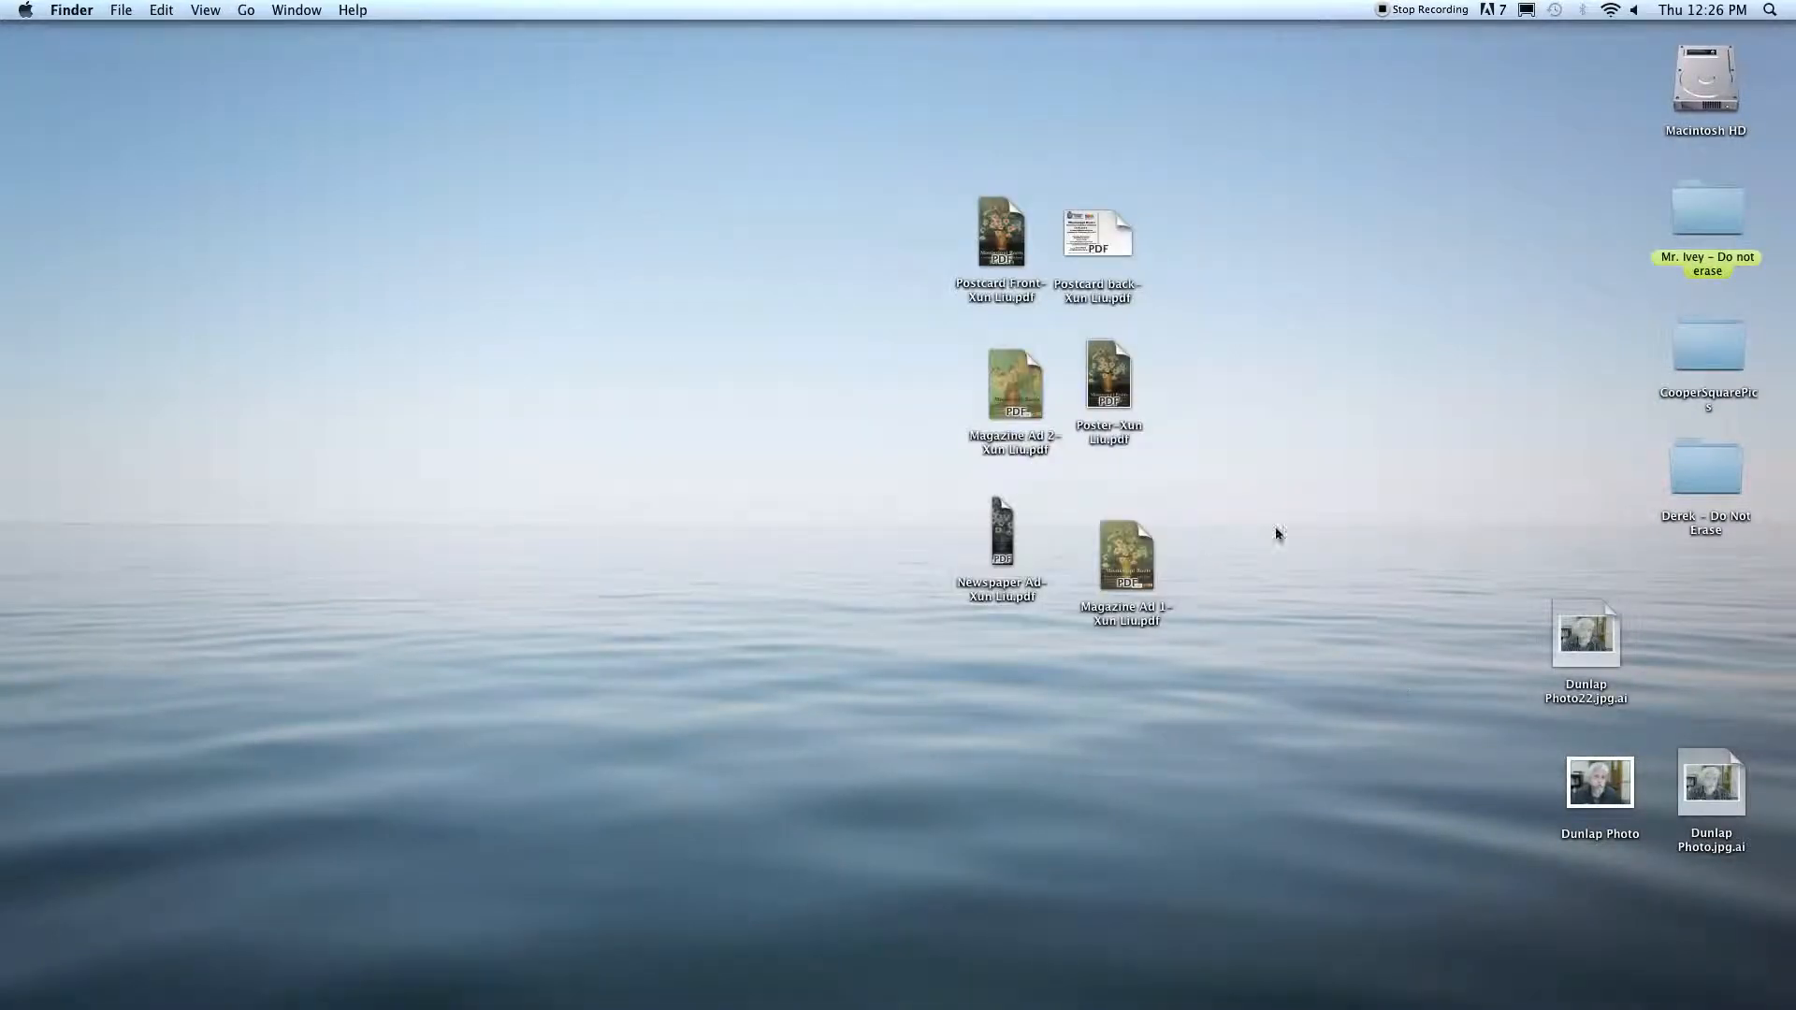
# Step: Set the poster PDF apart below the other desktop files and open it in Acrobat with the full page and page thumbnails displayed
pyautogui.moveTo(1108, 393); pyautogui.dragTo(1008, 762)
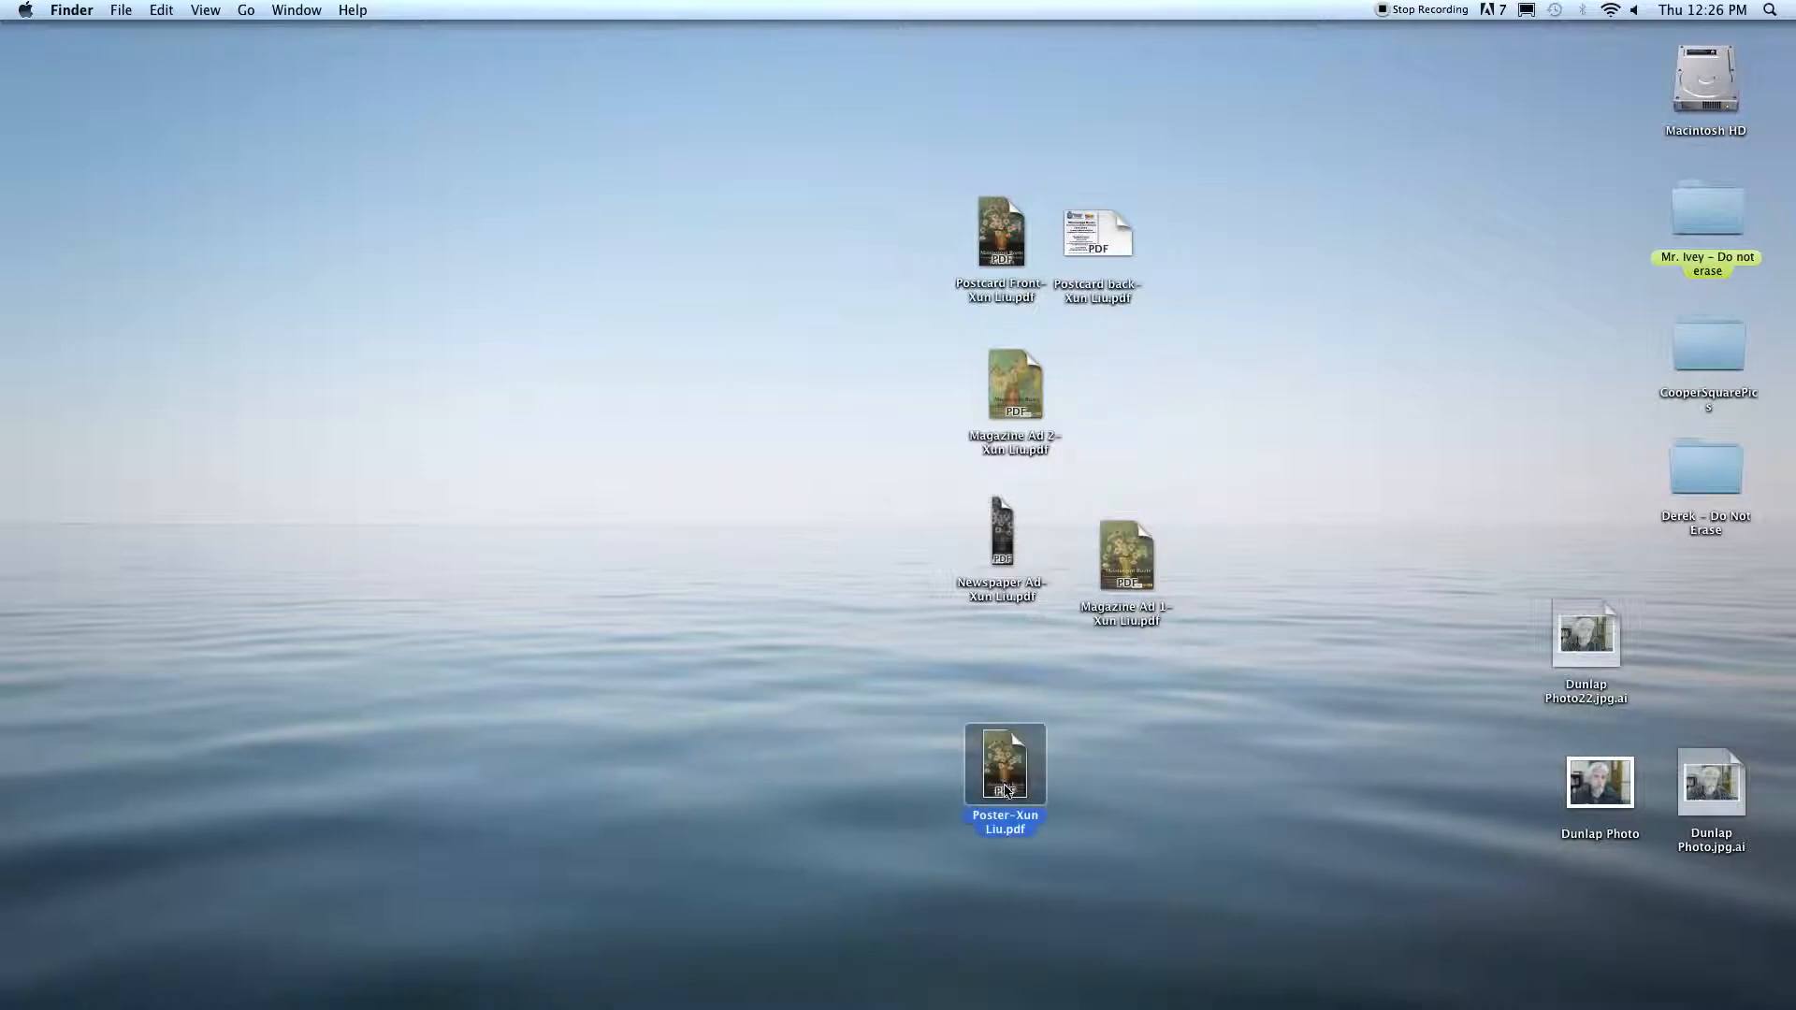
pyautogui.moveTo(1017, 989)
pyautogui.moveTo(1018, 989); pyautogui.dragTo(1156, 982)
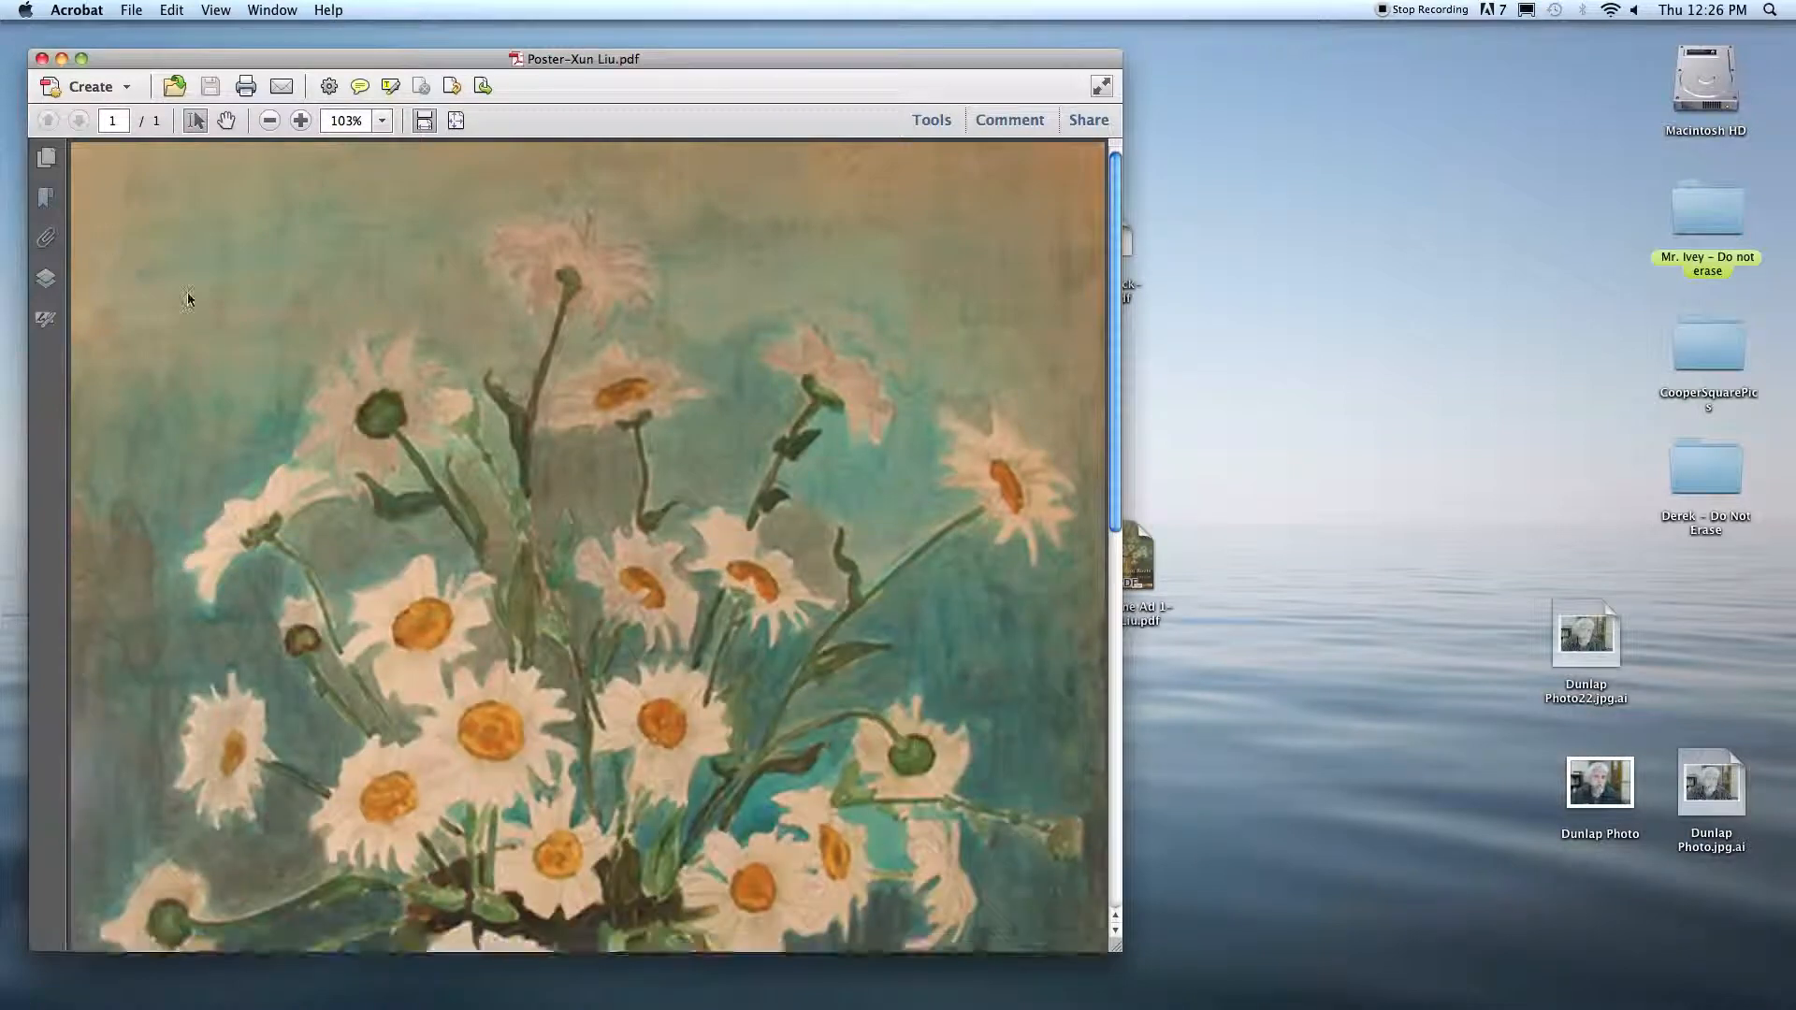
pyautogui.press('super+0')
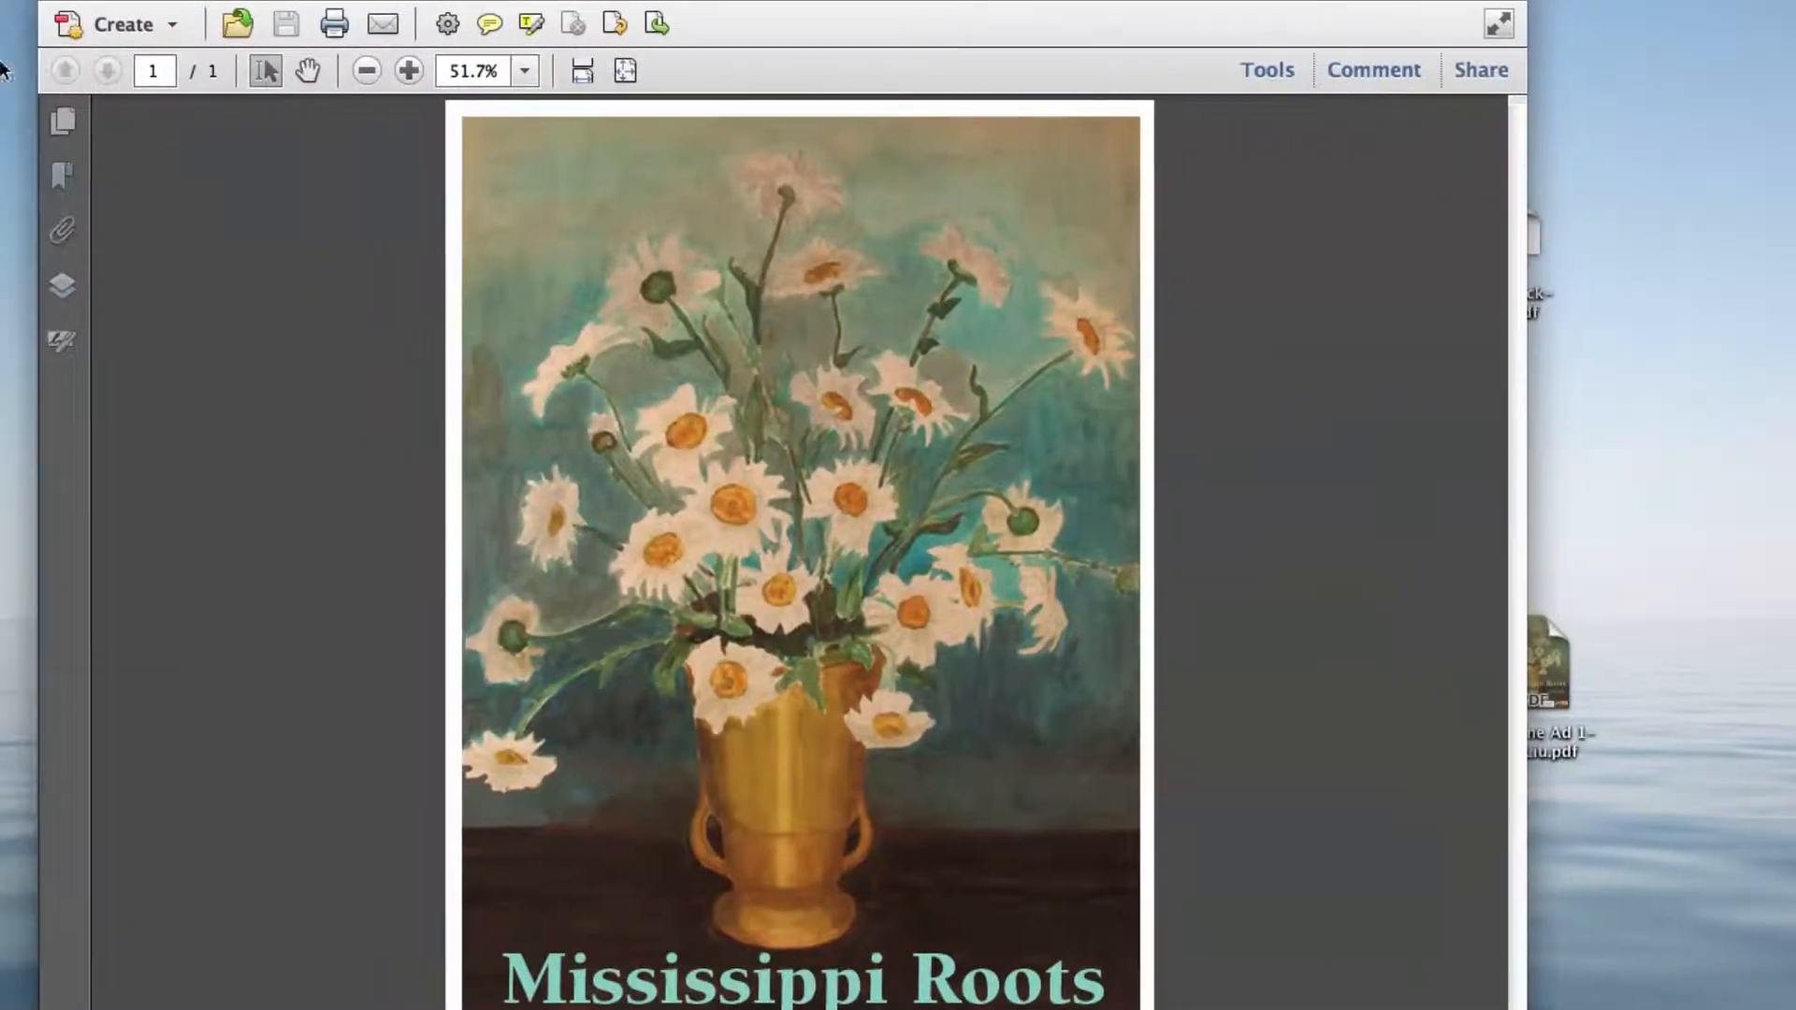
pyautogui.click(61, 127)
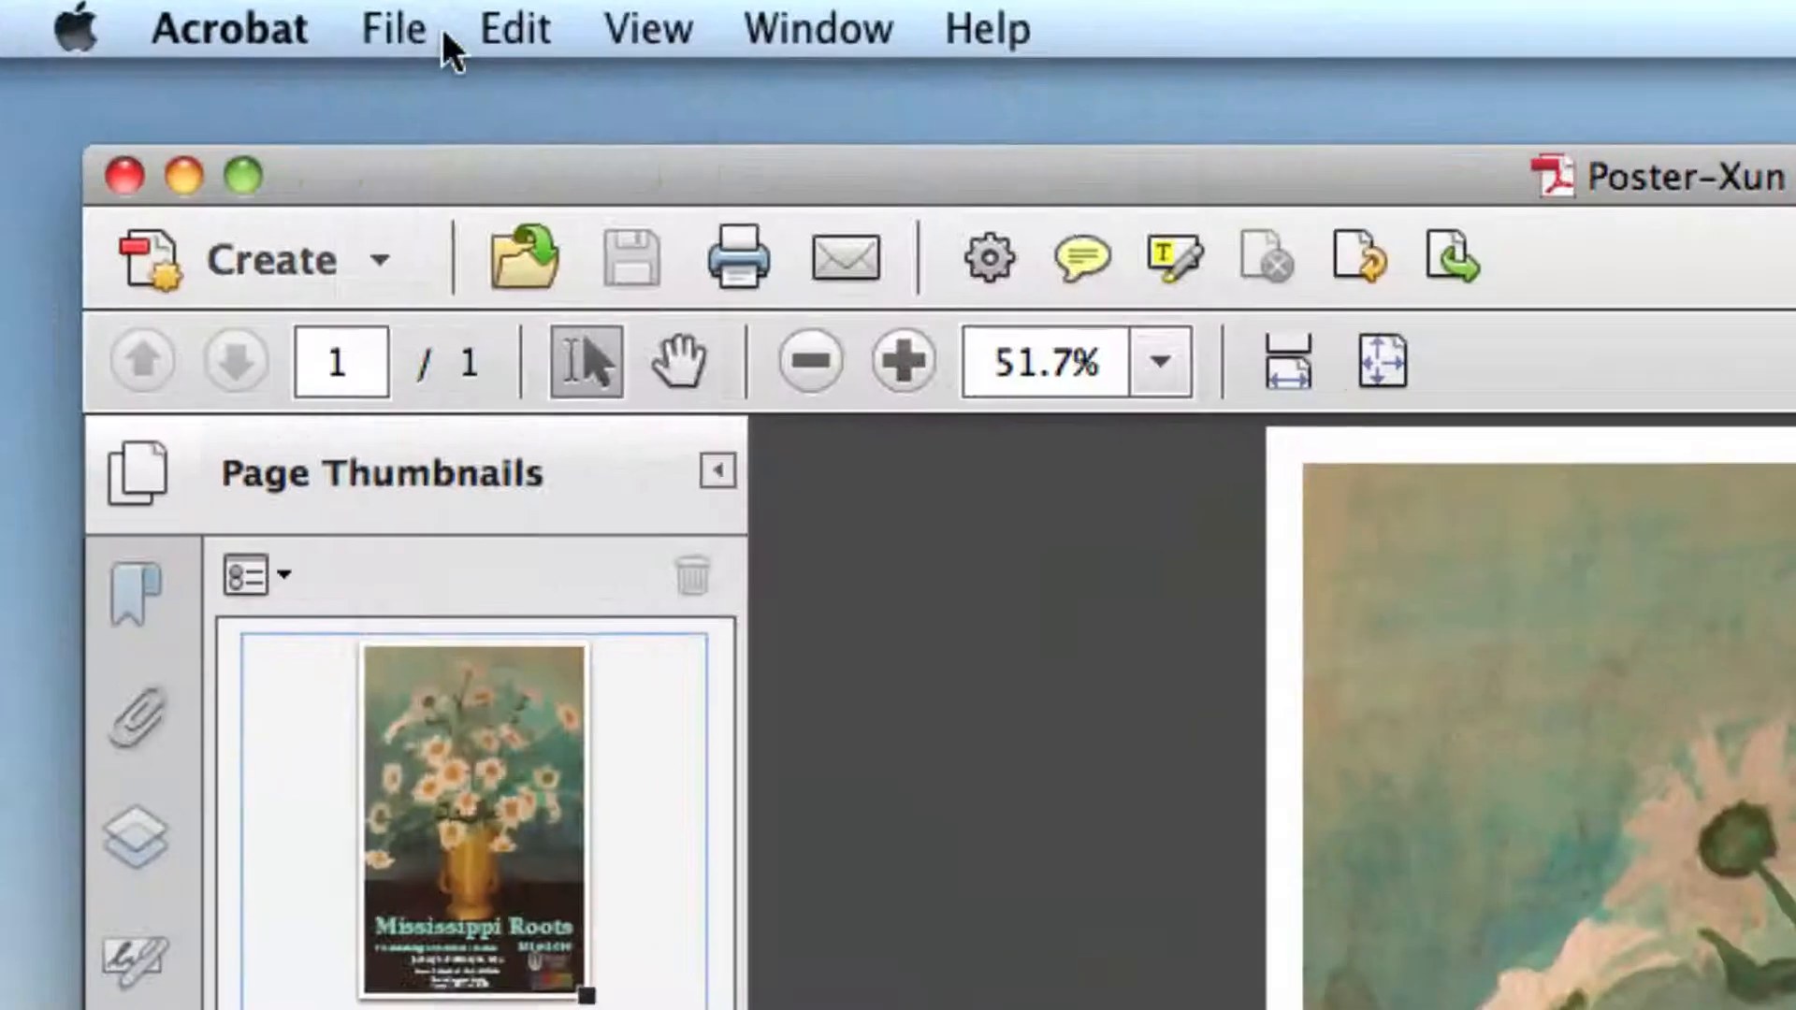
# Step: Start saving the poster as a Reduced Size PDF, with the version compatibility kept at Retain existing
pyautogui.click(267, 17)
pyautogui.moveTo(617, 379)
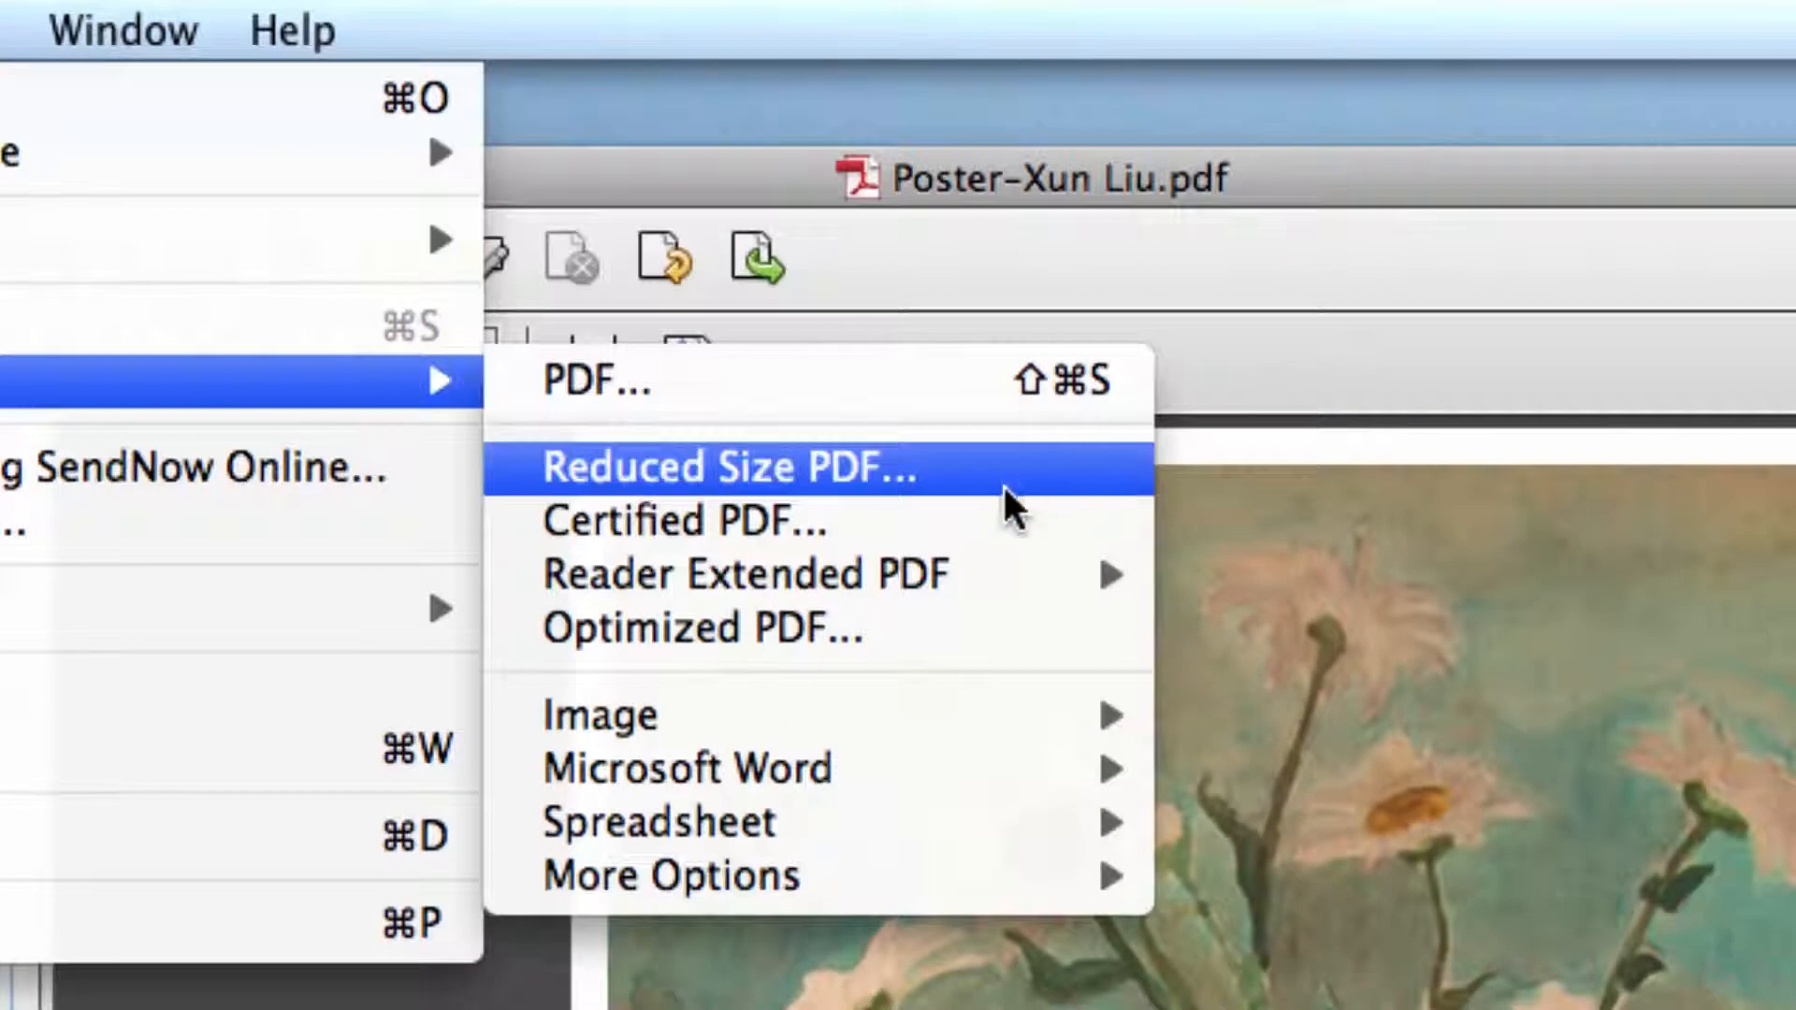
pyautogui.click(962, 481)
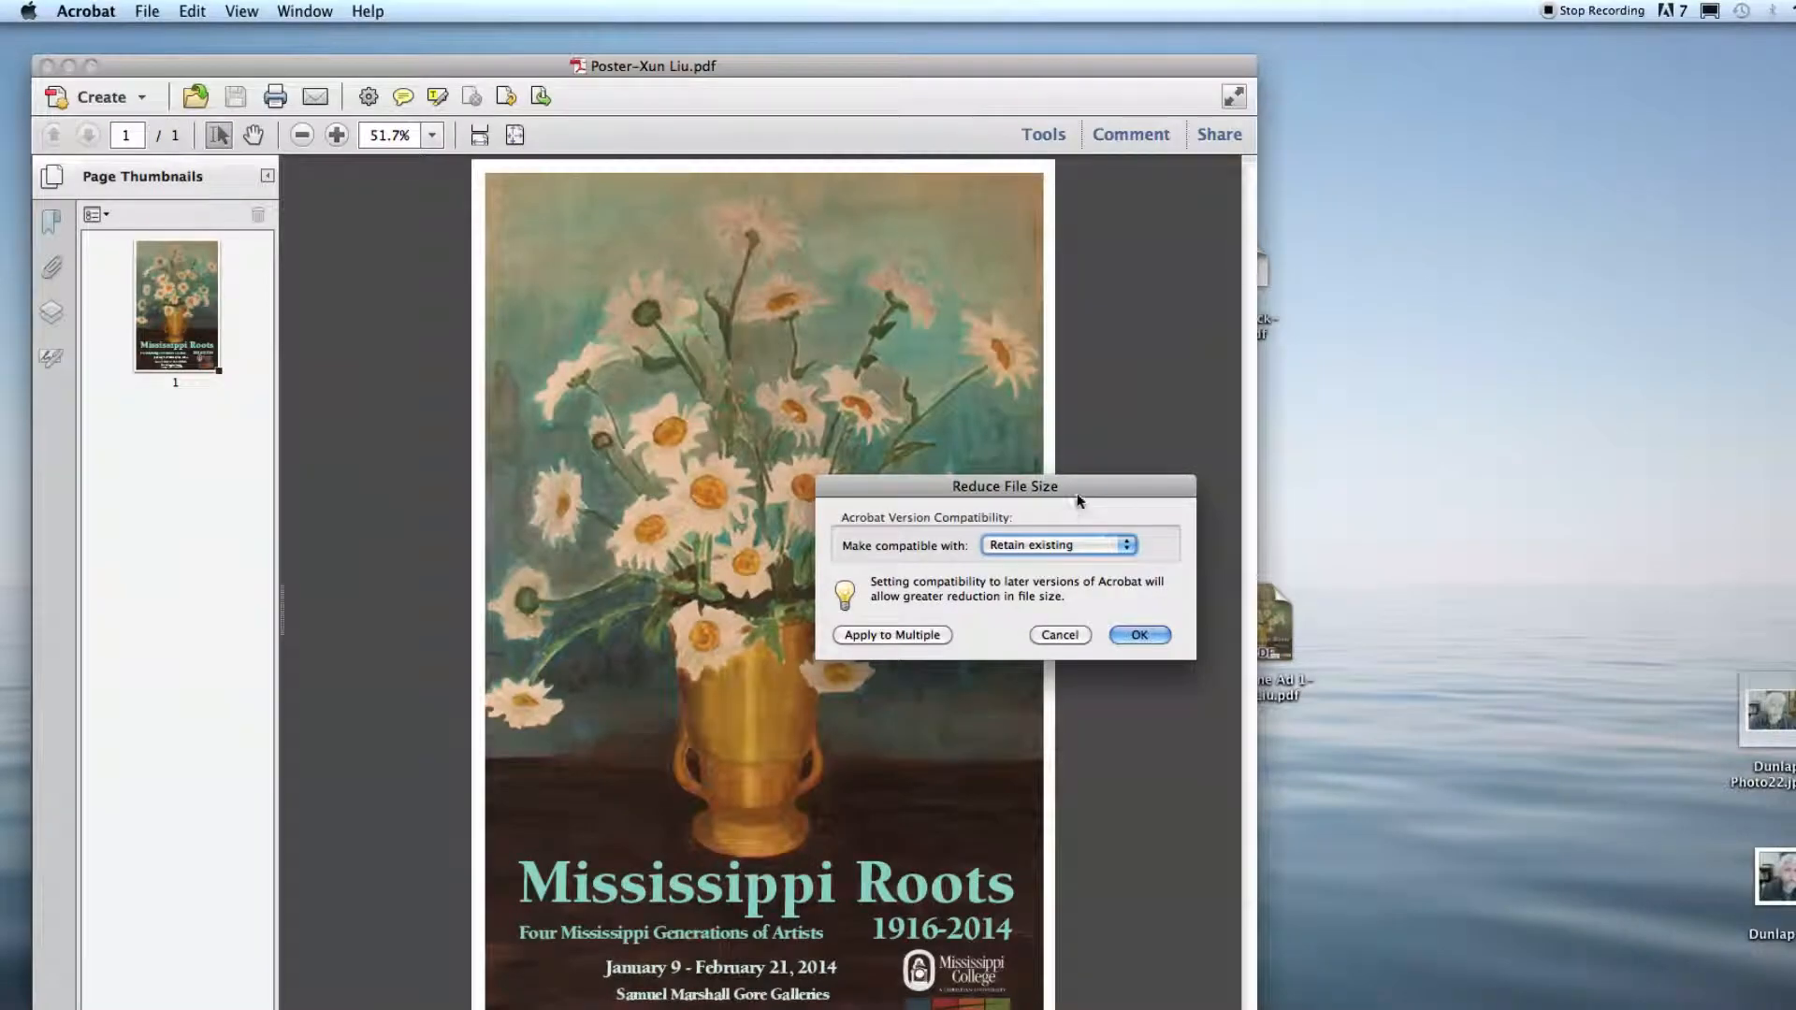
pyautogui.moveTo(1077, 498); pyautogui.dragTo(903, 234)
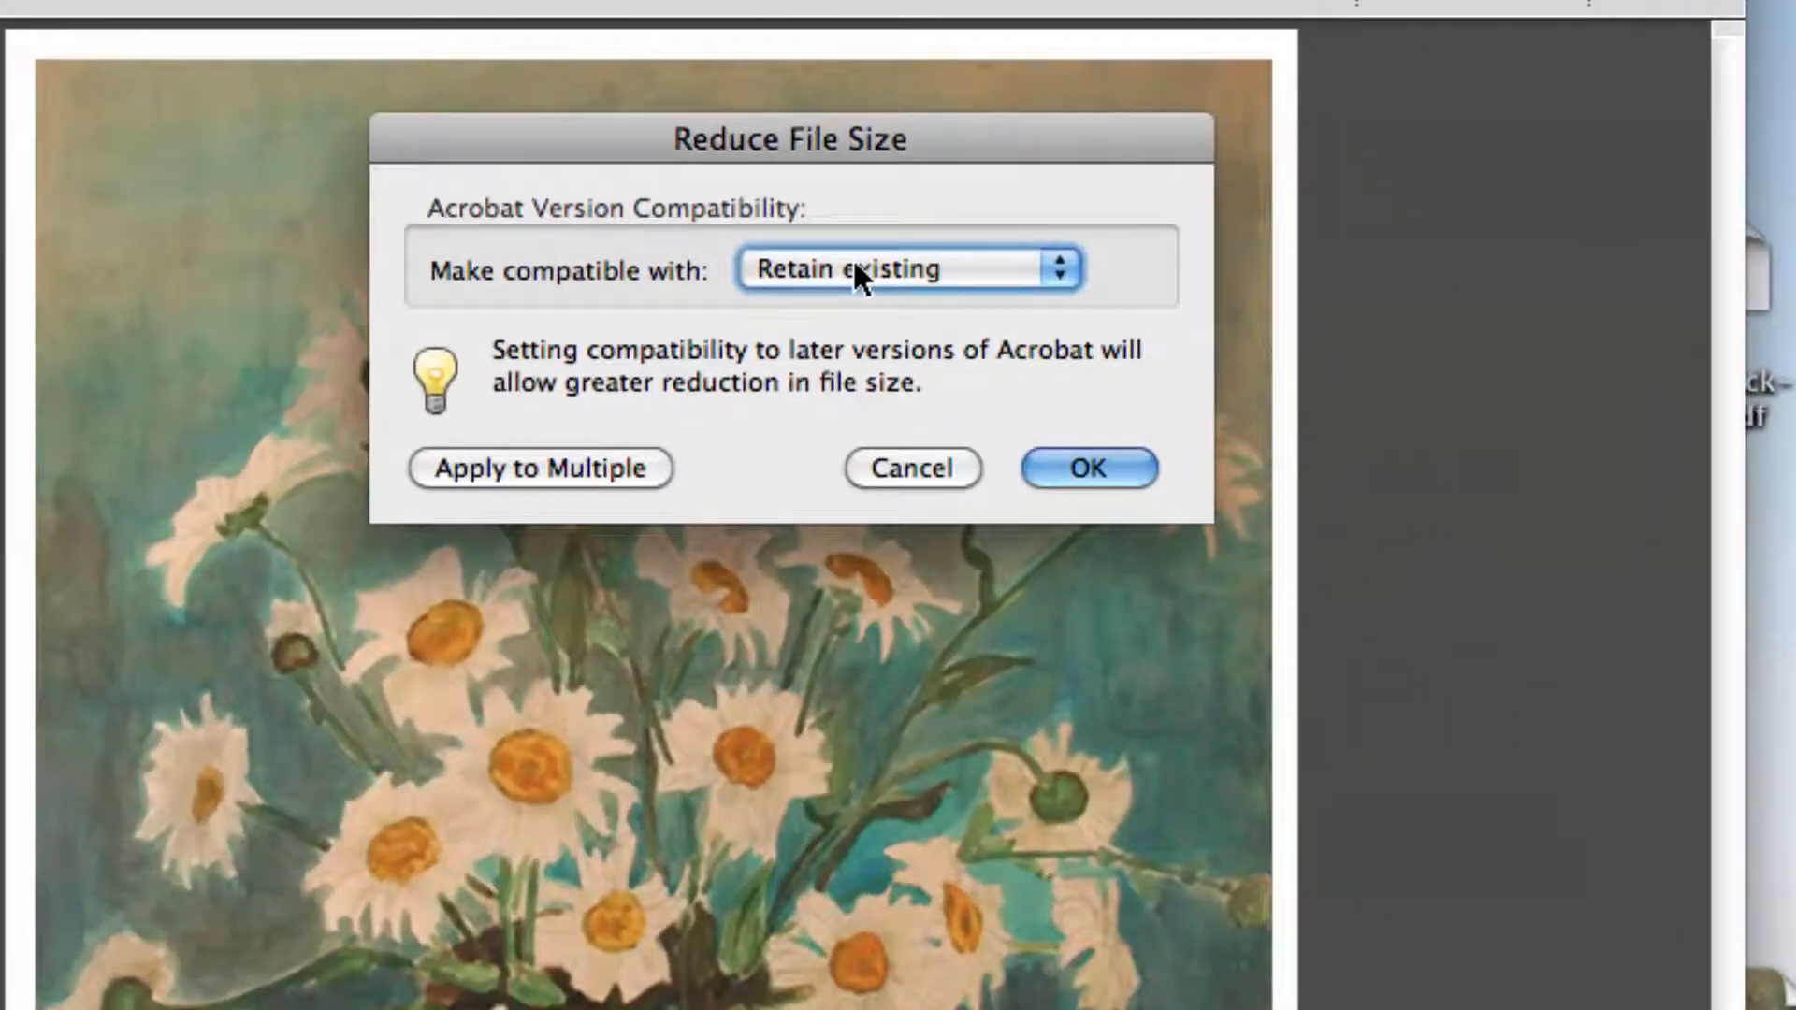
pyautogui.click(835, 279)
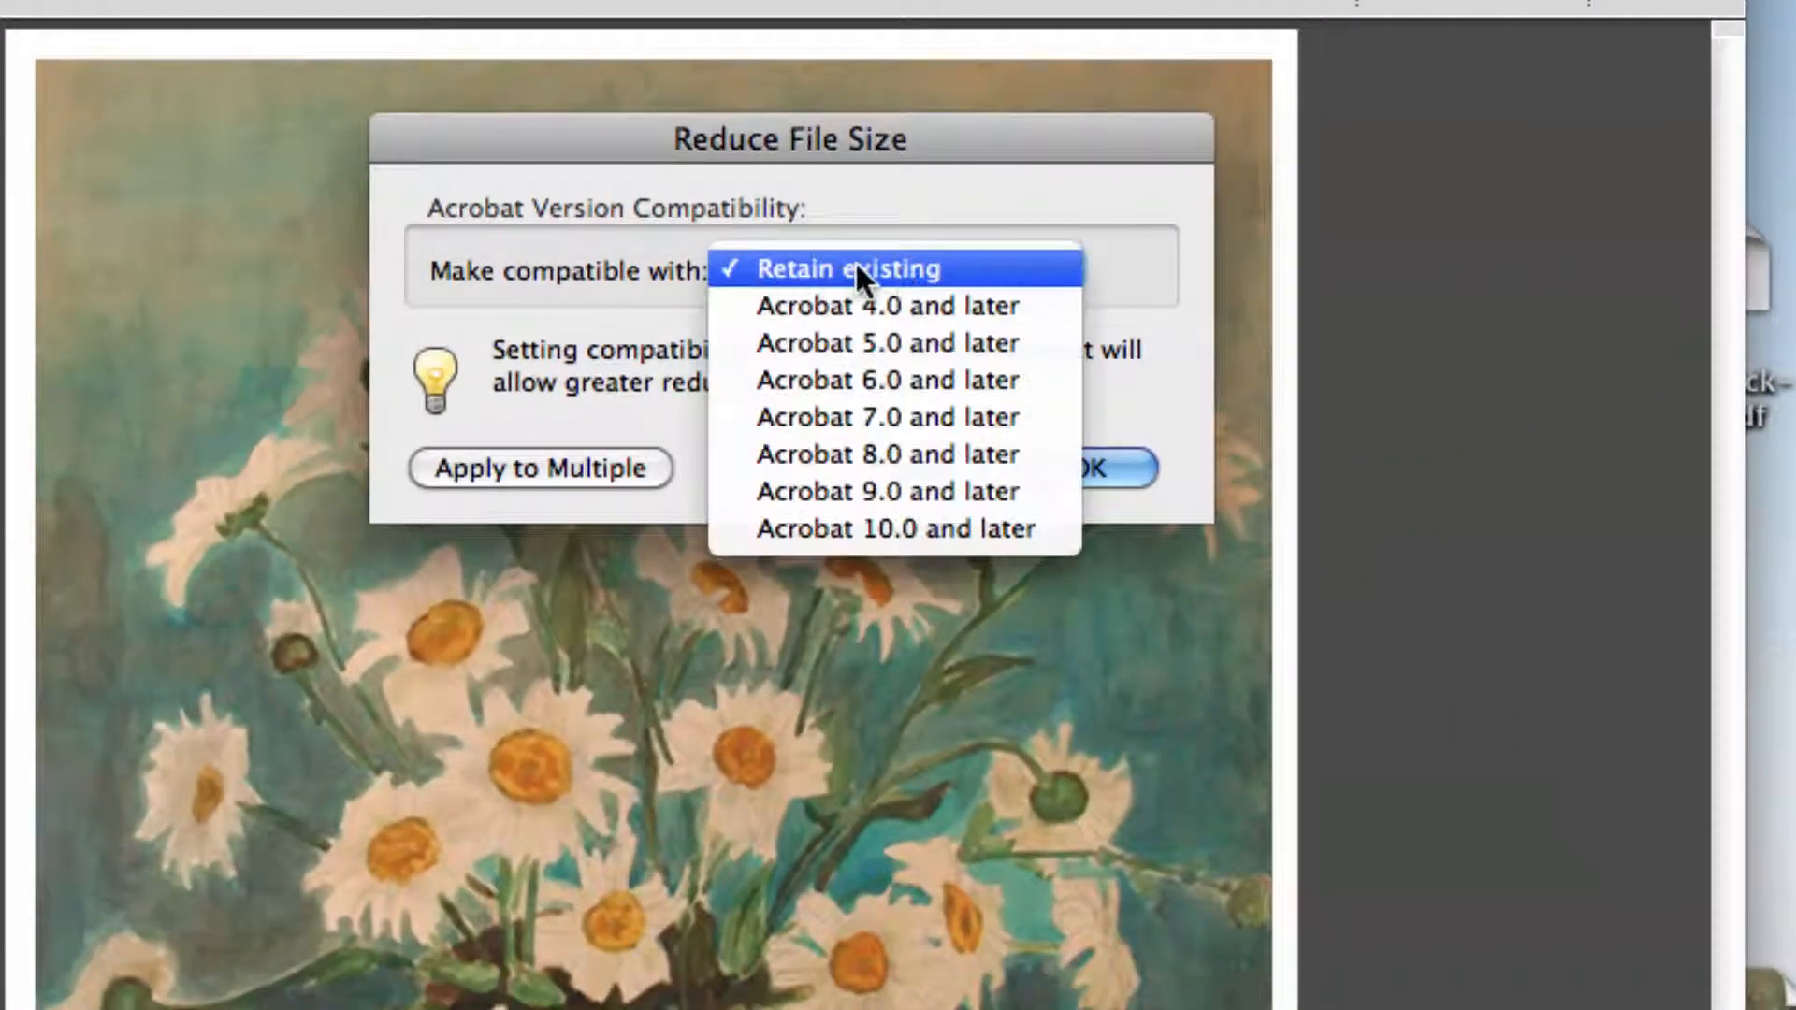
pyautogui.click(813, 271)
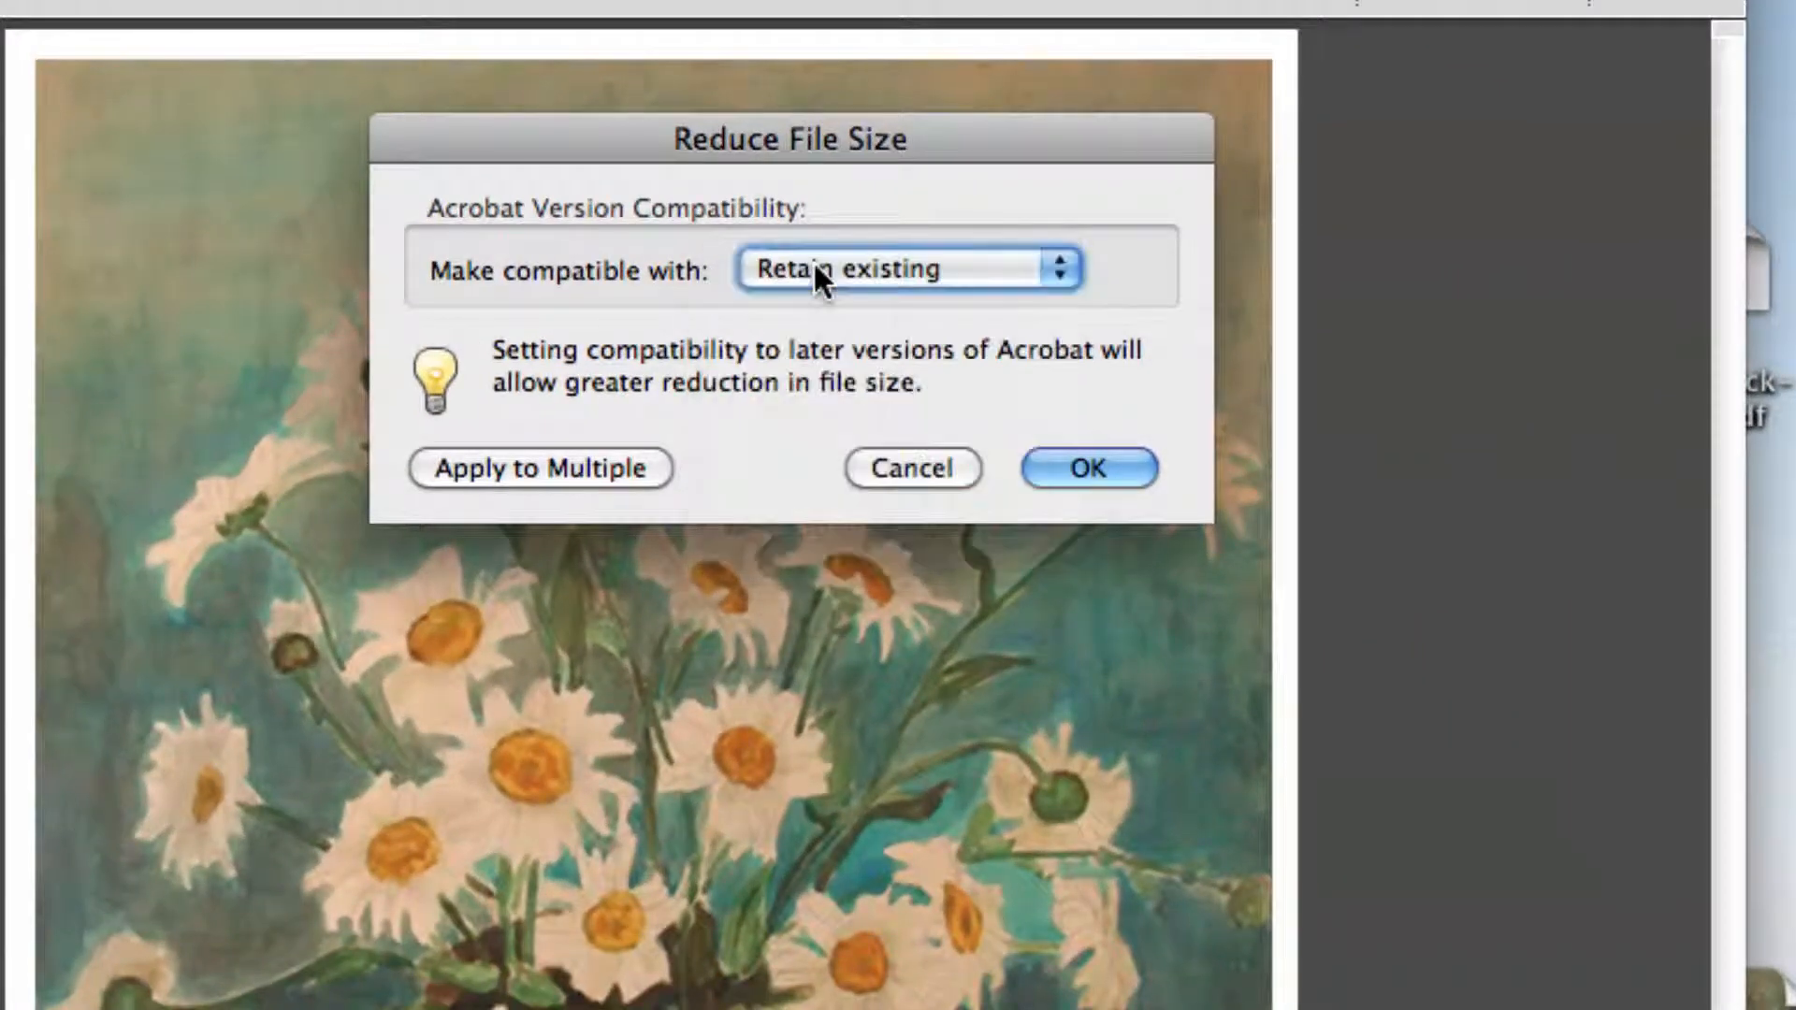
pyautogui.click(1099, 470)
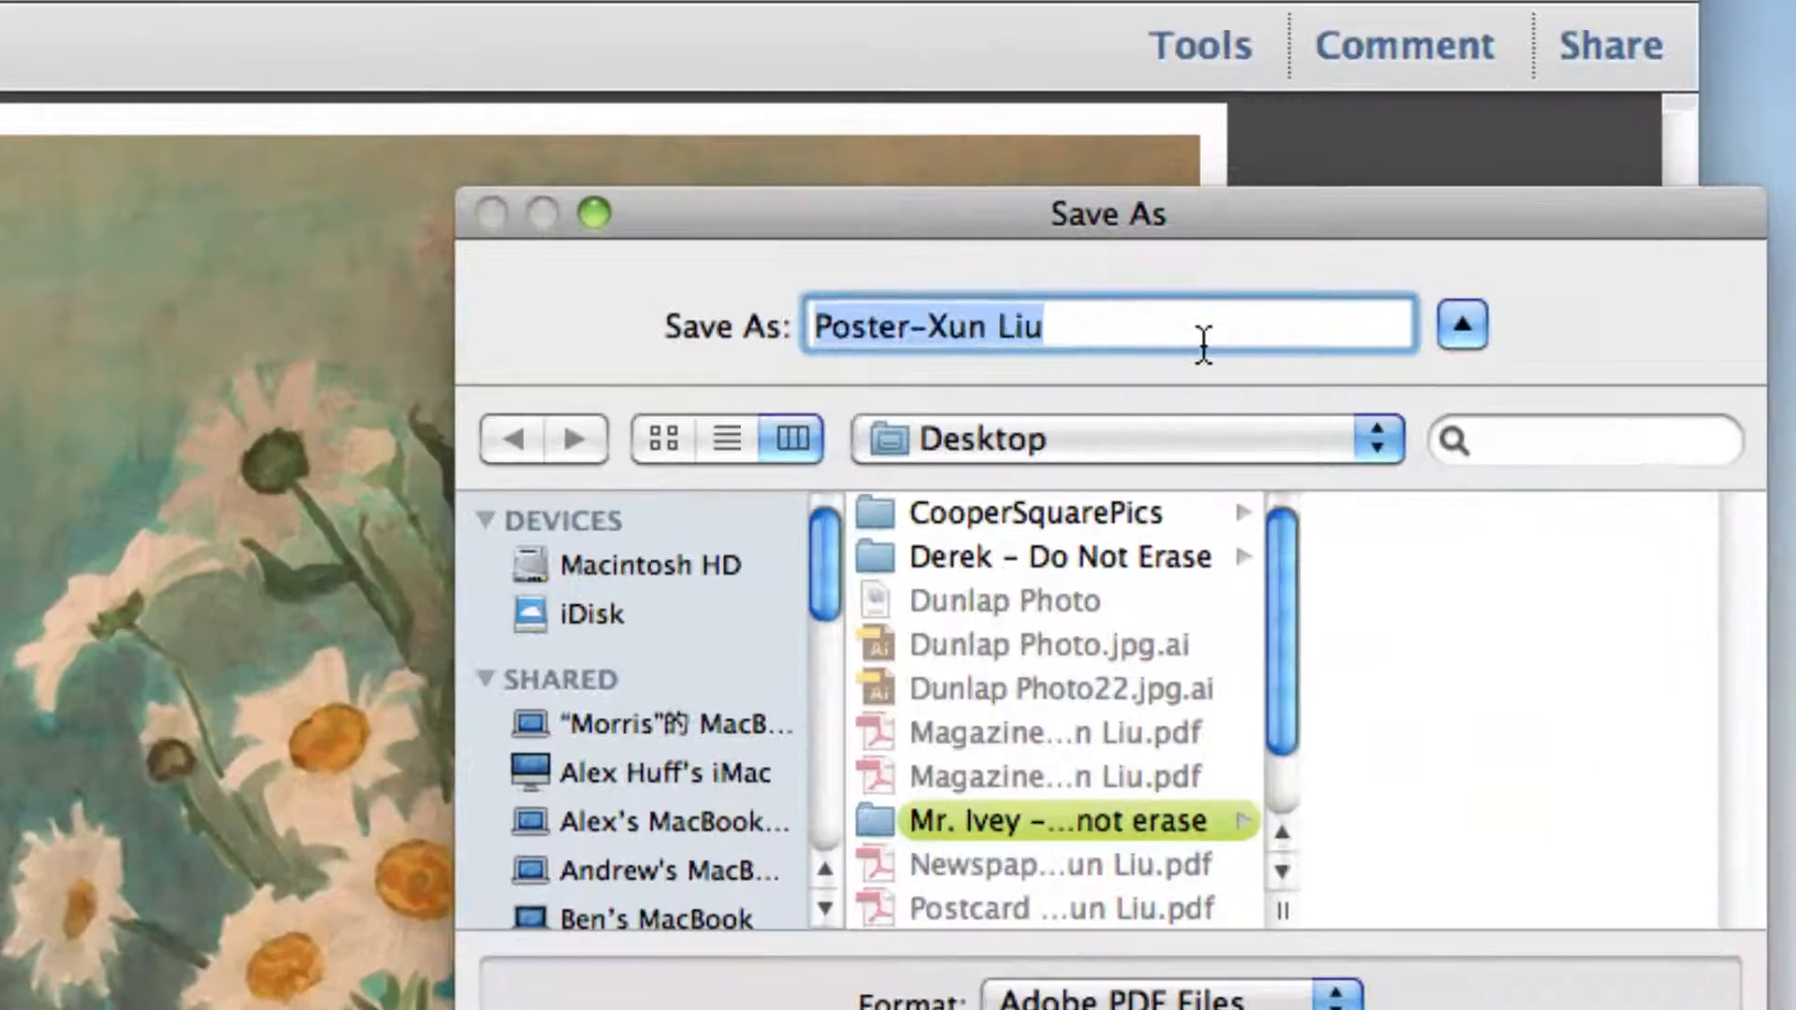
# Step: Save the reduced PDF to the desktop with 2 appended to the original file name, and dismiss the conversion warnings
pyautogui.click(1203, 343)
pyautogui.write('2')
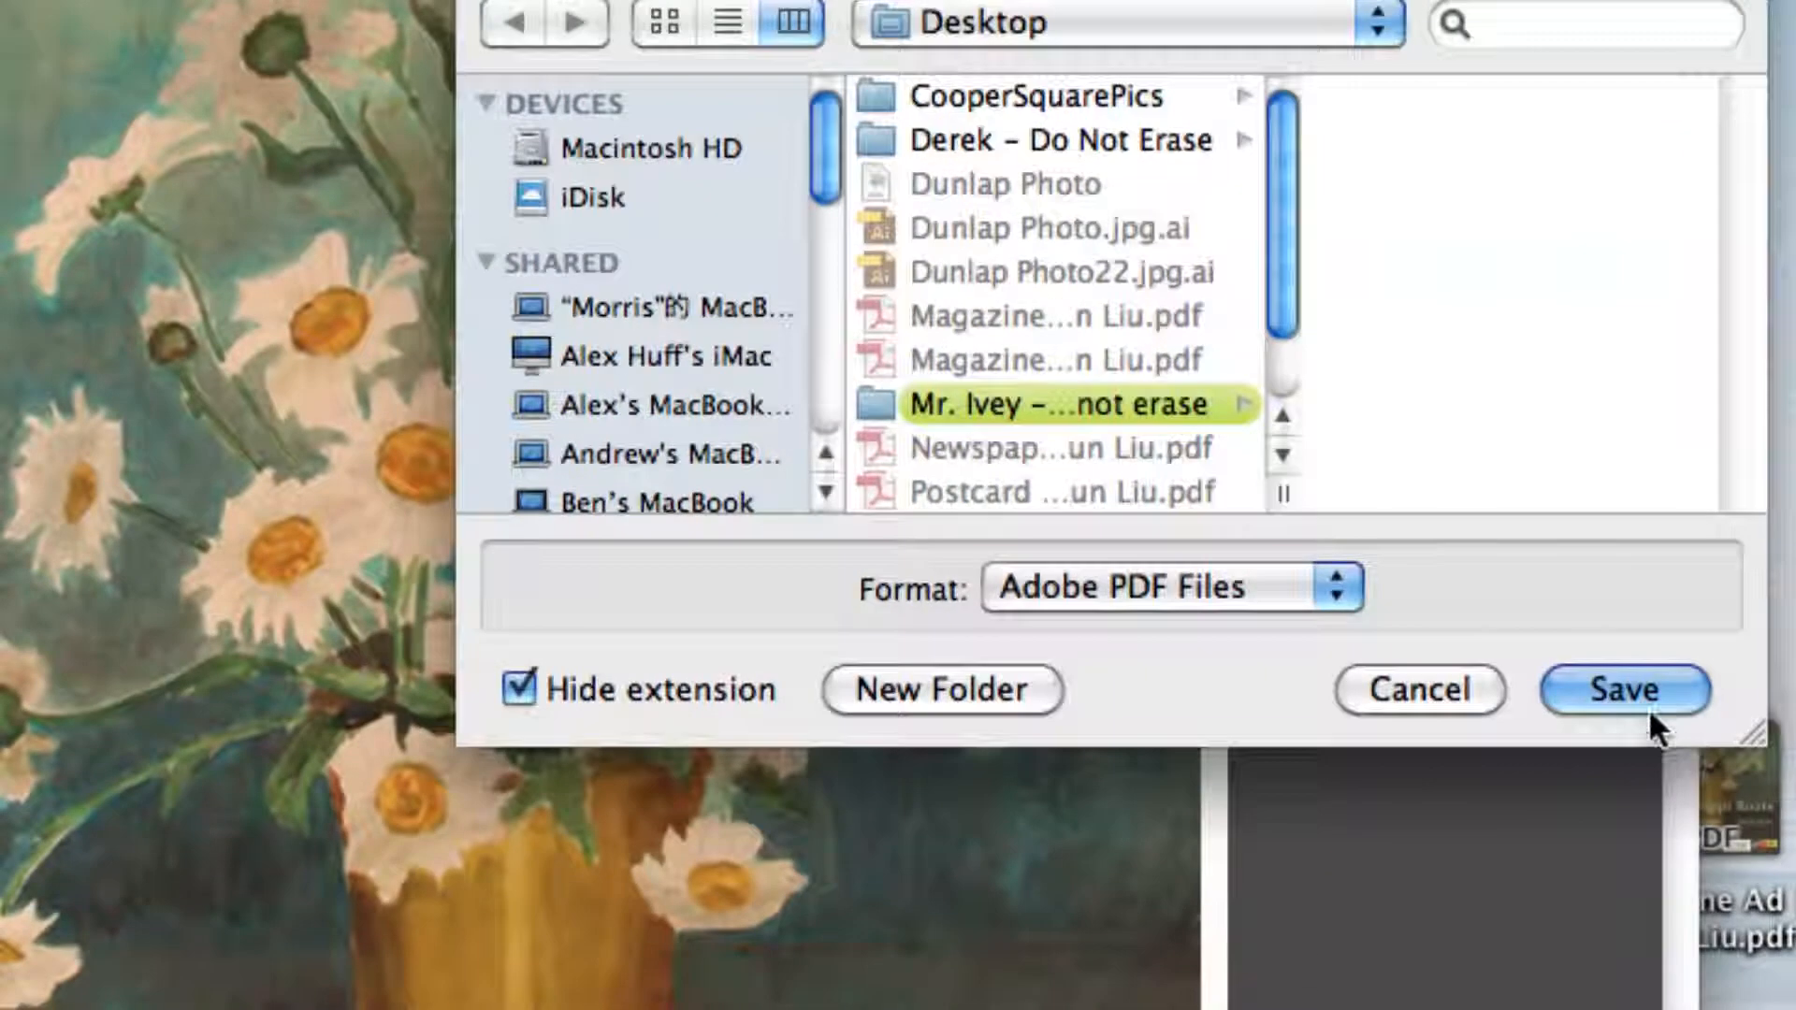
pyautogui.click(1641, 1009)
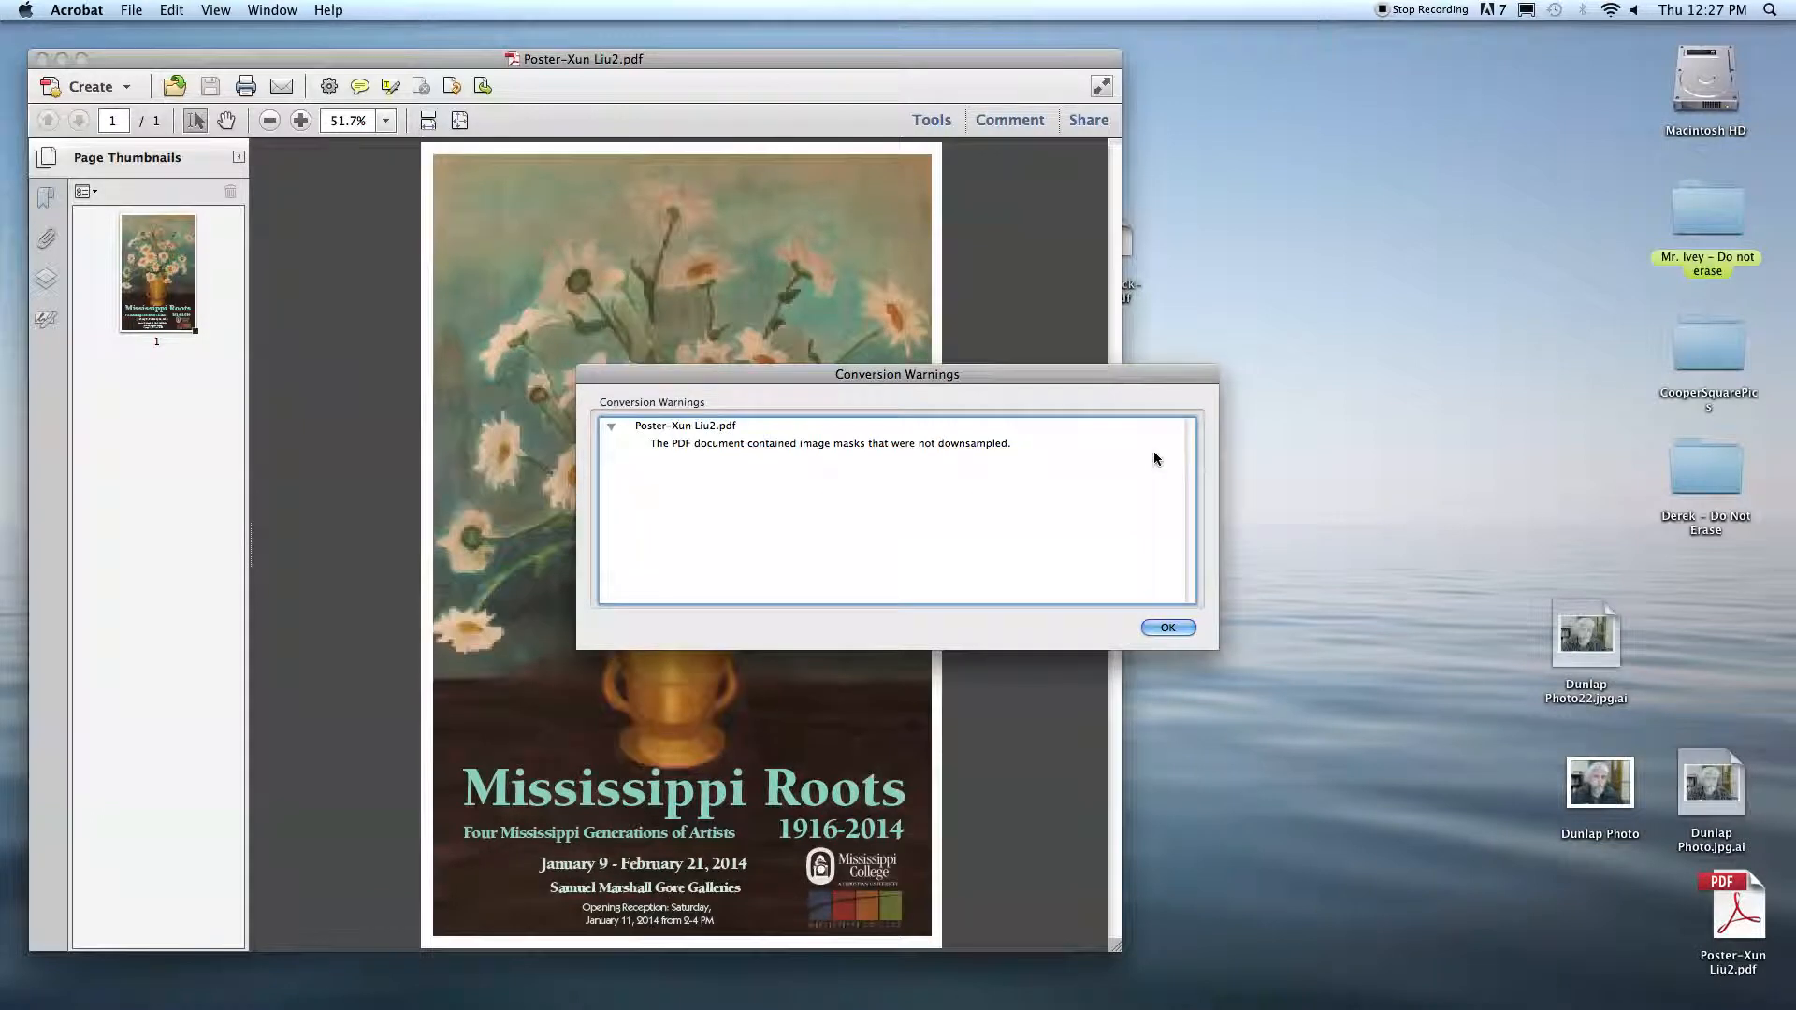
pyautogui.click(1167, 627)
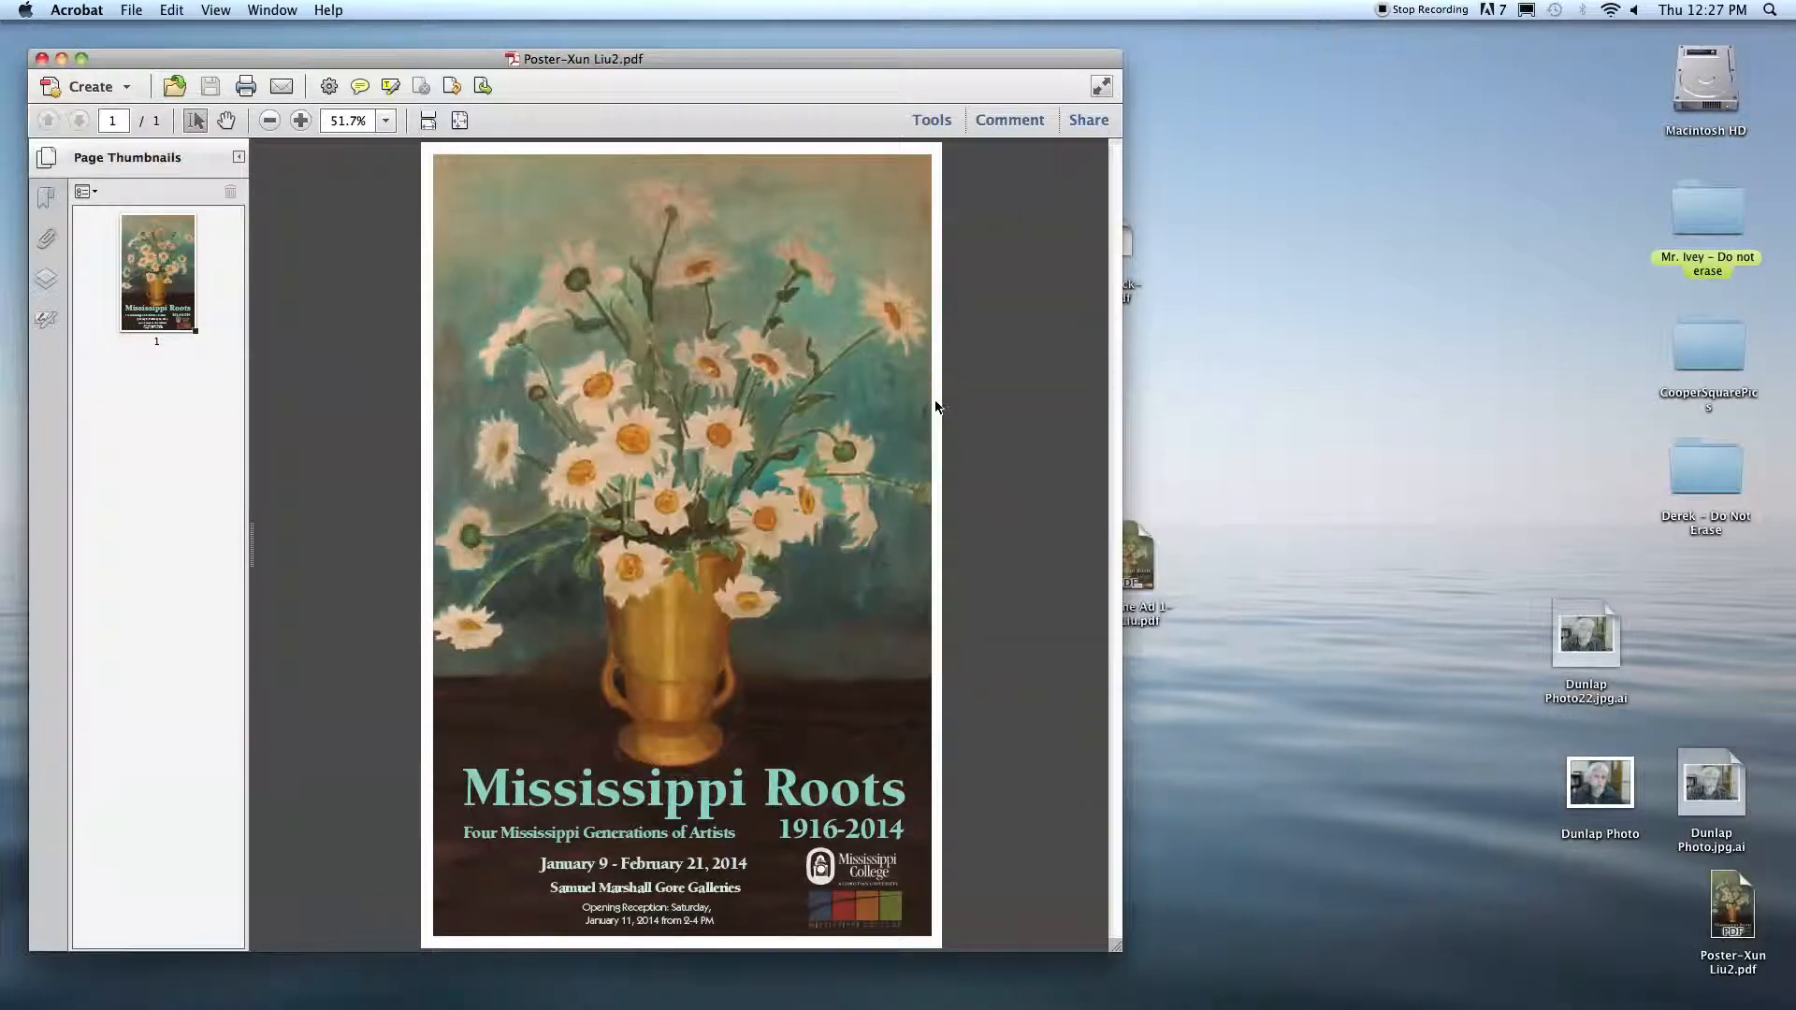
# Step: Close the poster document and place the reduced copy beside the original poster PDF on the desktop
pyautogui.press('super+w')
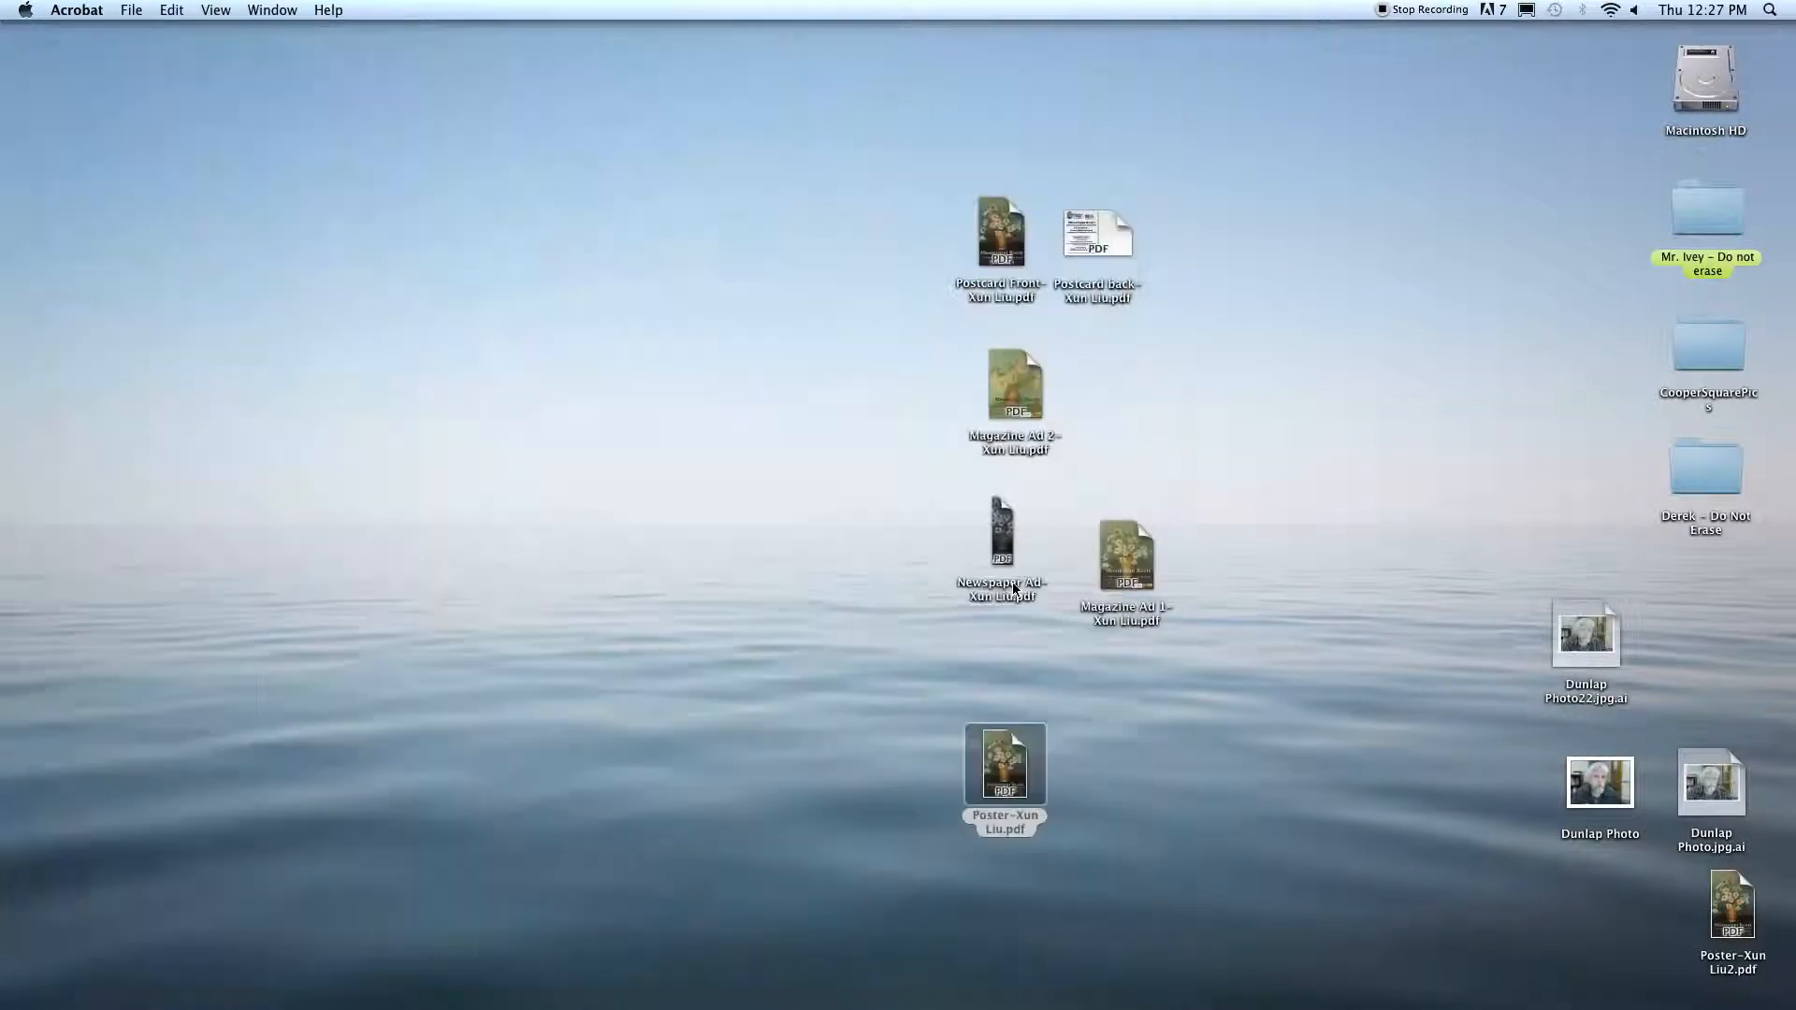
pyautogui.moveTo(1733, 935); pyautogui.dragTo(1120, 805)
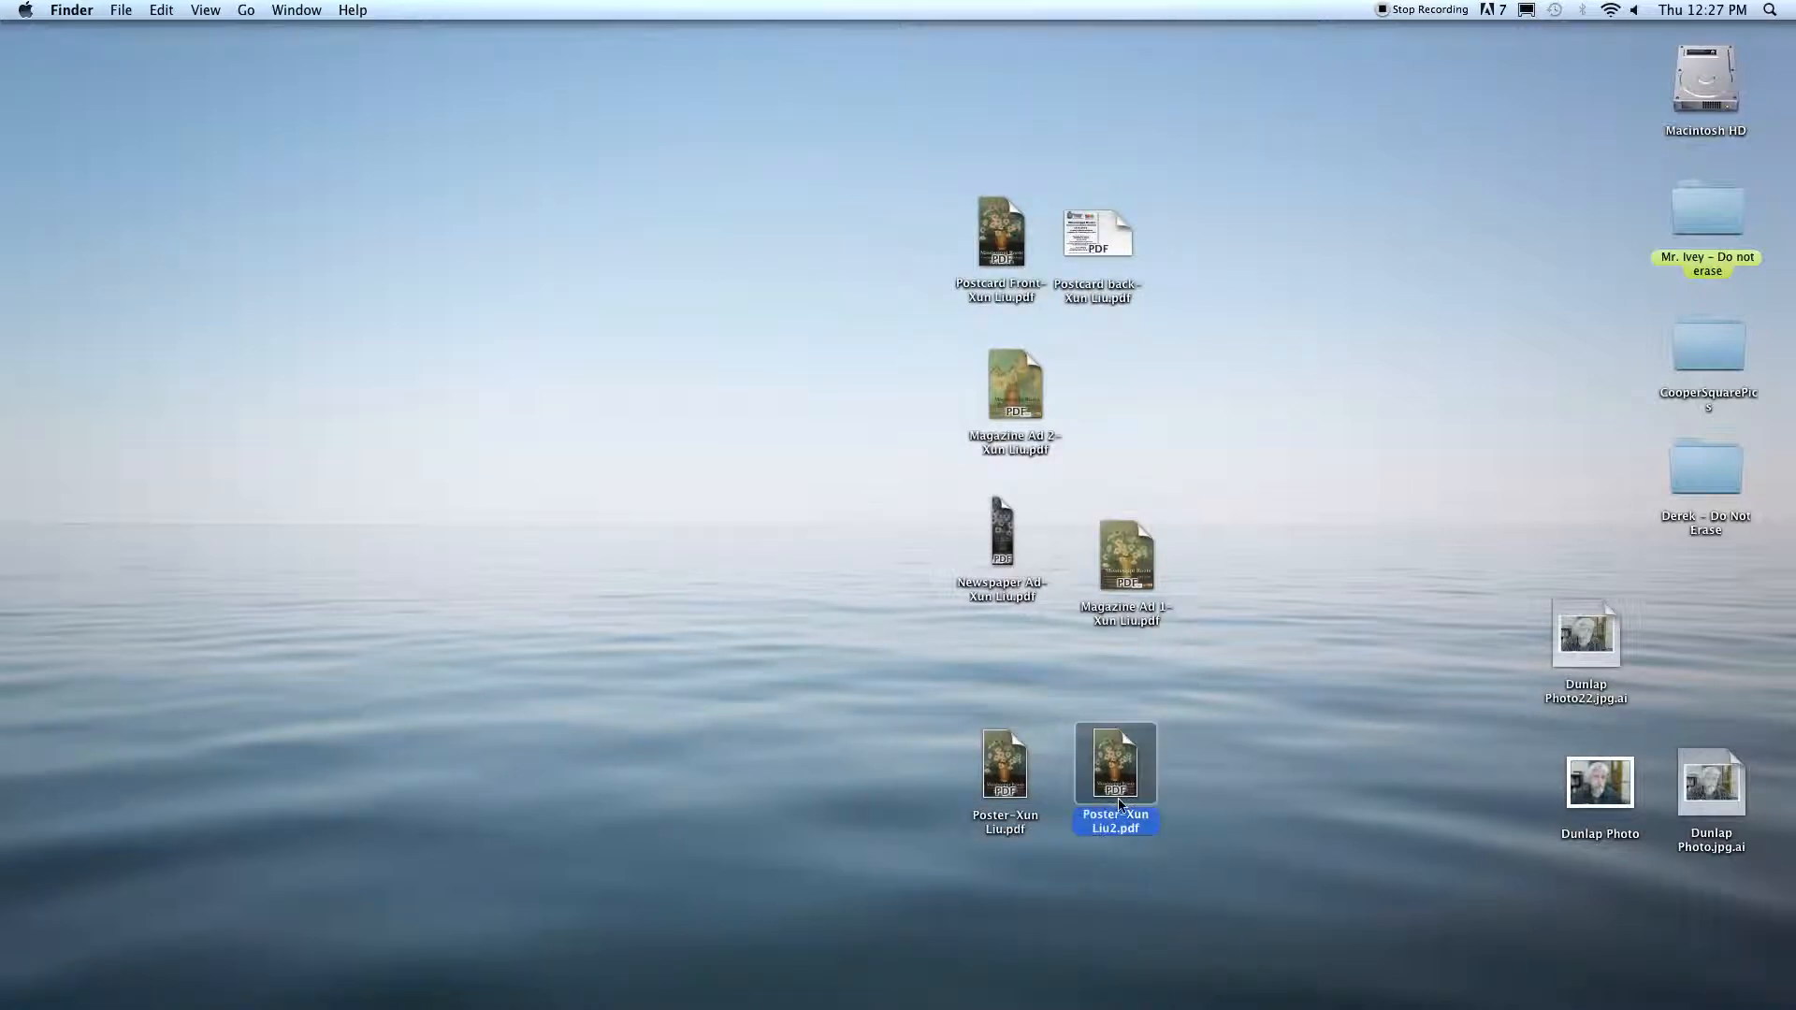
# Step: Compare the file sizes of the reduced and original poster PDFs in their info windows, and close both windows
pyautogui.press('super+i')
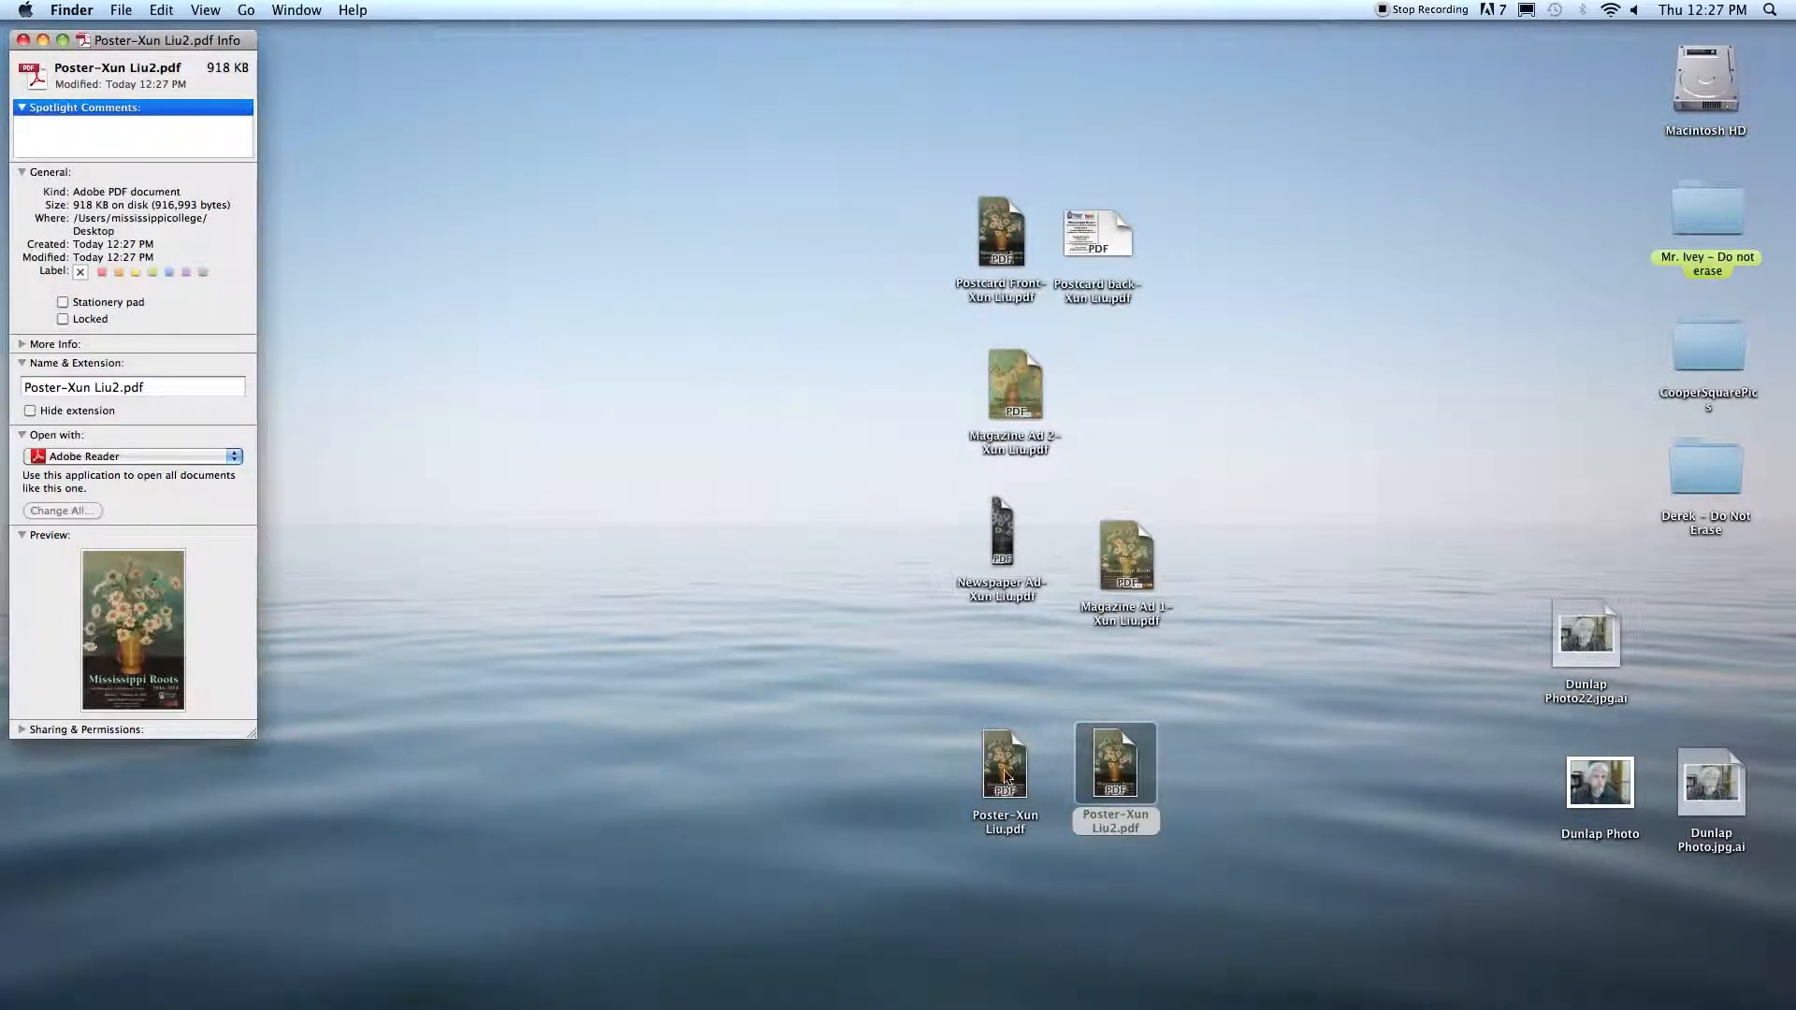
pyautogui.click(1005, 776)
pyautogui.press('super+i')
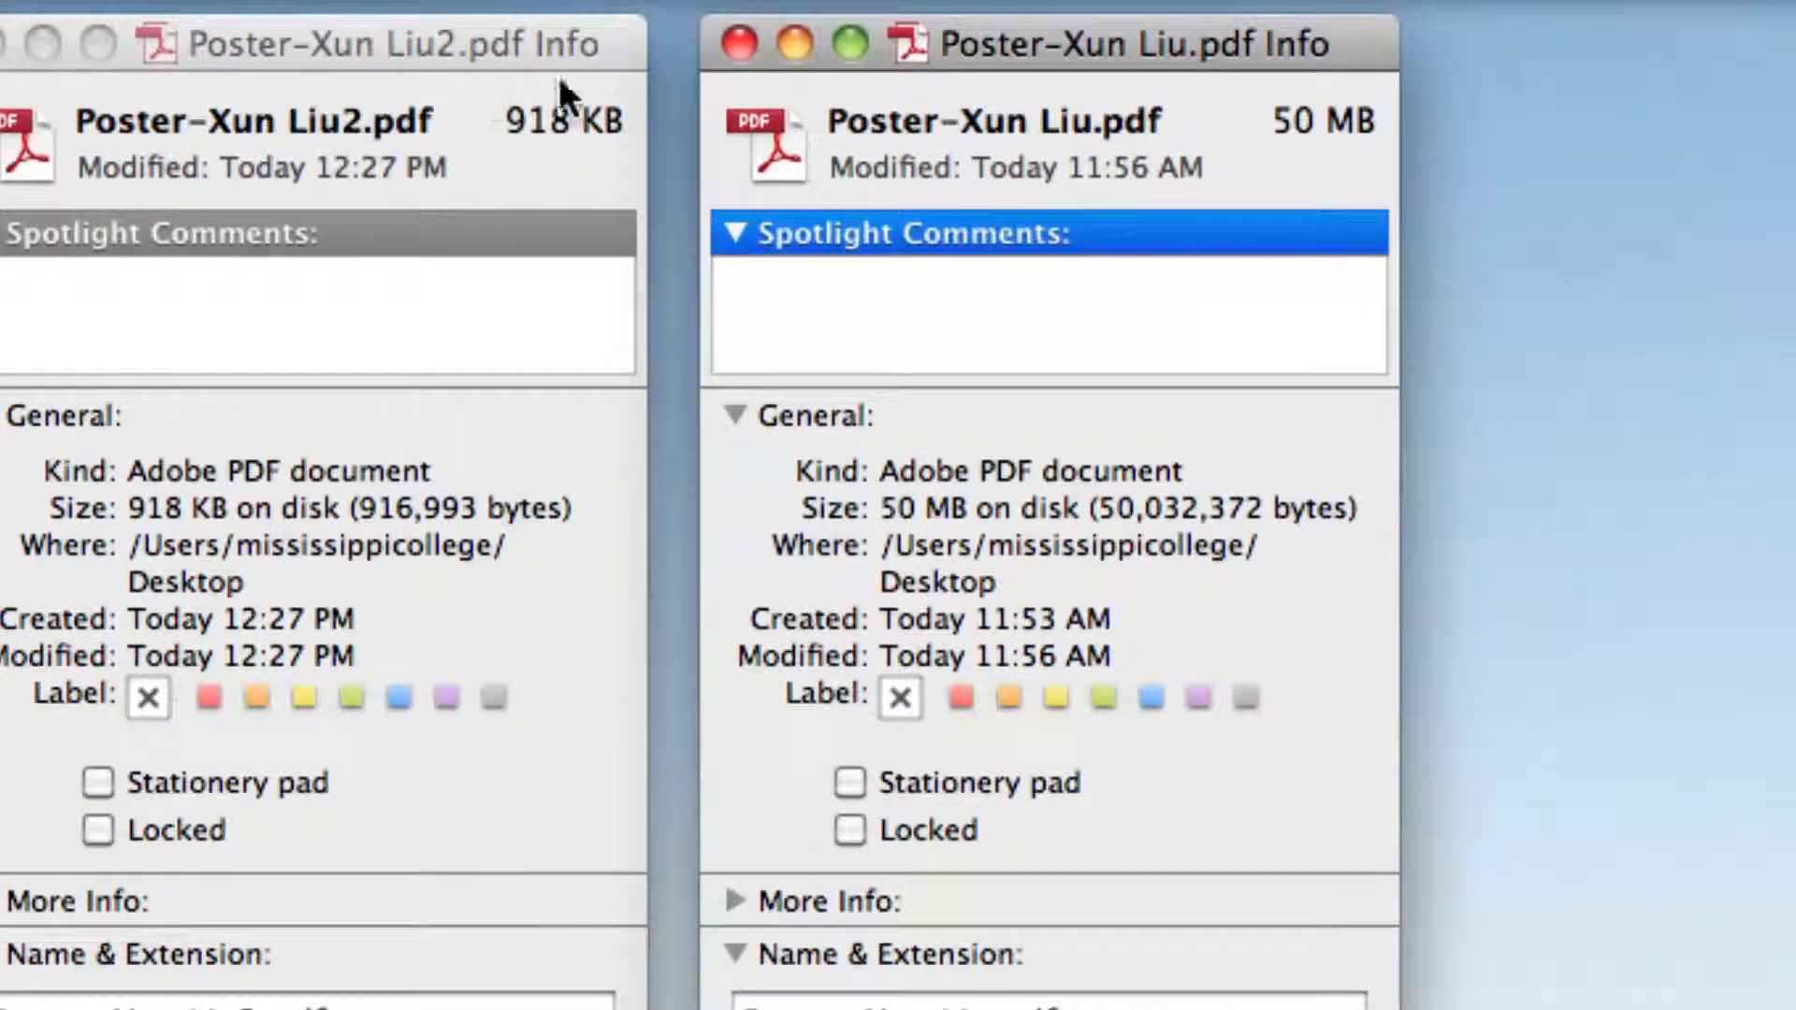
pyautogui.moveTo(522, 127); pyautogui.dragTo(627, 123)
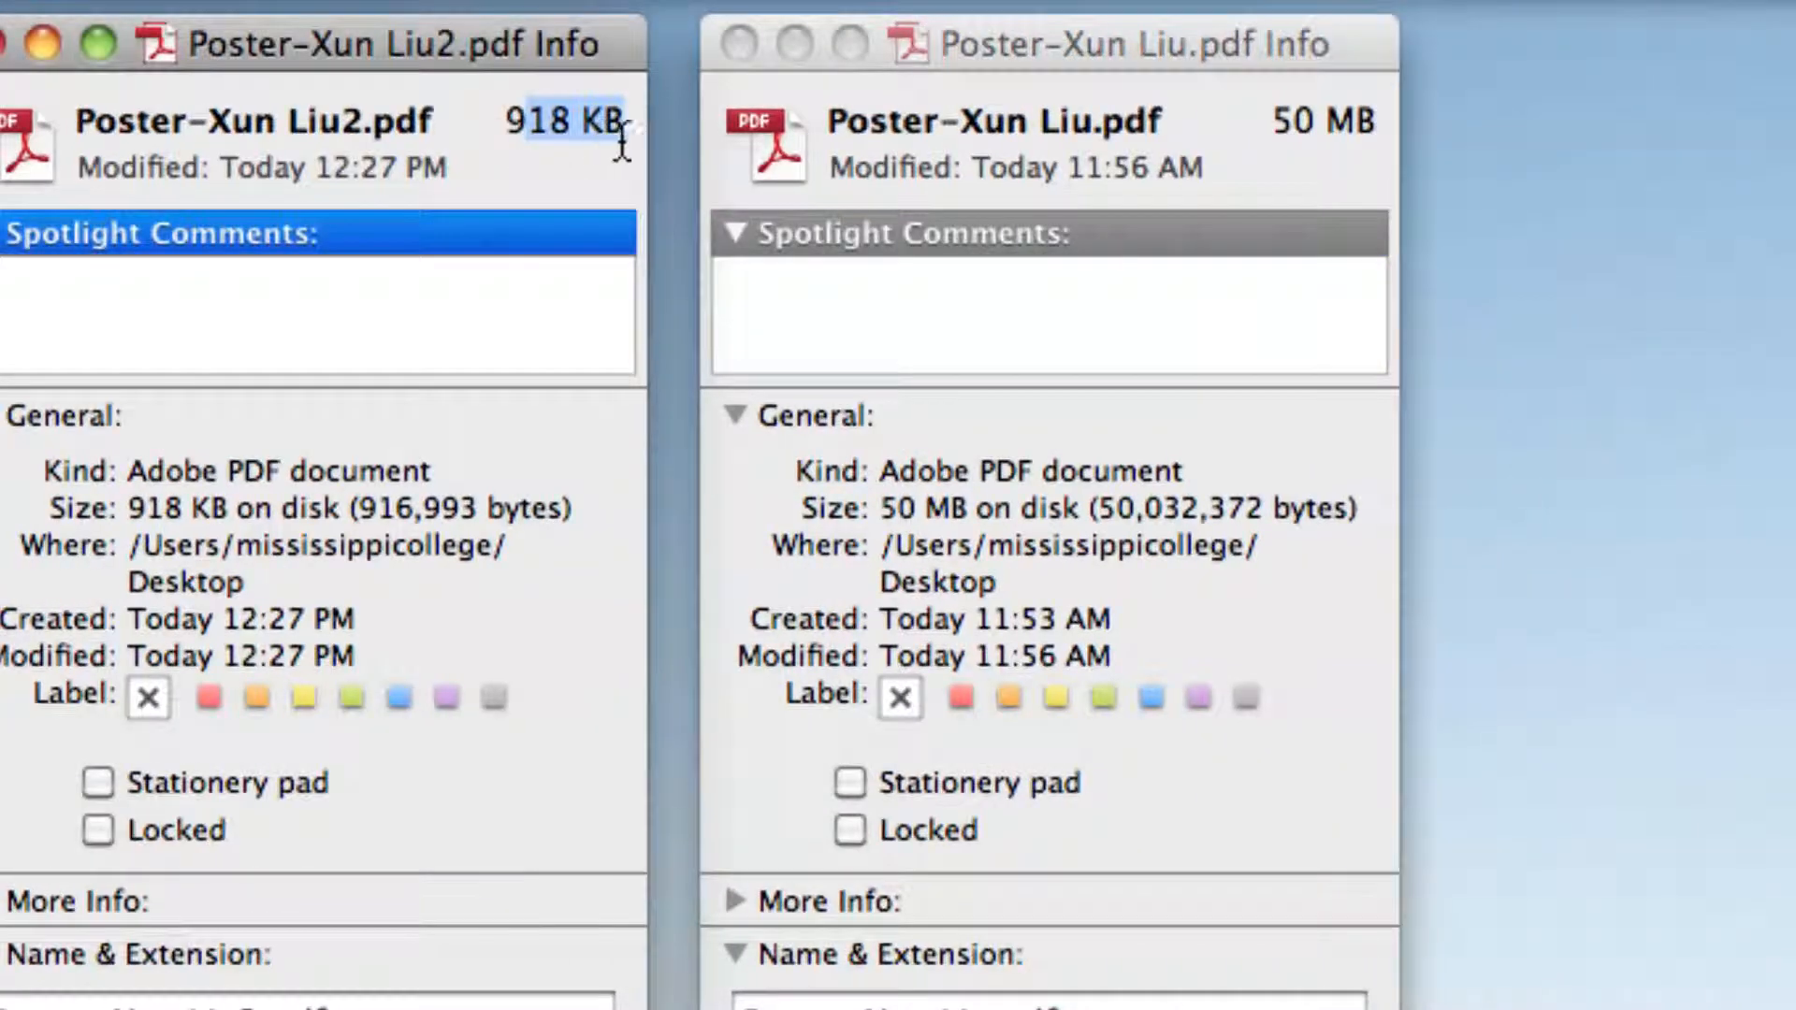
pyautogui.click(1255, 131)
pyautogui.moveTo(1273, 119); pyautogui.dragTo(1375, 120)
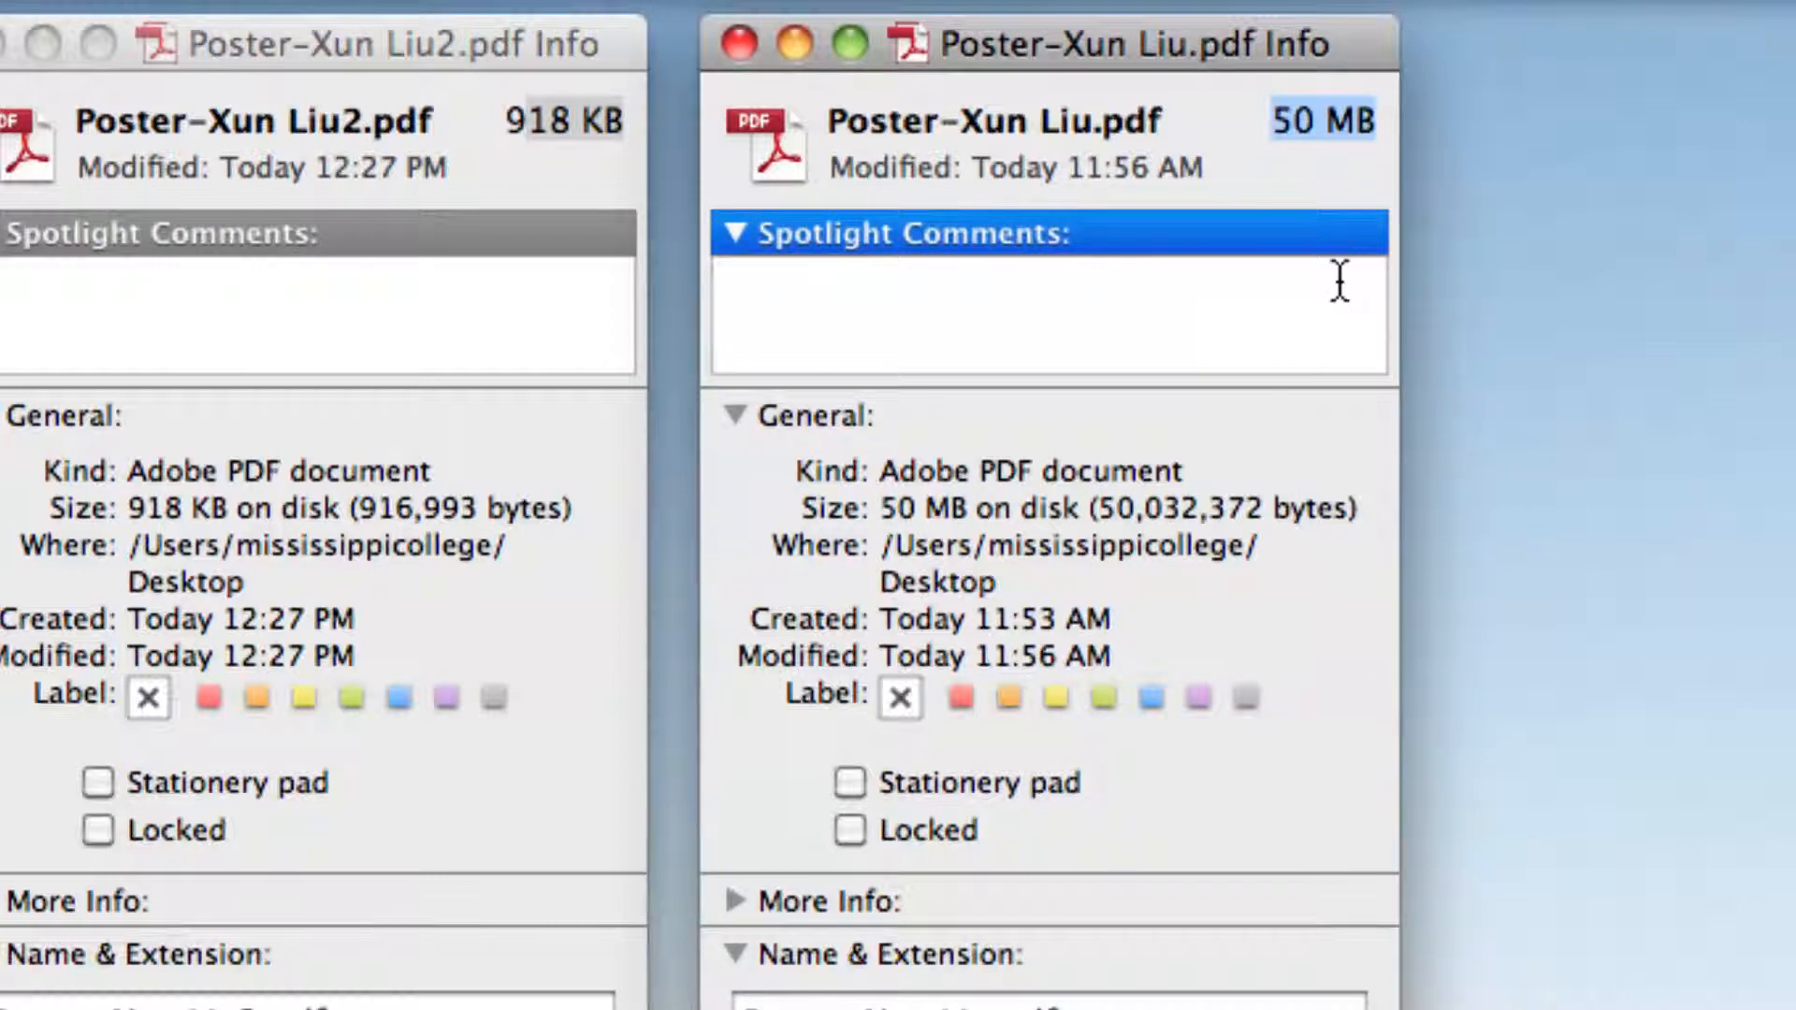
pyautogui.click(1337, 278)
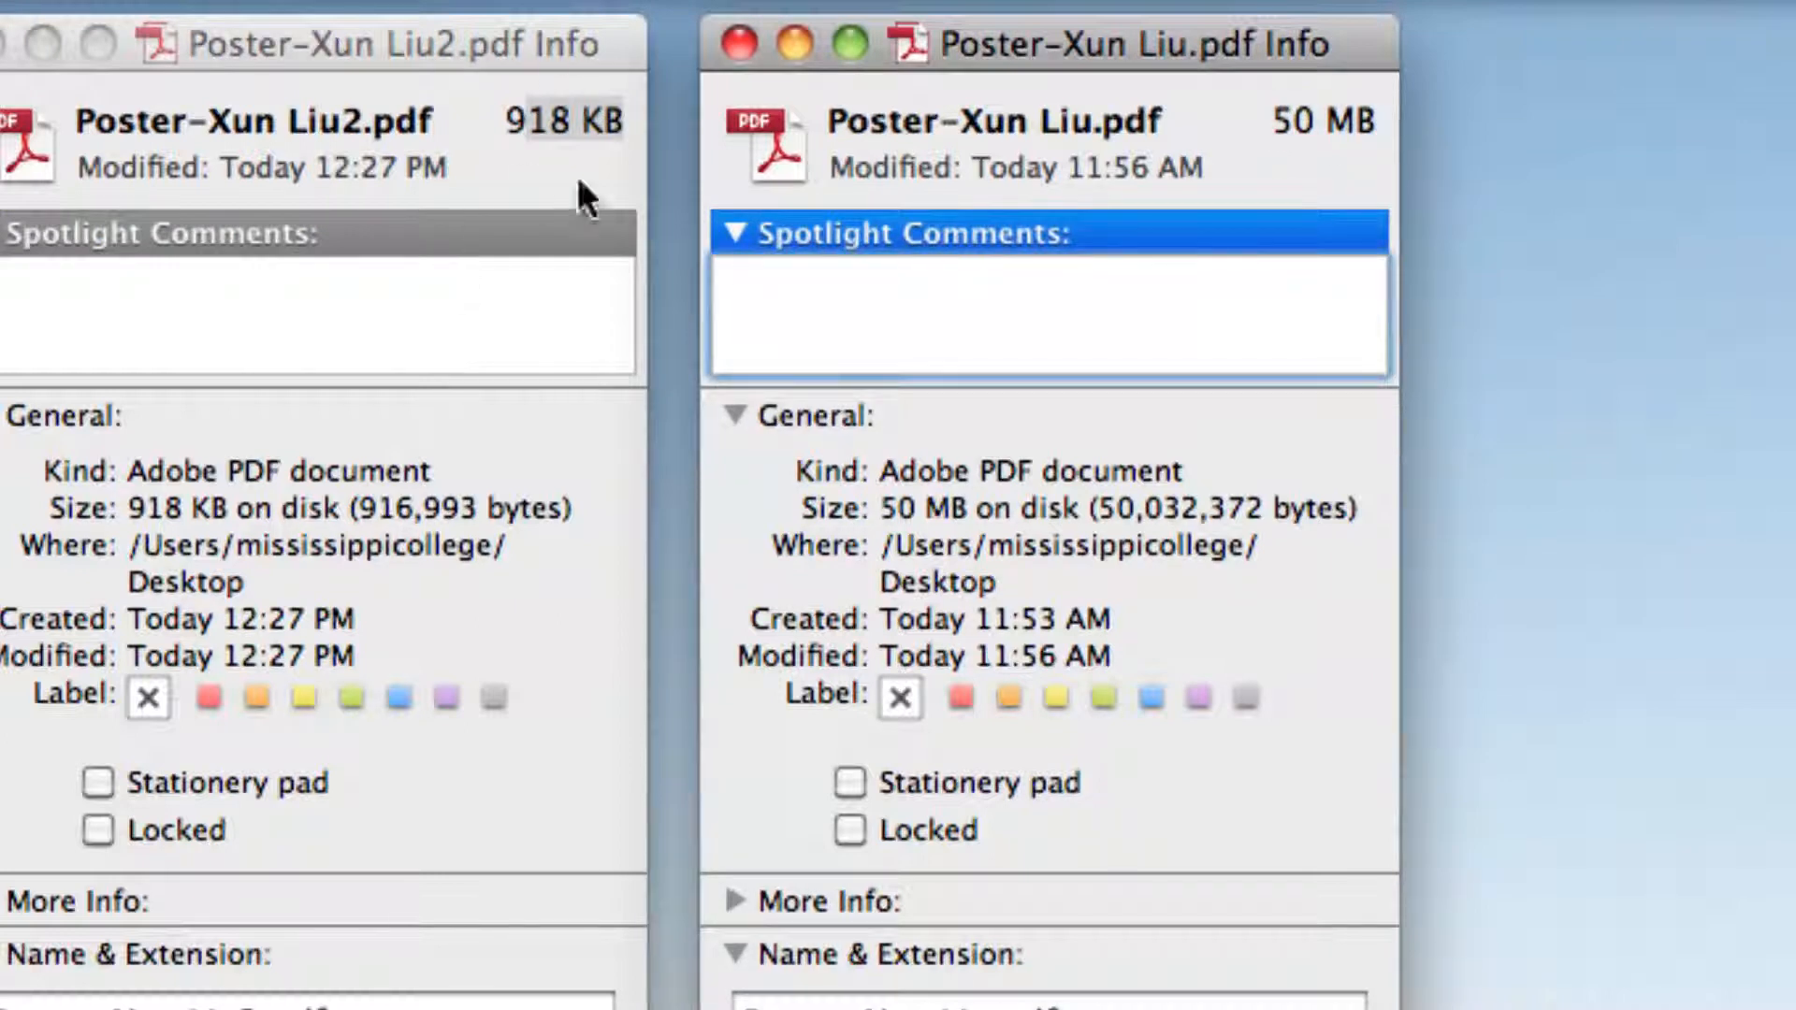
pyautogui.click(613, 161)
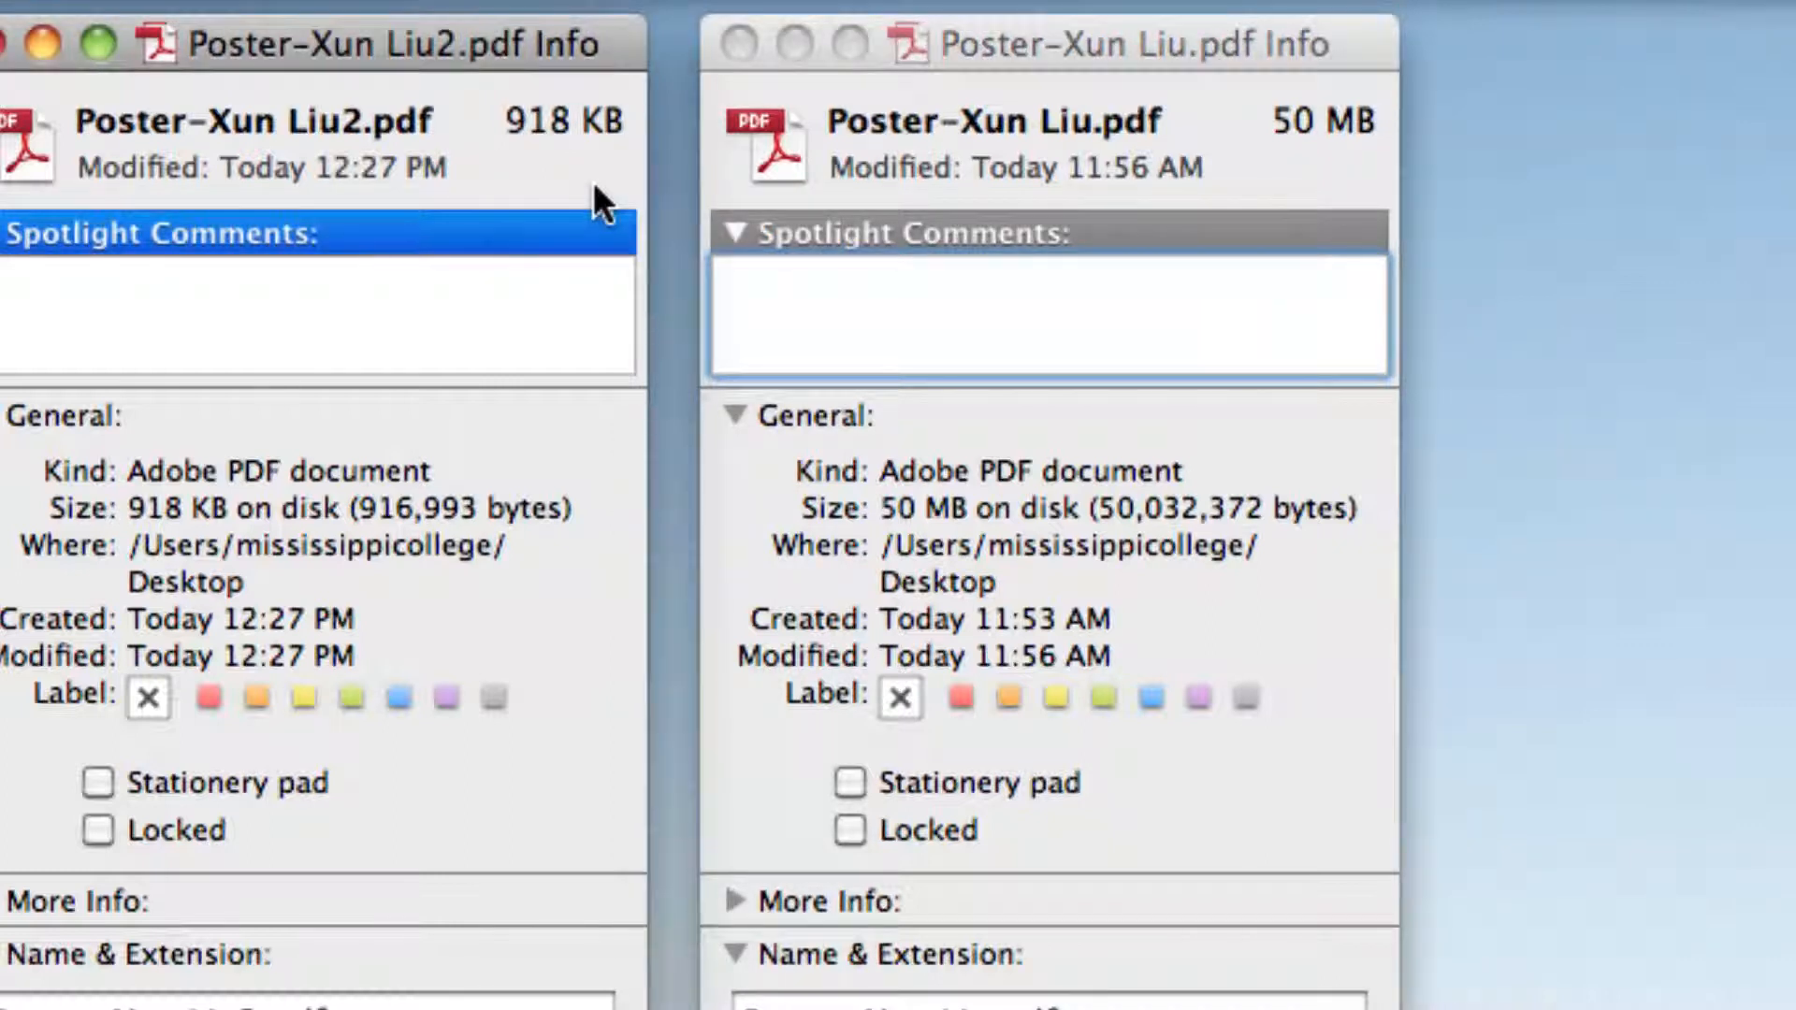
pyautogui.moveTo(503, 120); pyautogui.dragTo(625, 121)
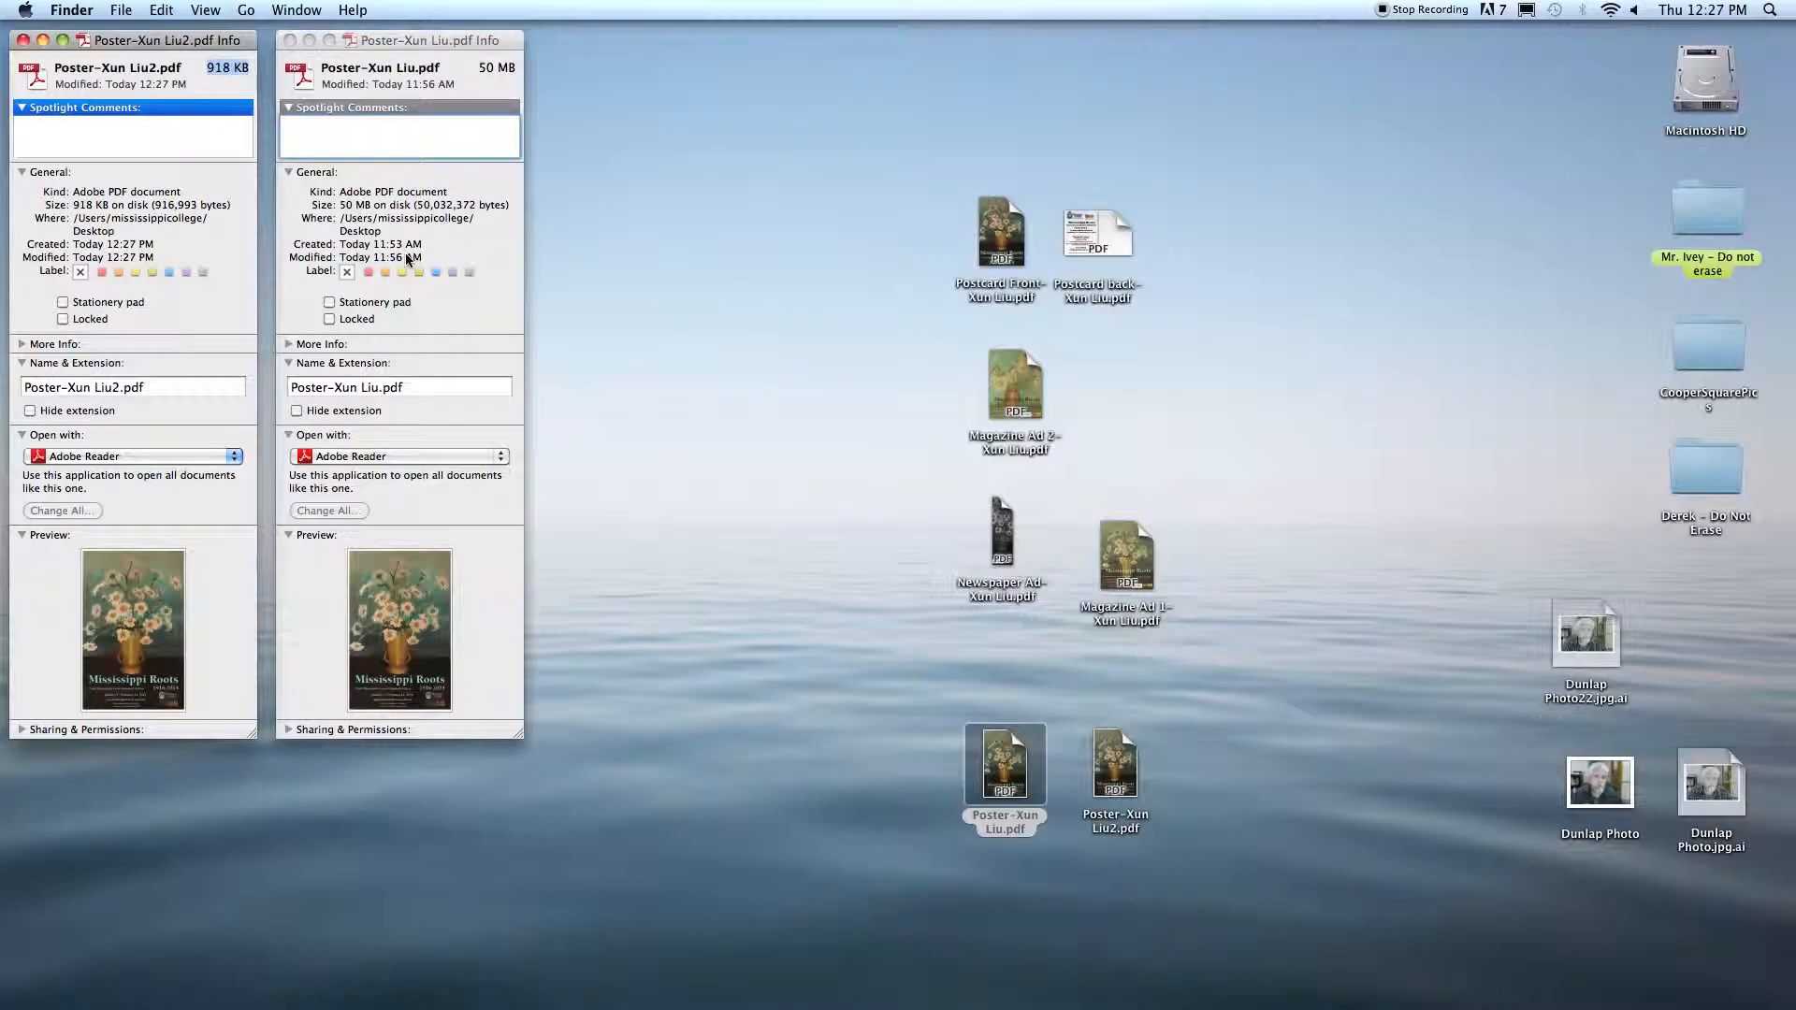
pyautogui.press('super+w')
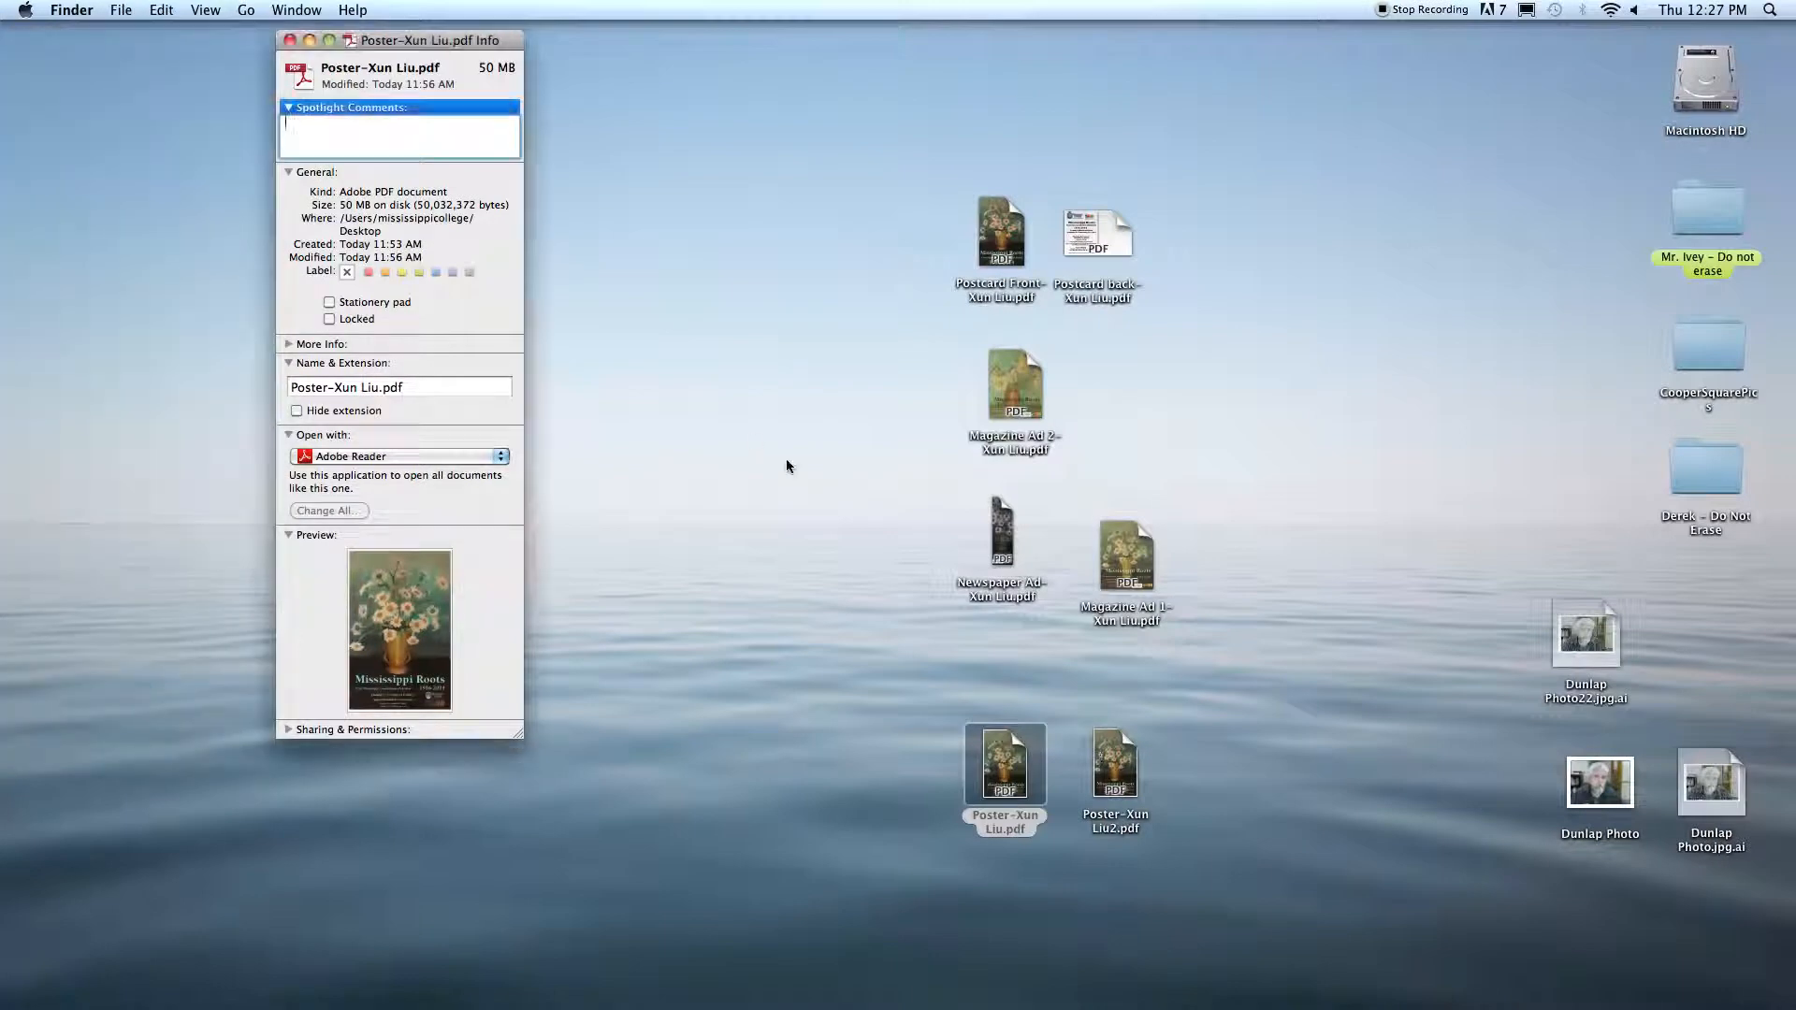
pyautogui.press('super+w')
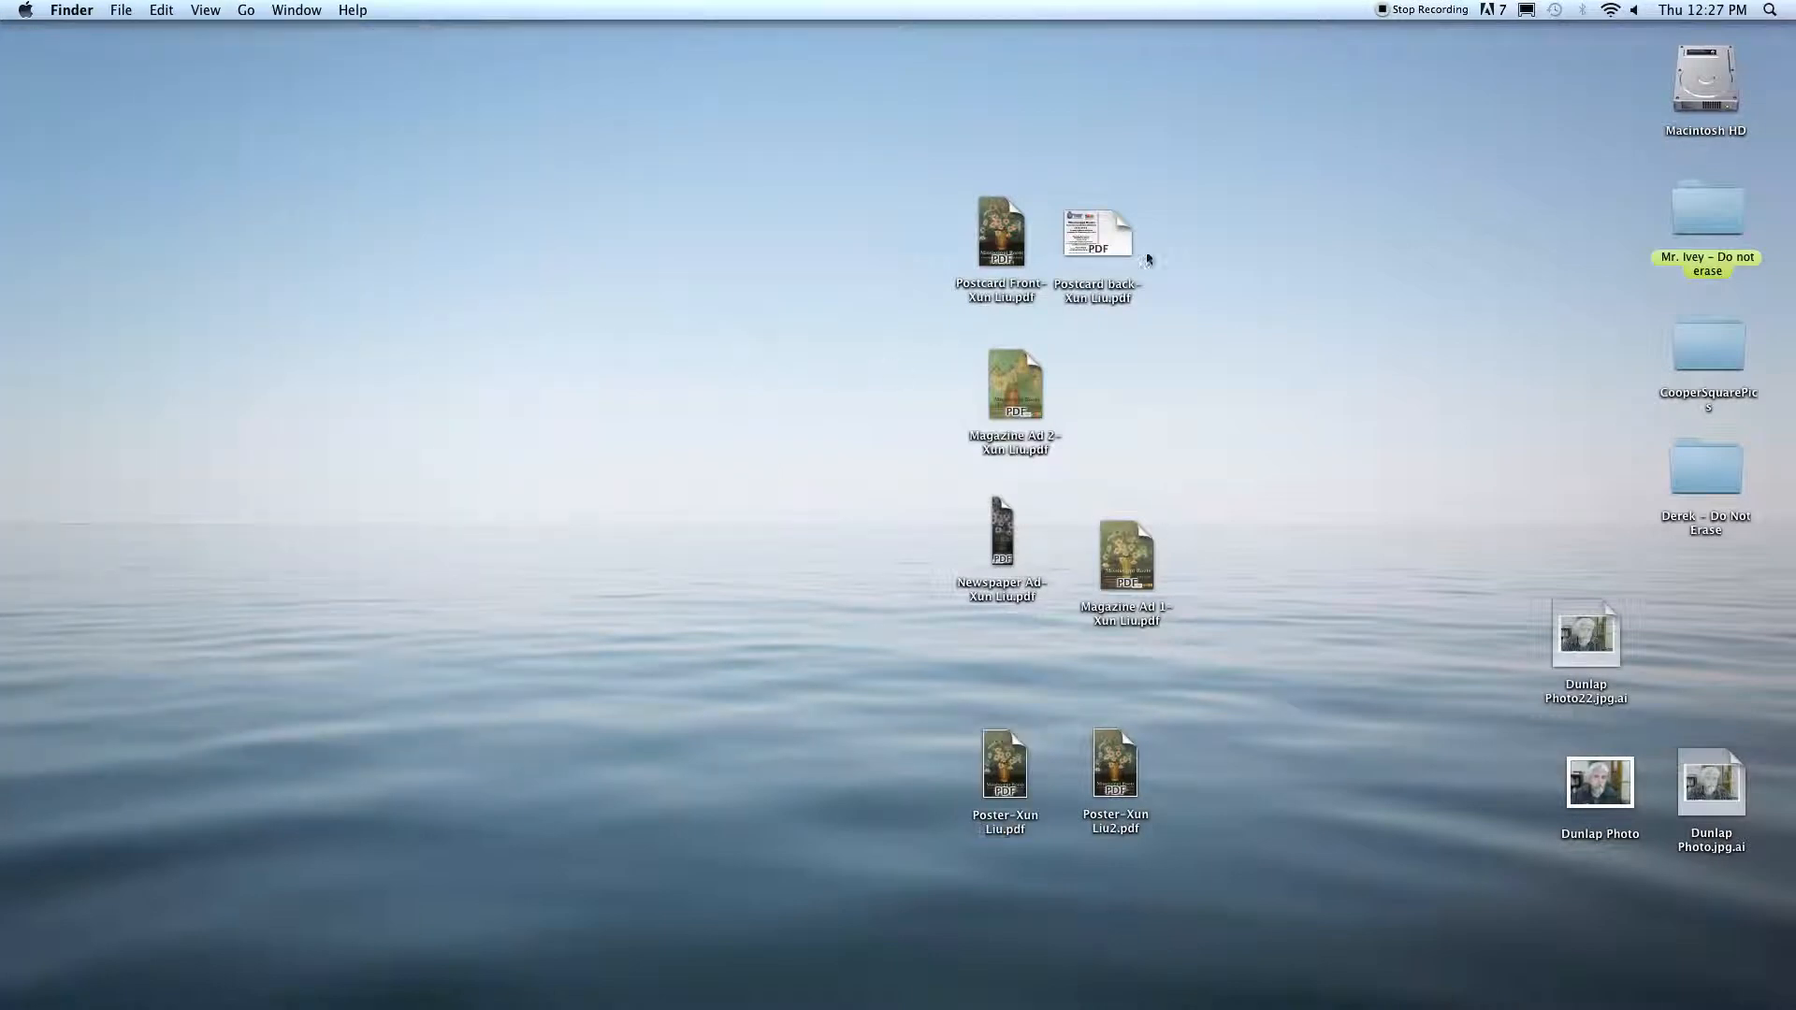
# Step: Switch to Acrobat Pro and start combining files into a single PDF
pyautogui.moveTo(888, 1008)
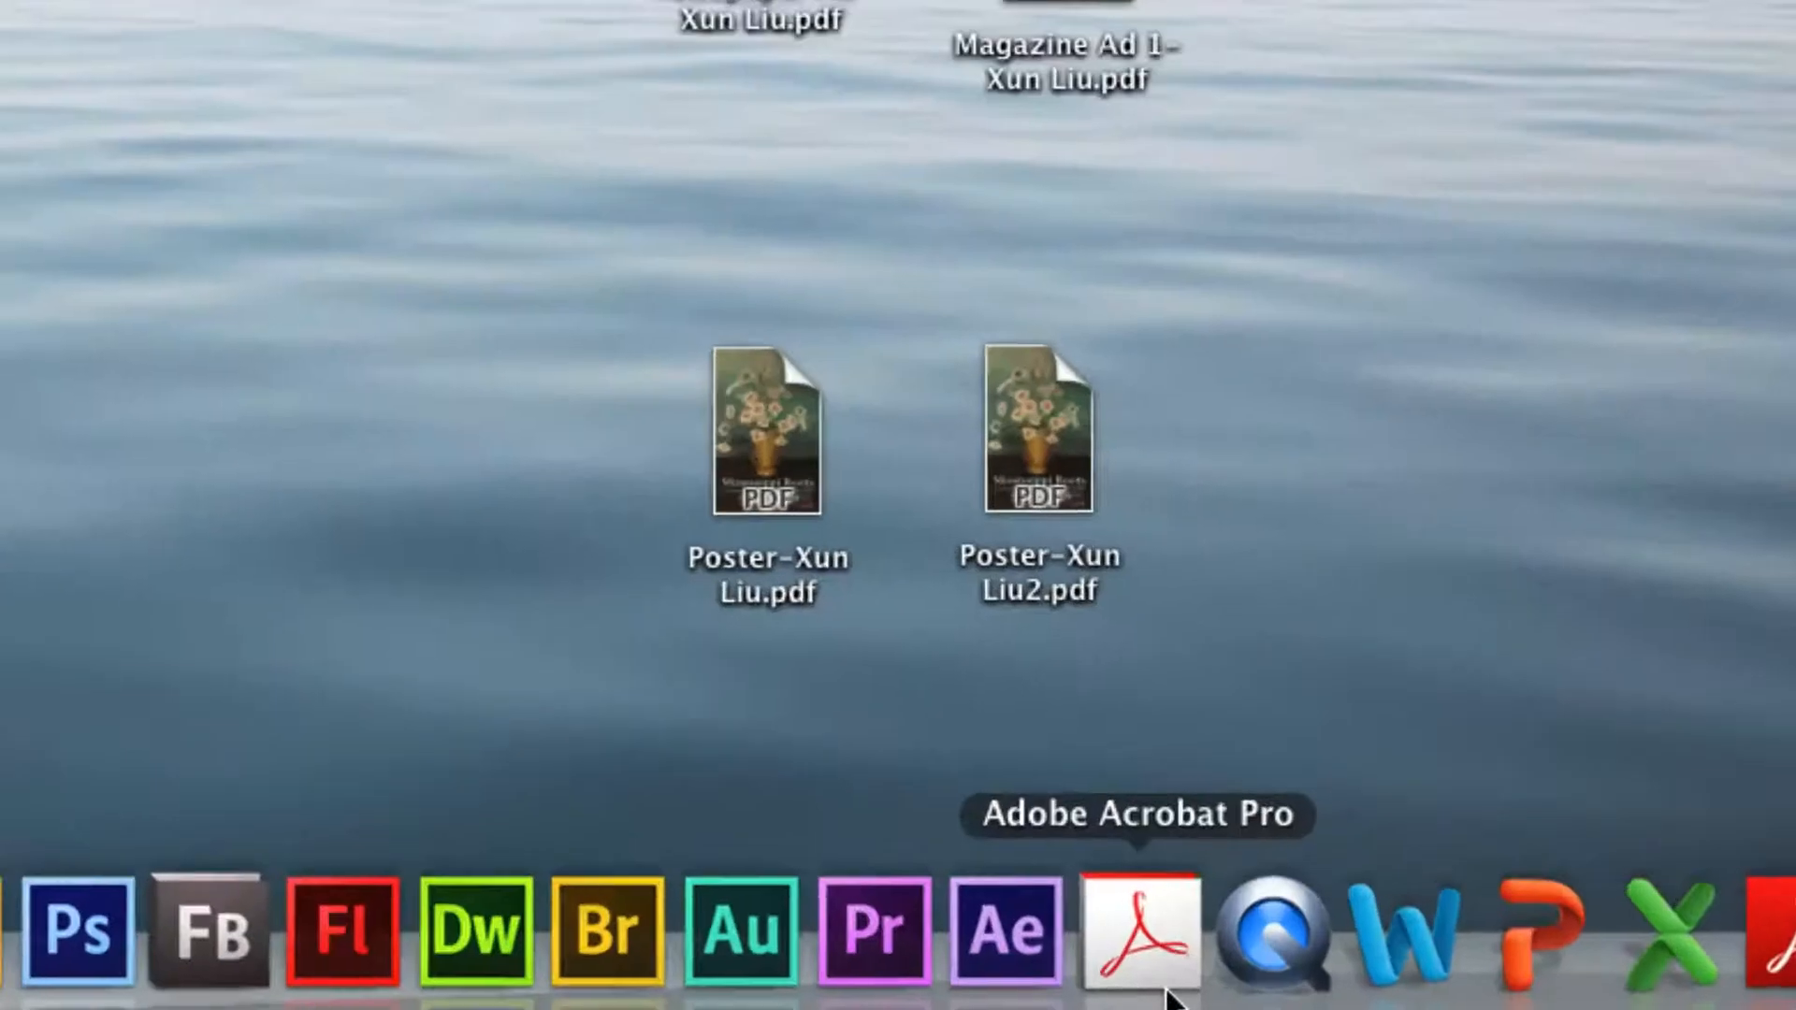
pyautogui.click(1161, 979)
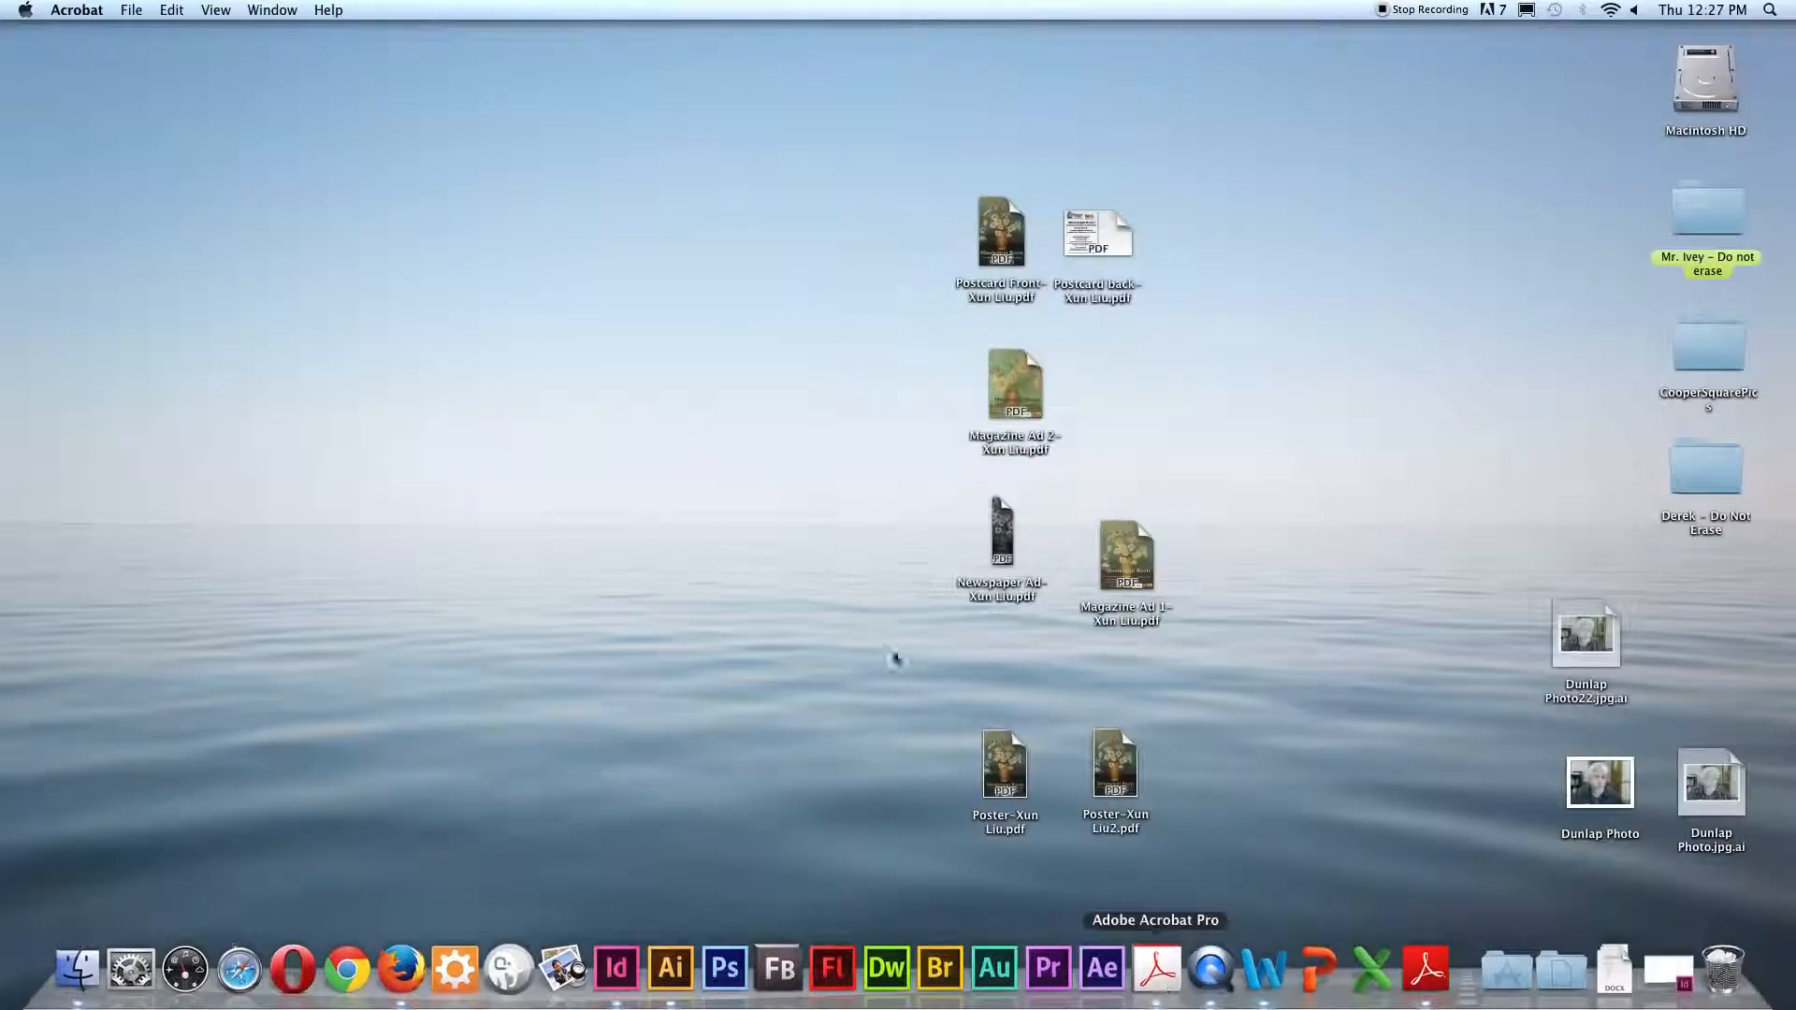
pyautogui.click(132, 12)
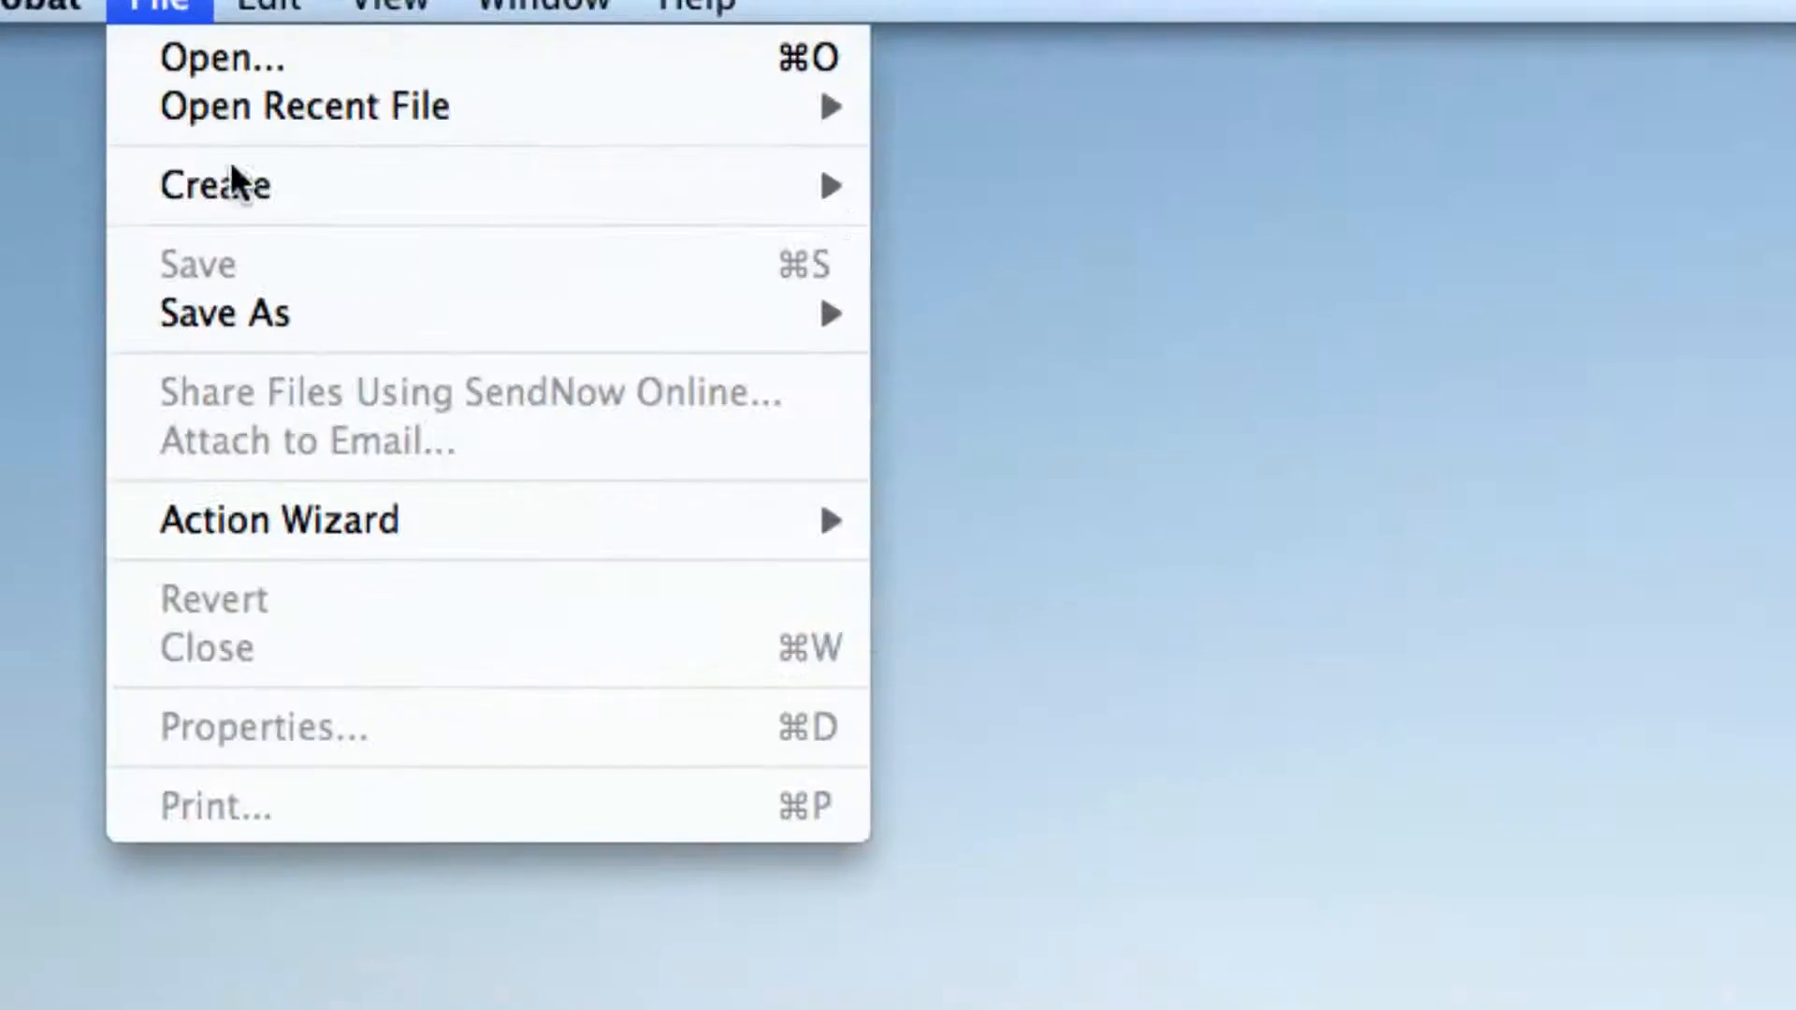
pyautogui.moveTo(184, 112)
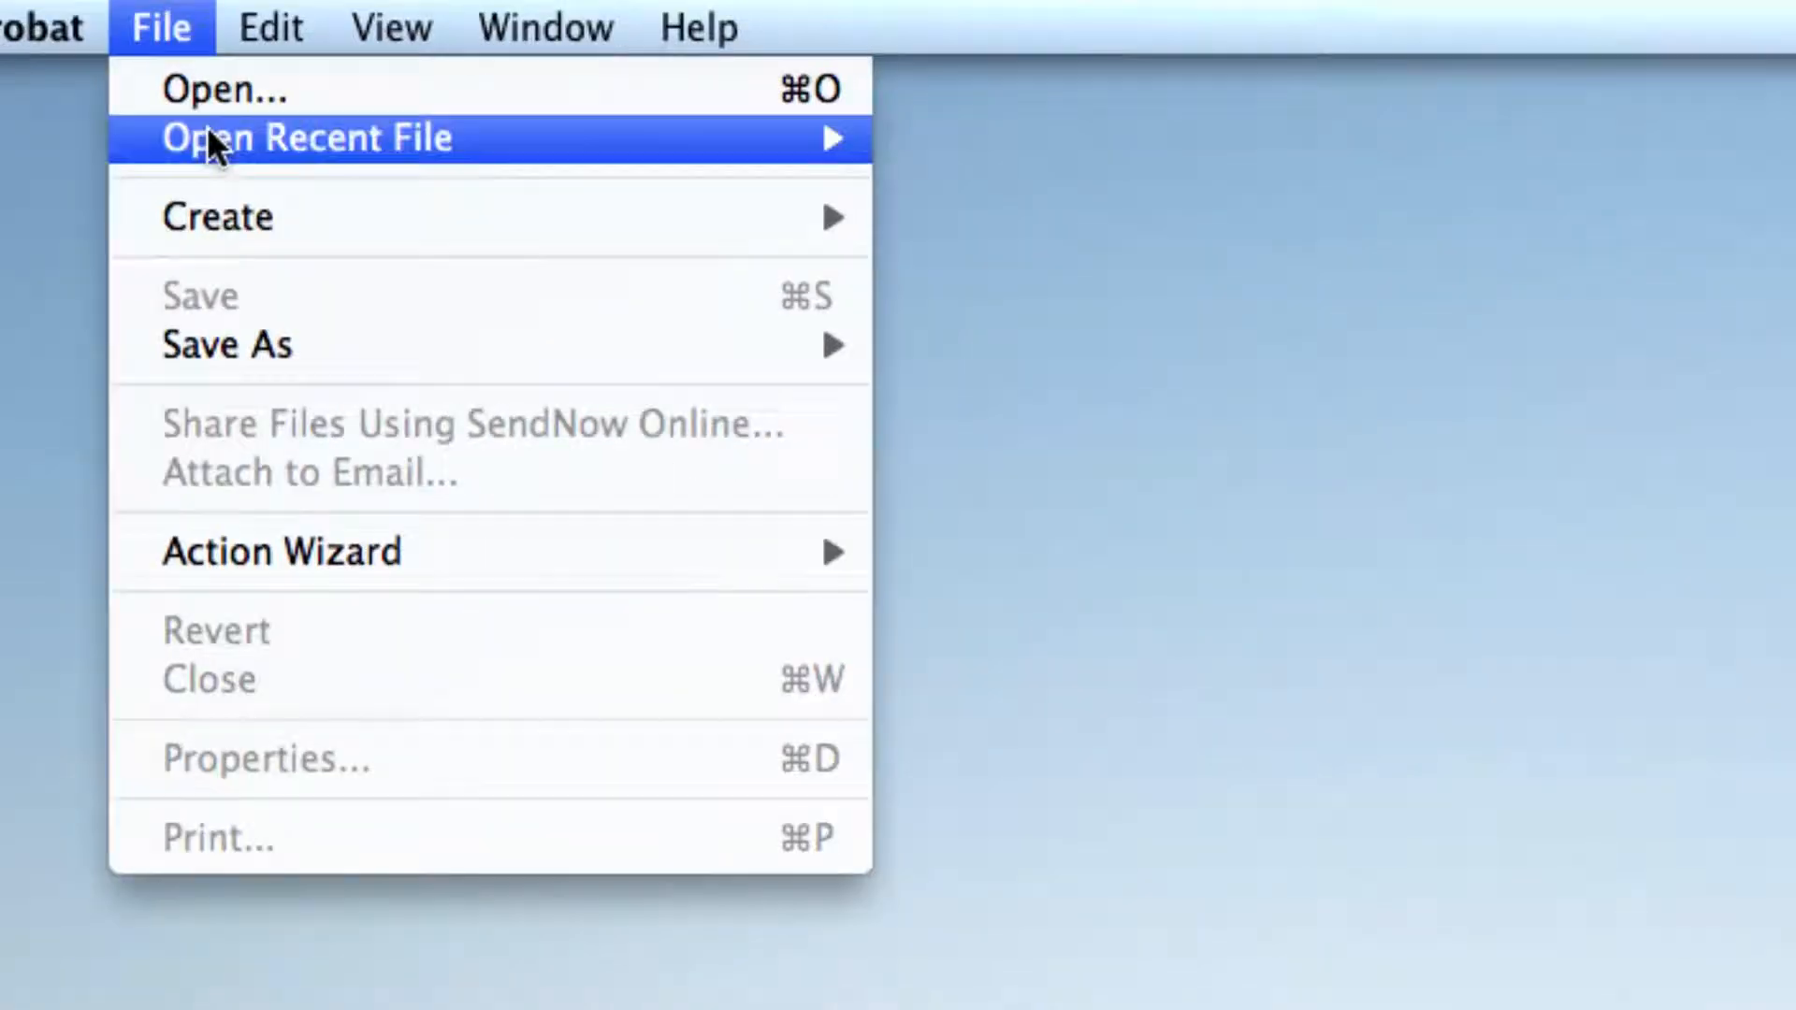
pyautogui.moveTo(715, 117)
pyautogui.moveTo(486, 222)
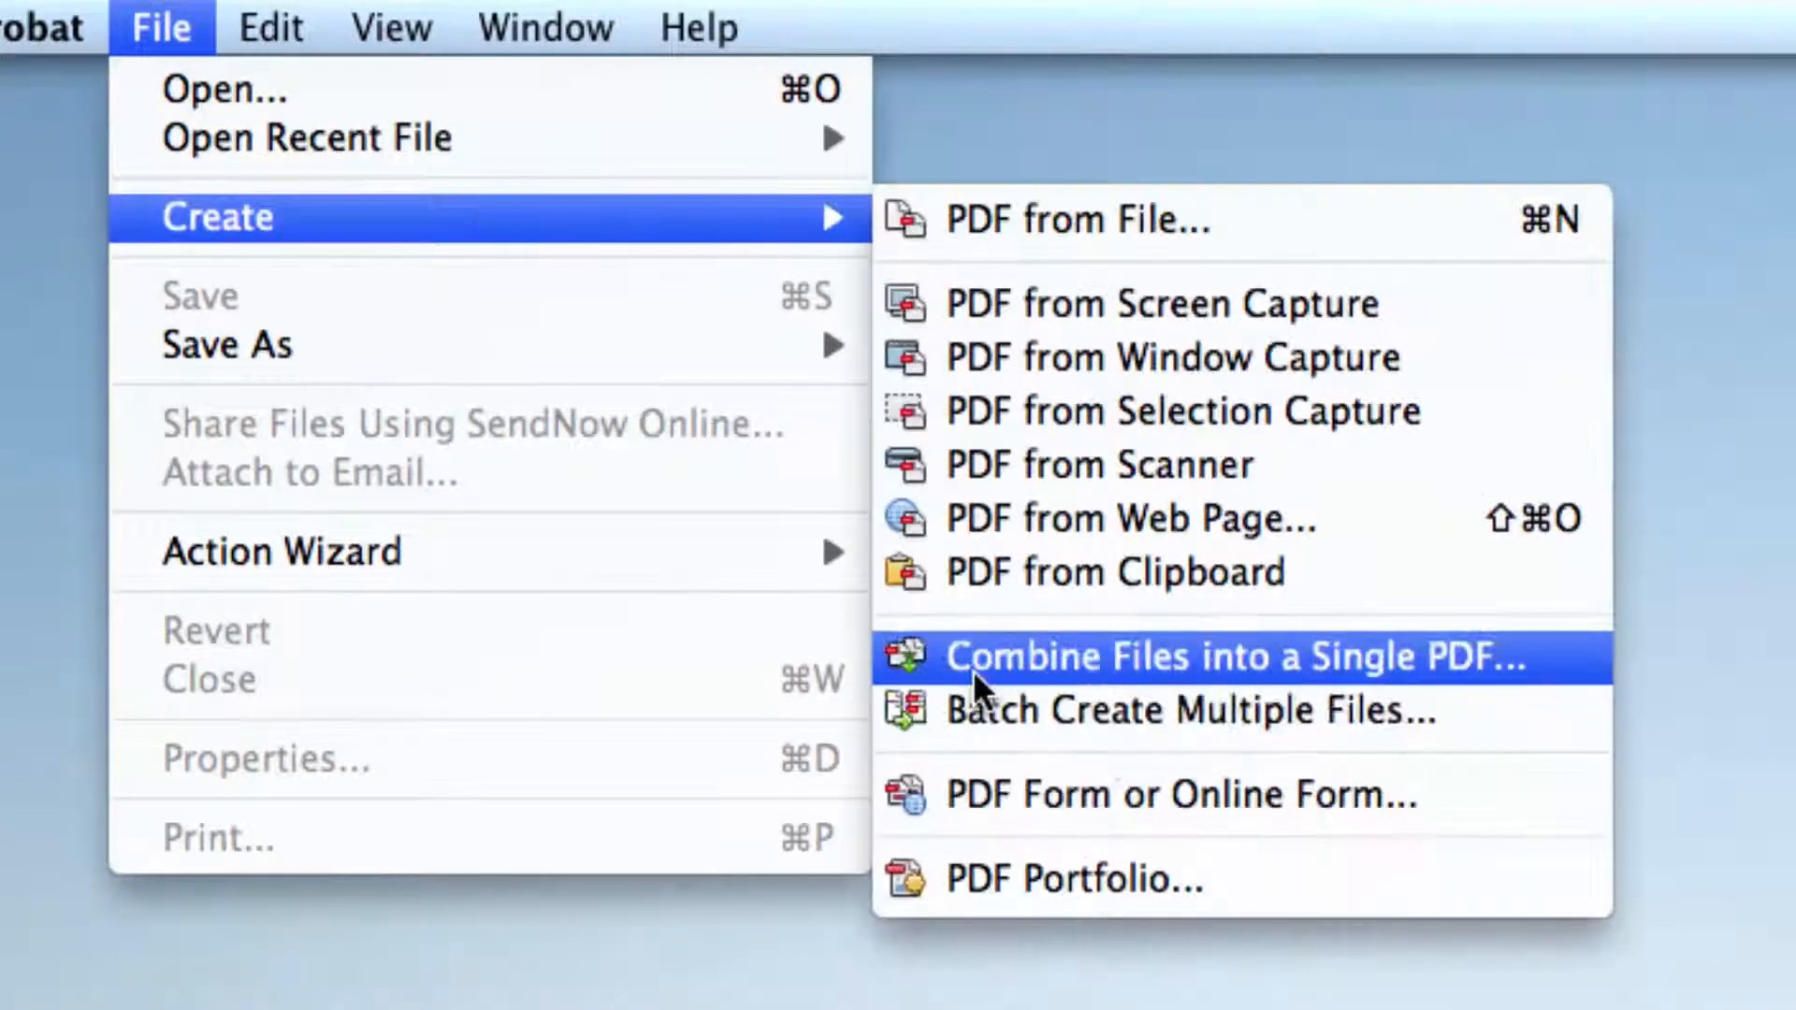
pyautogui.click(1516, 655)
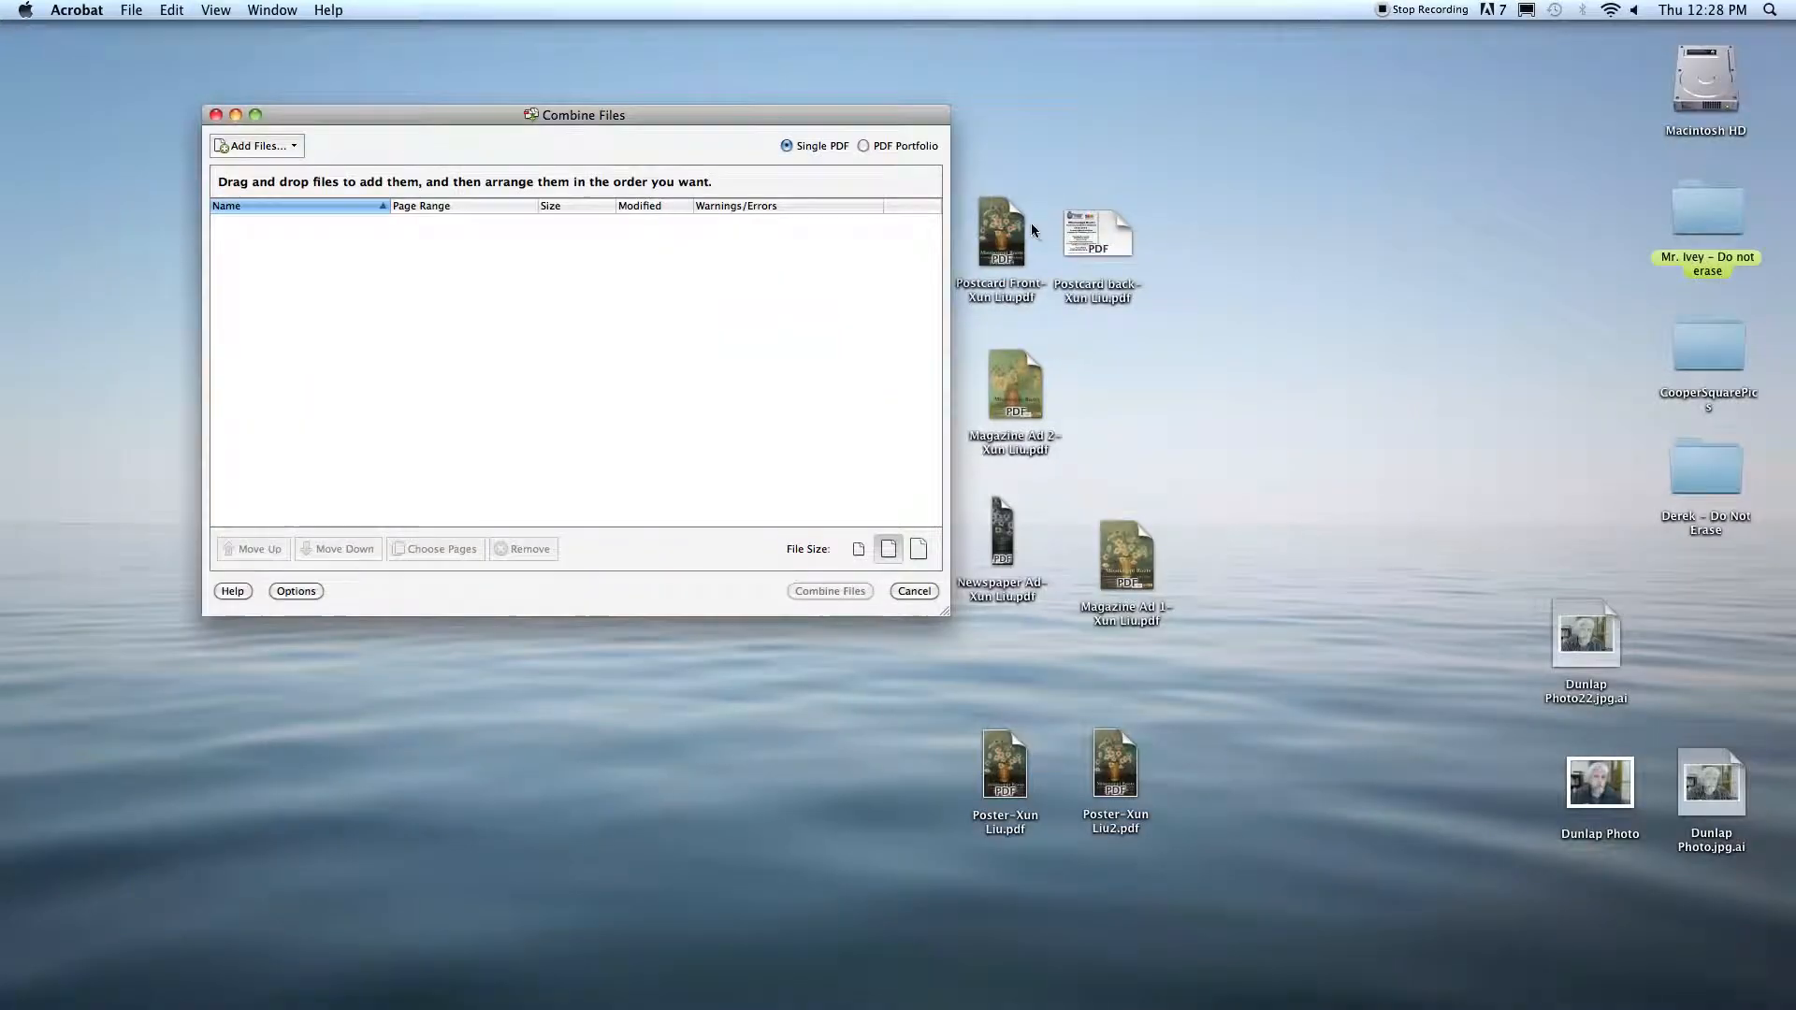
# Step: Preview the postcard front and postcard back PDFs on the desktop
pyautogui.click(1012, 230)
pyautogui.press('space')
pyautogui.press('space')
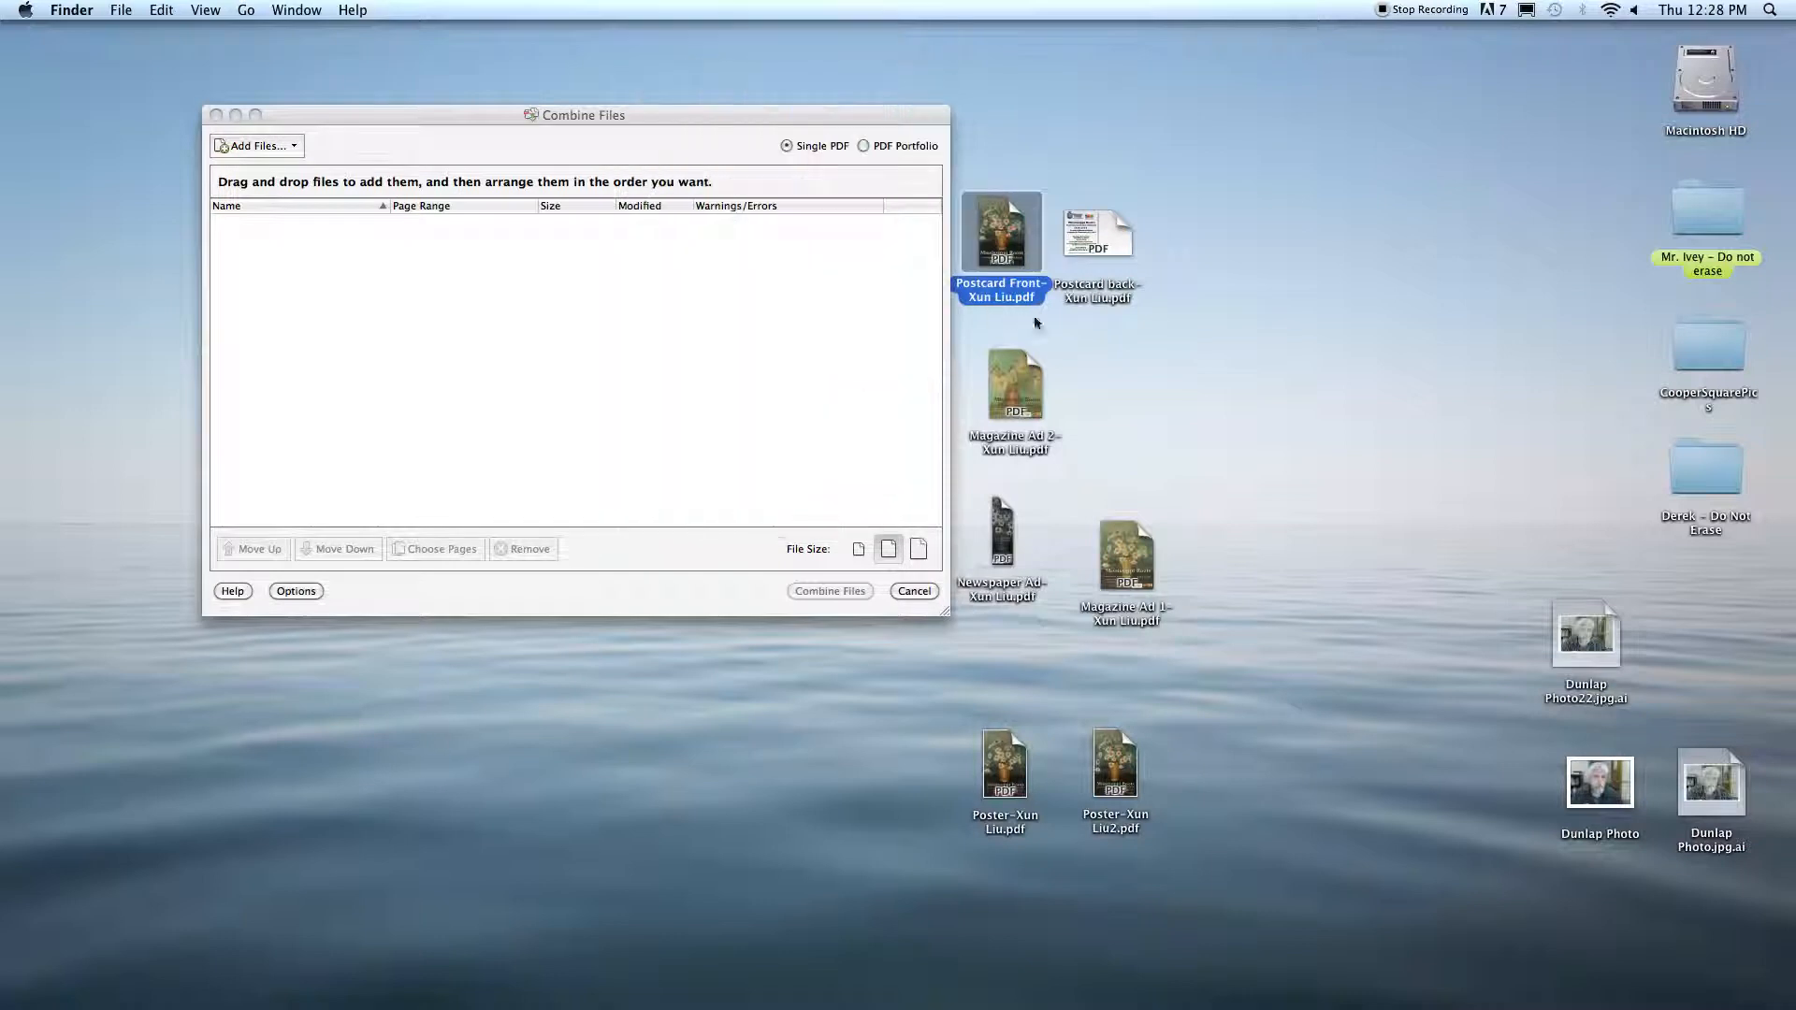
pyautogui.click(1094, 235)
pyautogui.press('space')
pyautogui.press('space')
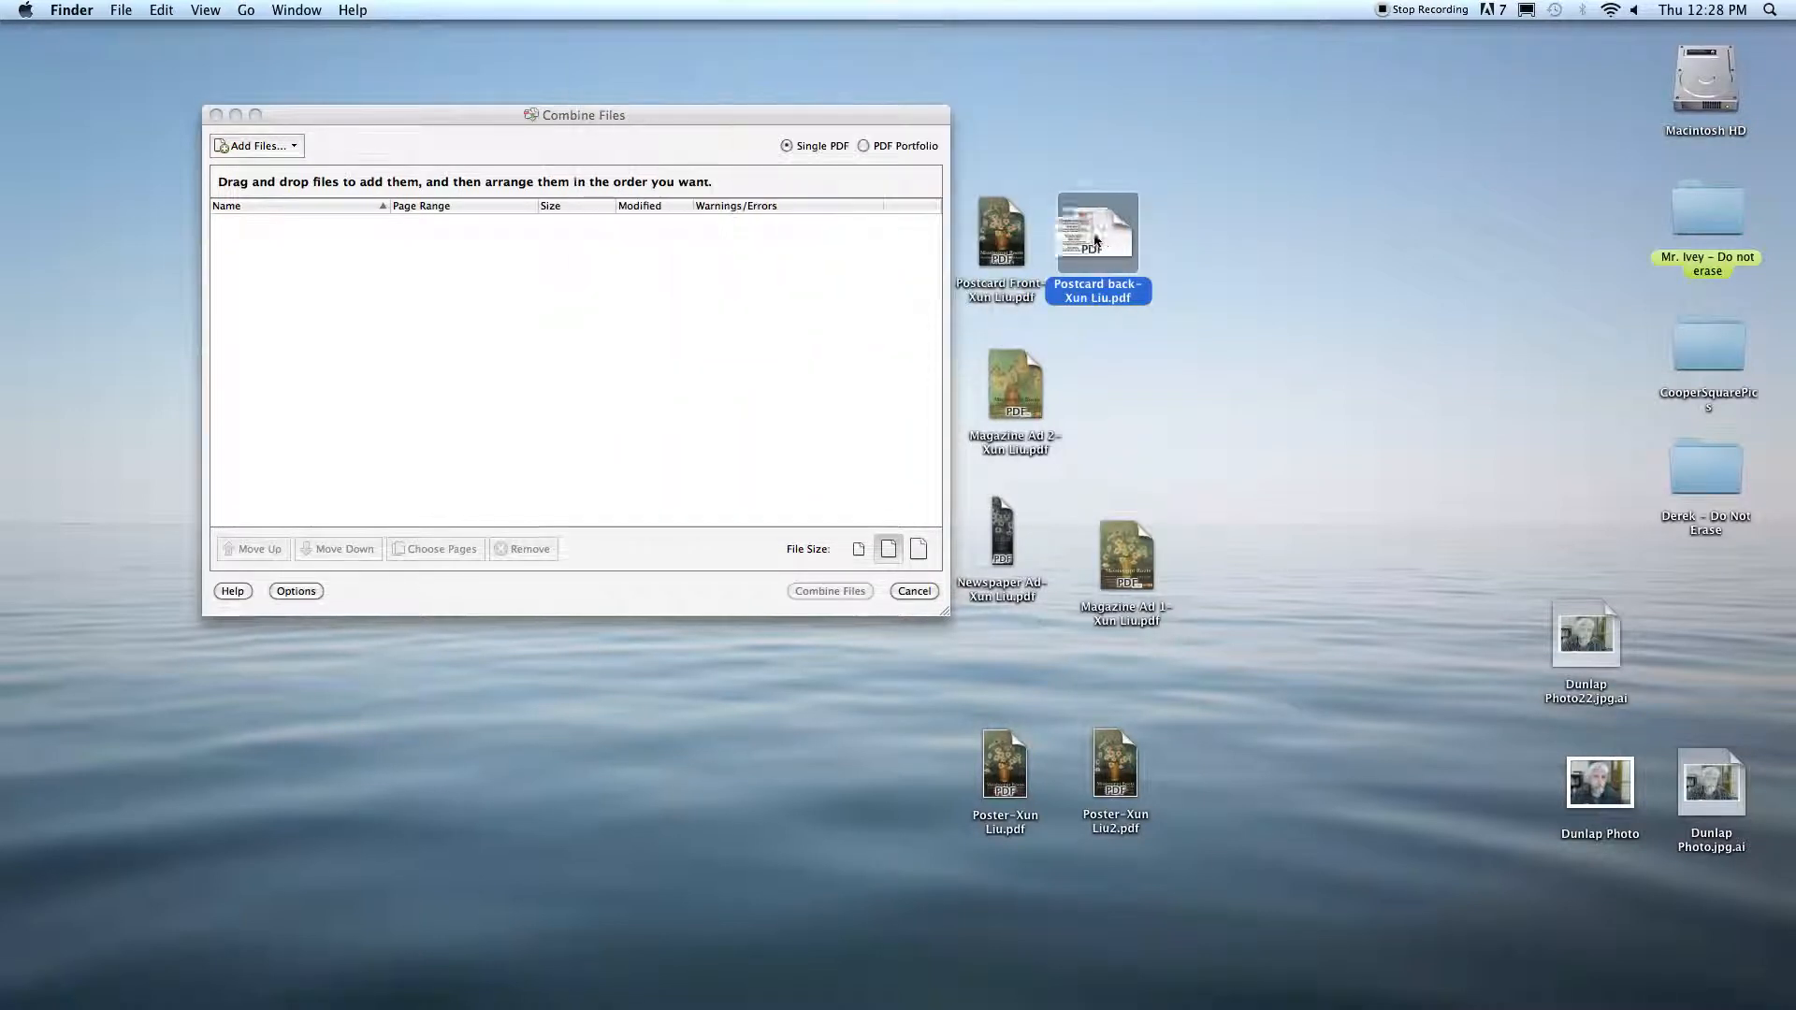
# Step: Add the postcard front and back PDFs from the desktop to the file list and combine them
pyautogui.moveTo(1095, 240); pyautogui.dragTo(1184, 239)
pyautogui.moveTo(987, 145); pyautogui.dragTo(573, 353)
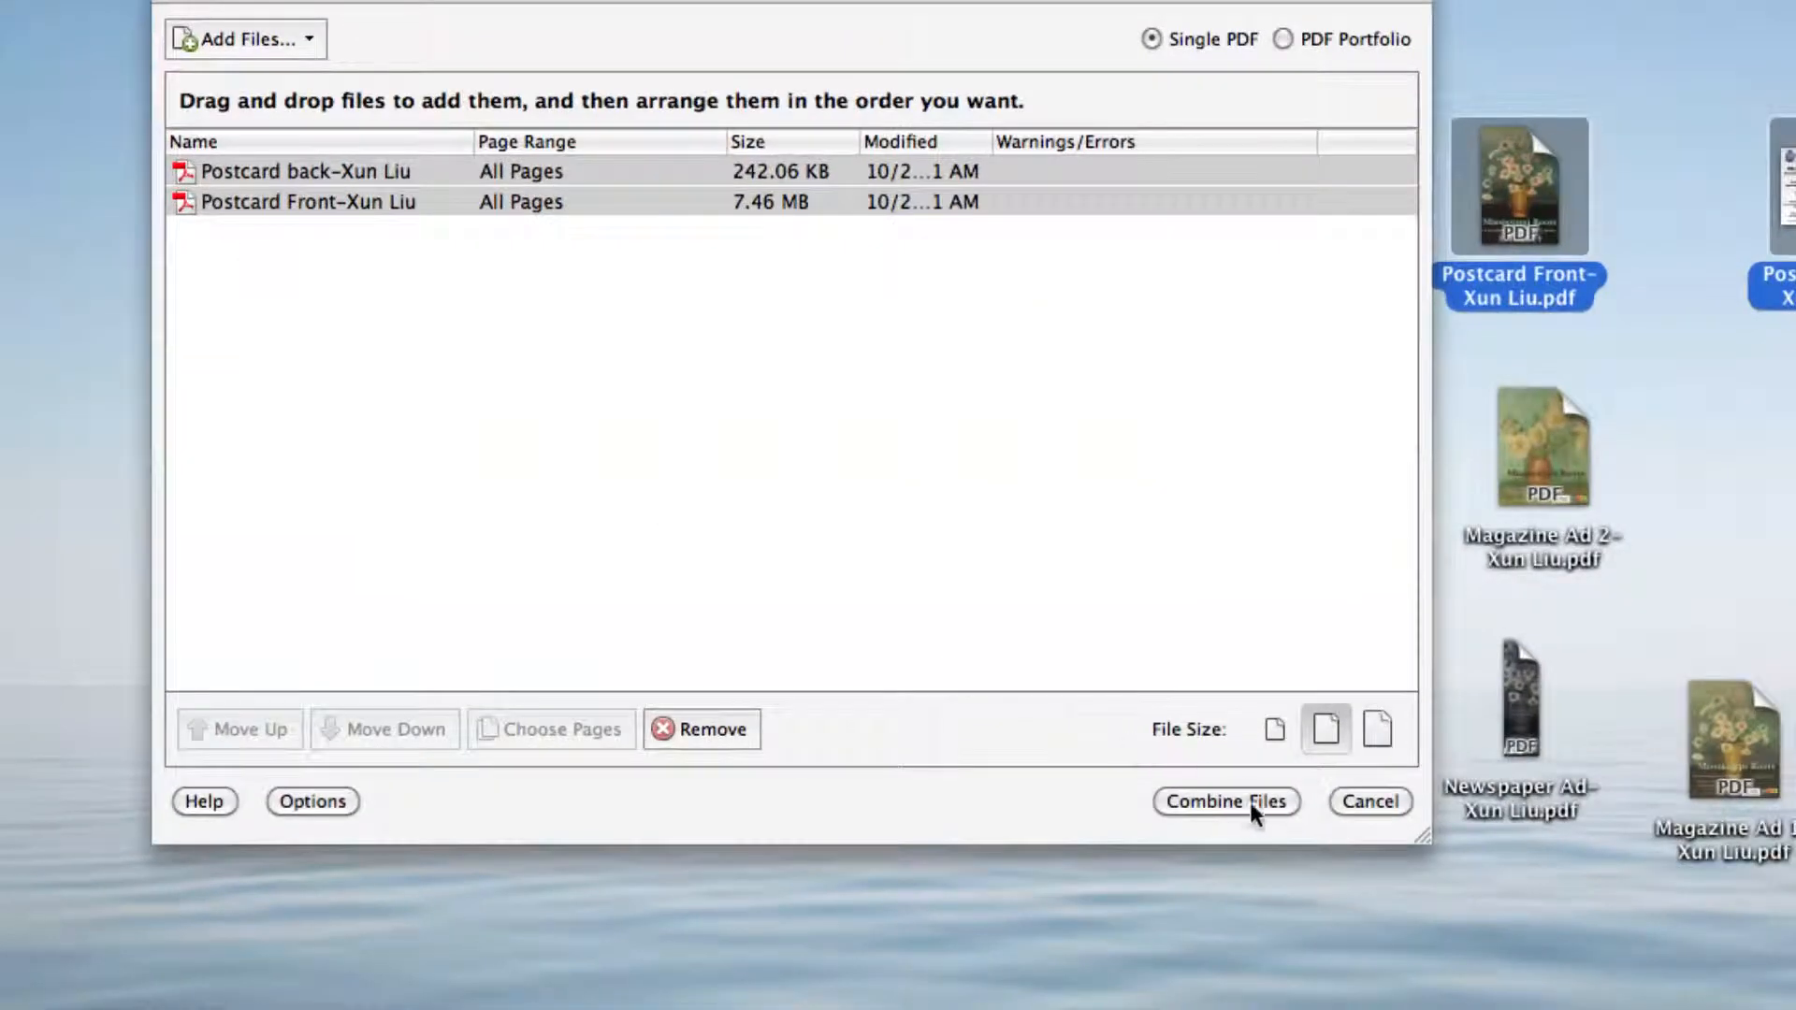
pyautogui.click(842, 592)
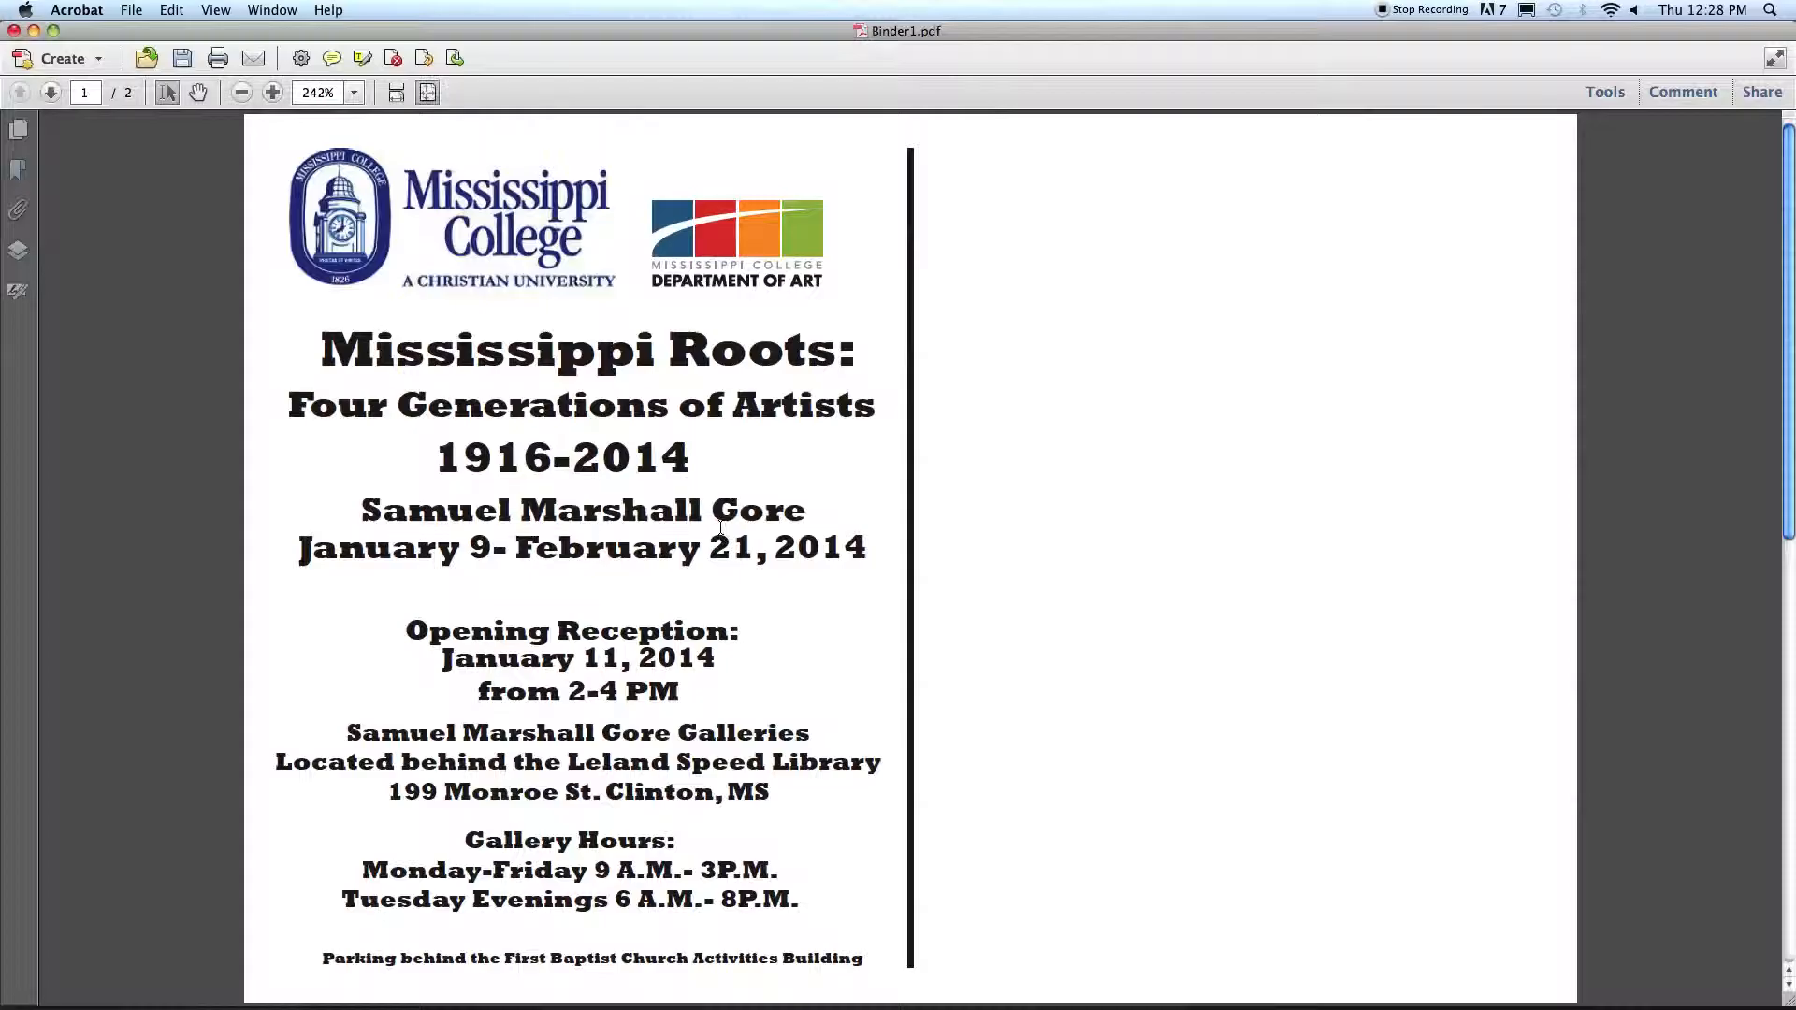
# Step: Show the page thumbnails of the combined document and check both postcard pages
pyautogui.click(18, 129)
pyautogui.click(135, 256)
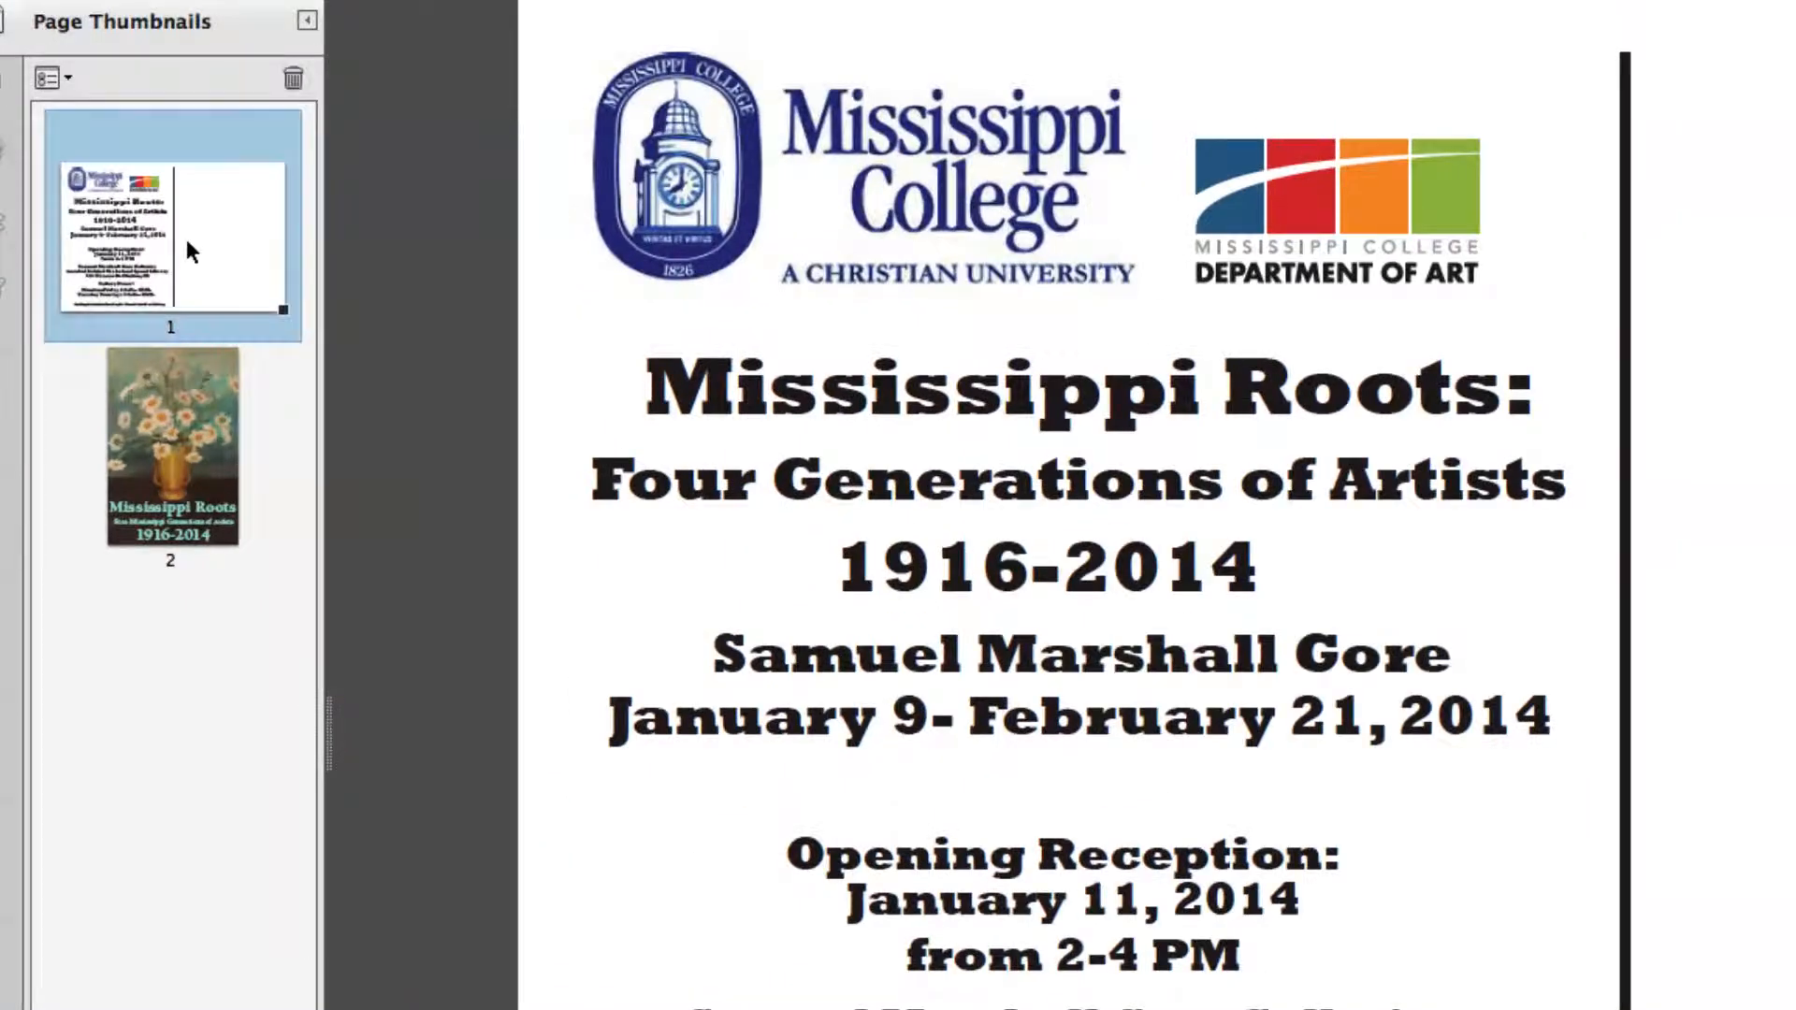
pyautogui.click(166, 441)
pyautogui.click(133, 273)
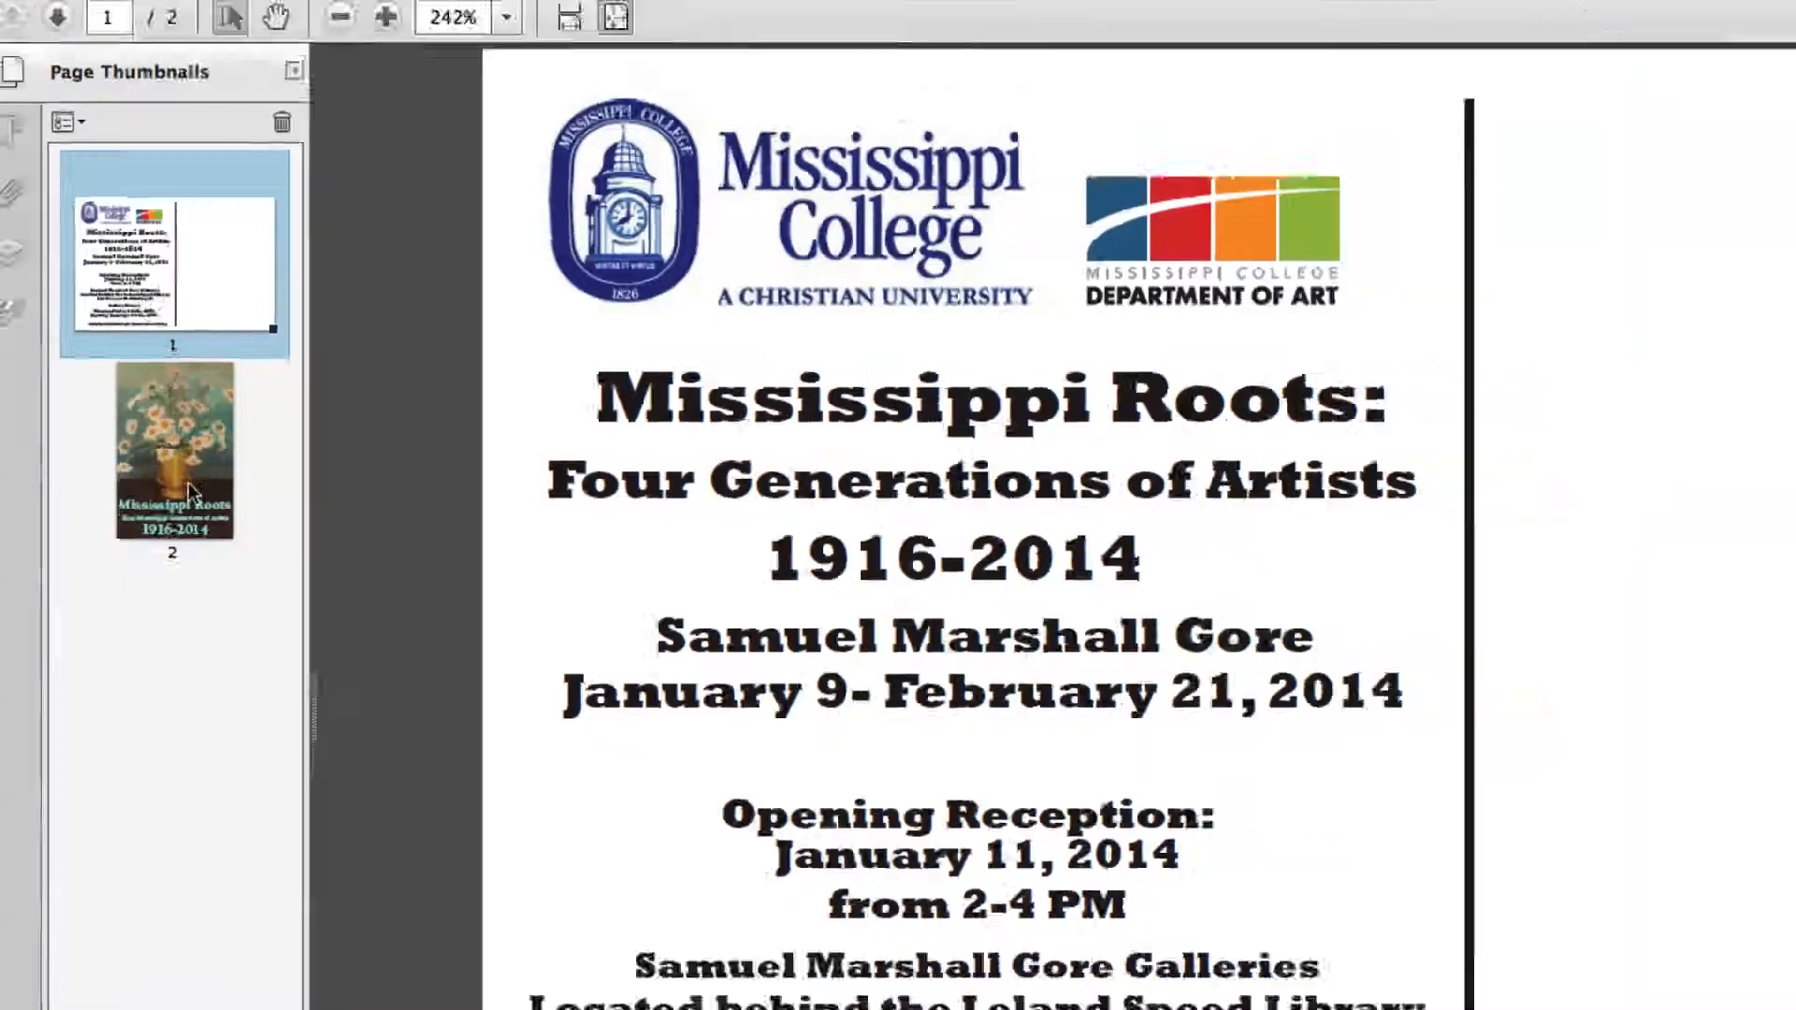
# Step: Save the combined document to the desktop as PostcardCombined and close it
pyautogui.press('super+s')
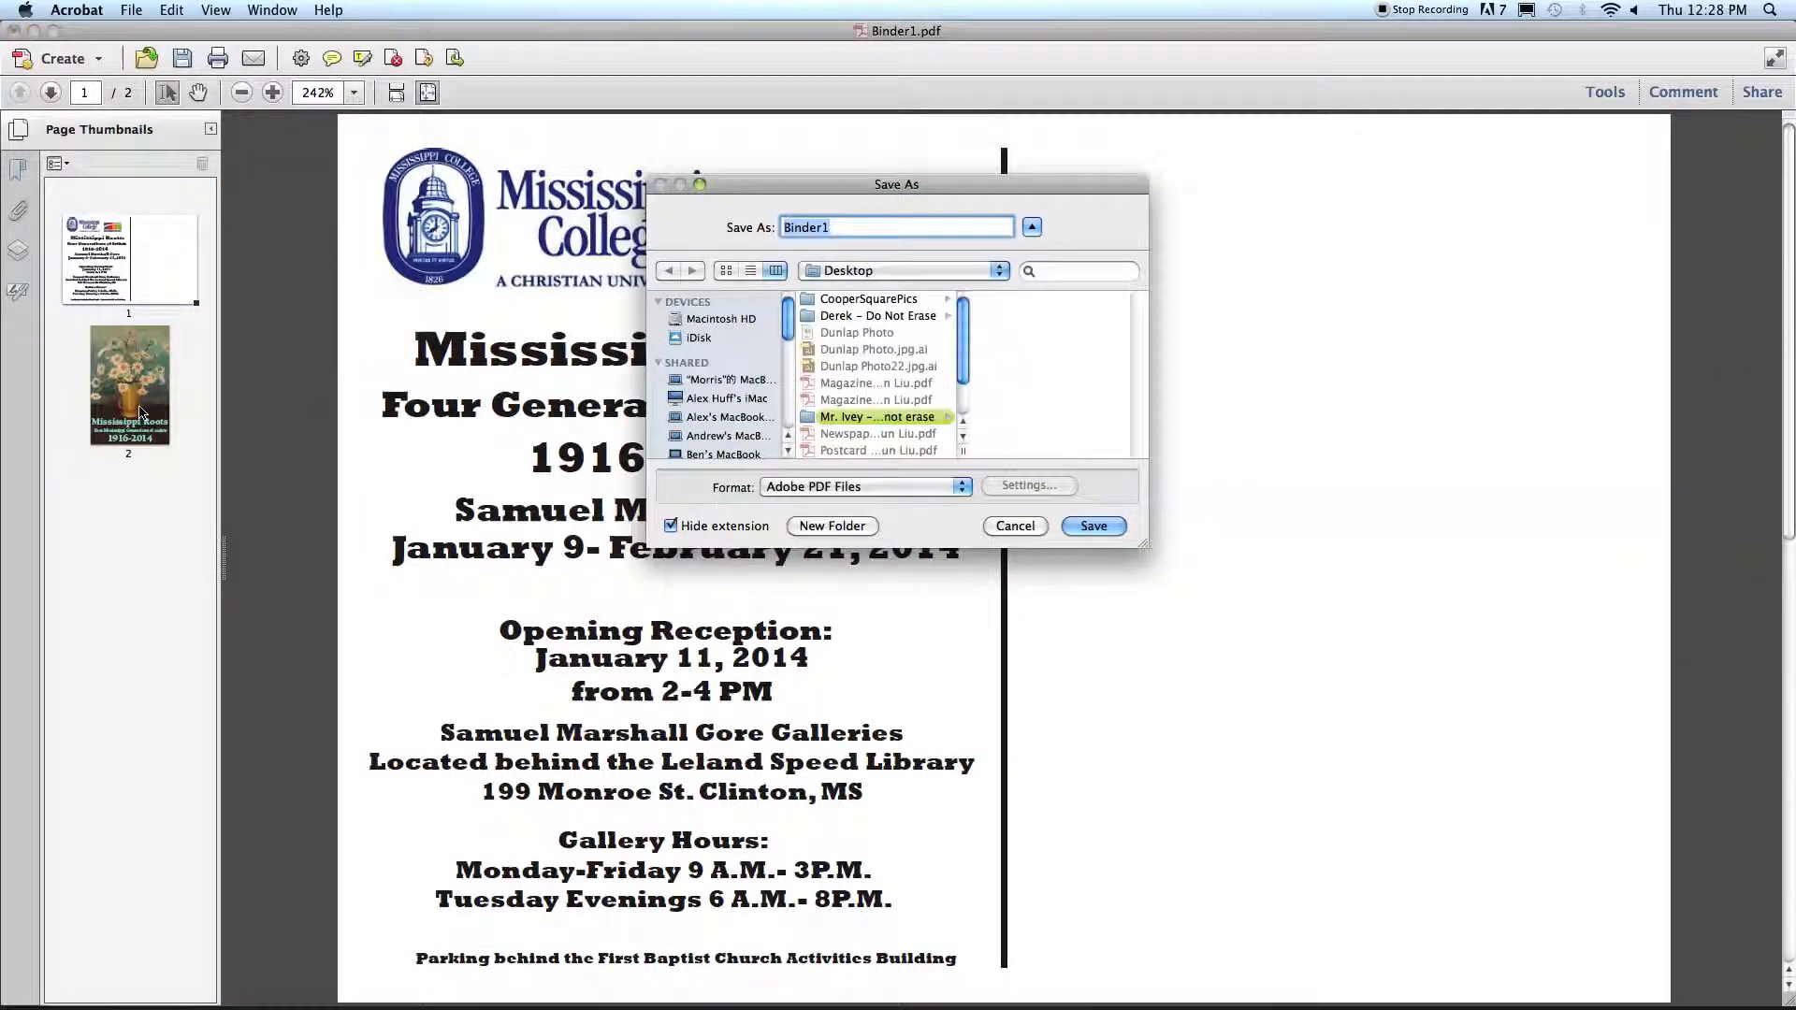
pyautogui.write('PostcardCombined')
pyautogui.press('Return')
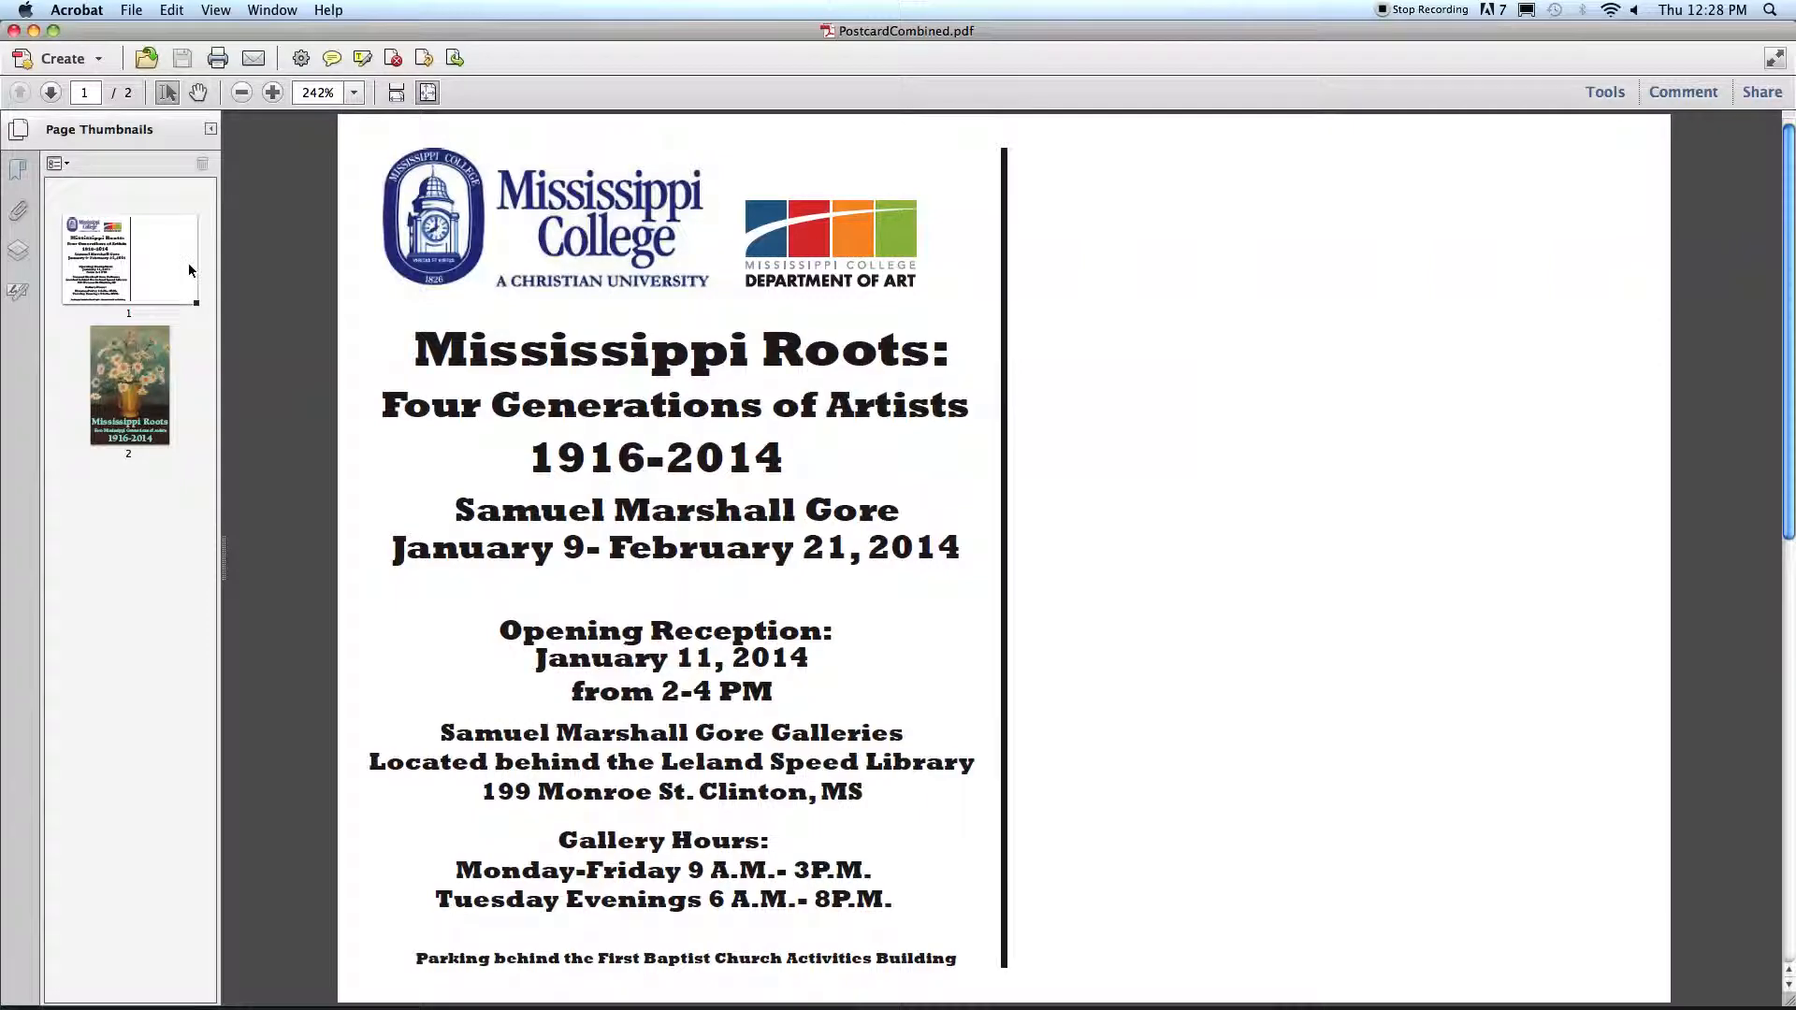
pyautogui.press('super+w')
pyautogui.click(803, 439)
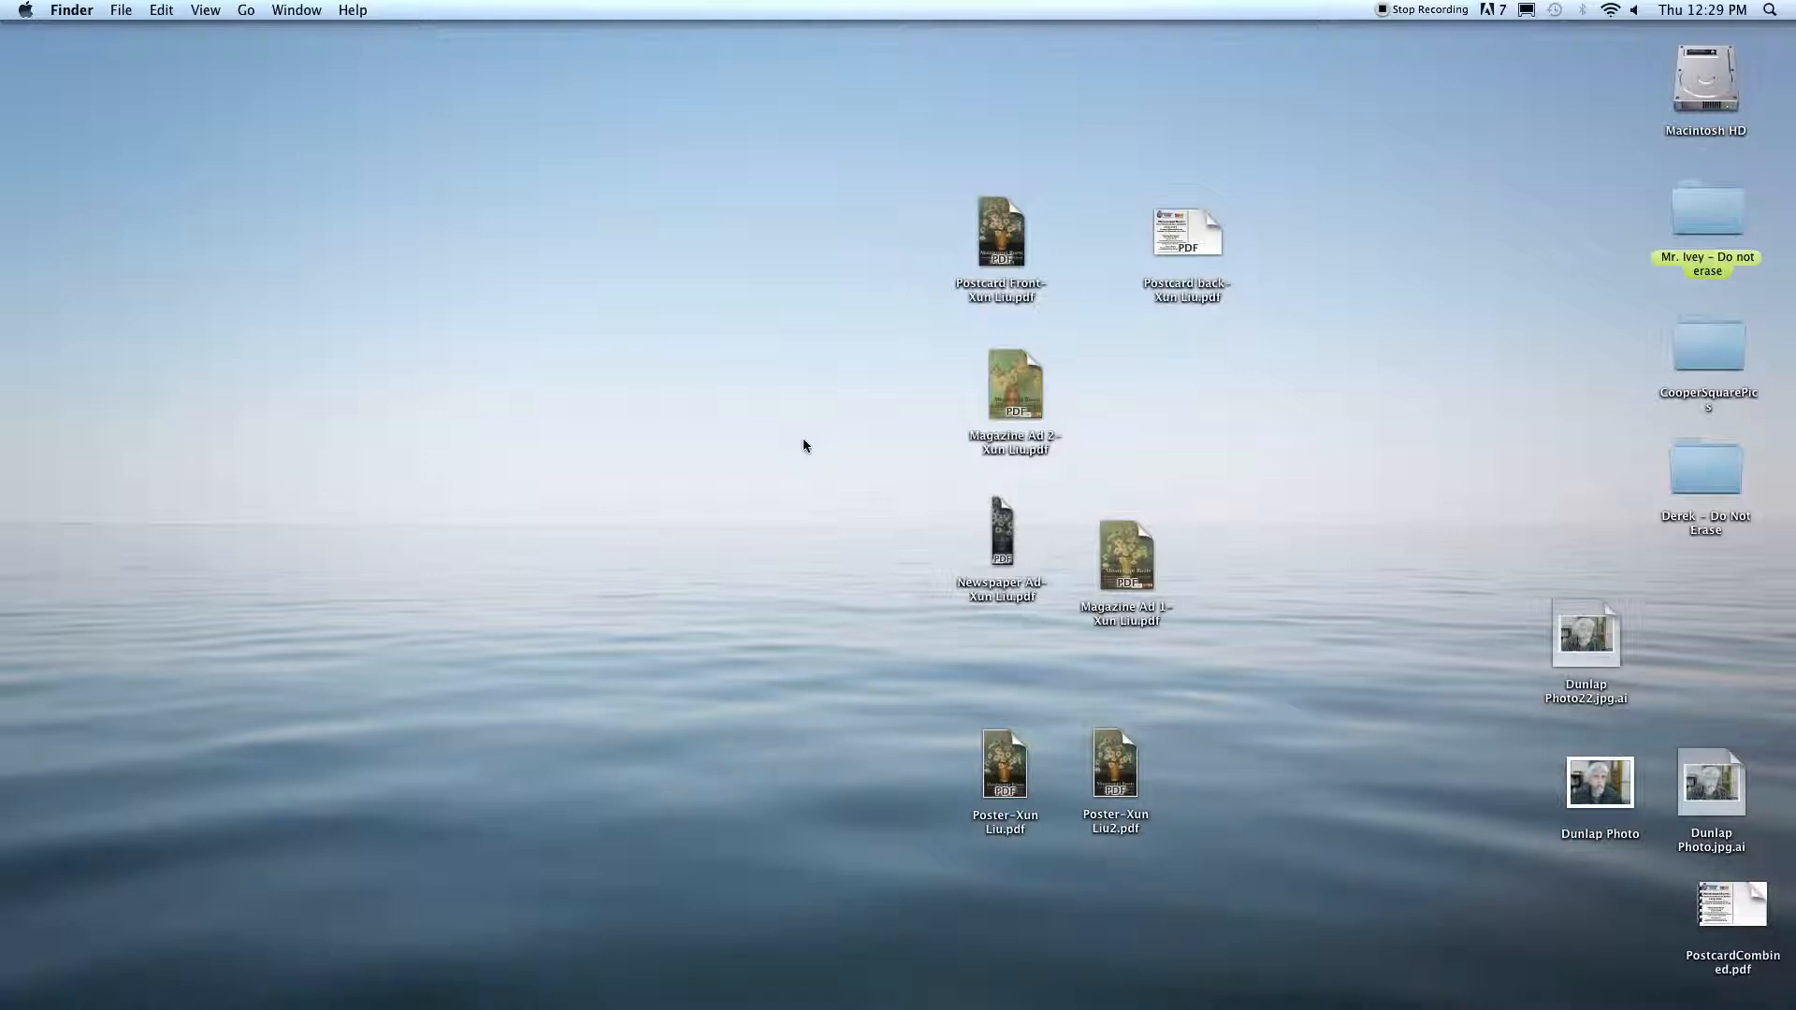
# Step: Move PostcardCombined.pdf to the empty desktop area beside the other PDFs and open it in Acrobat Pro
pyautogui.moveTo(827, 992)
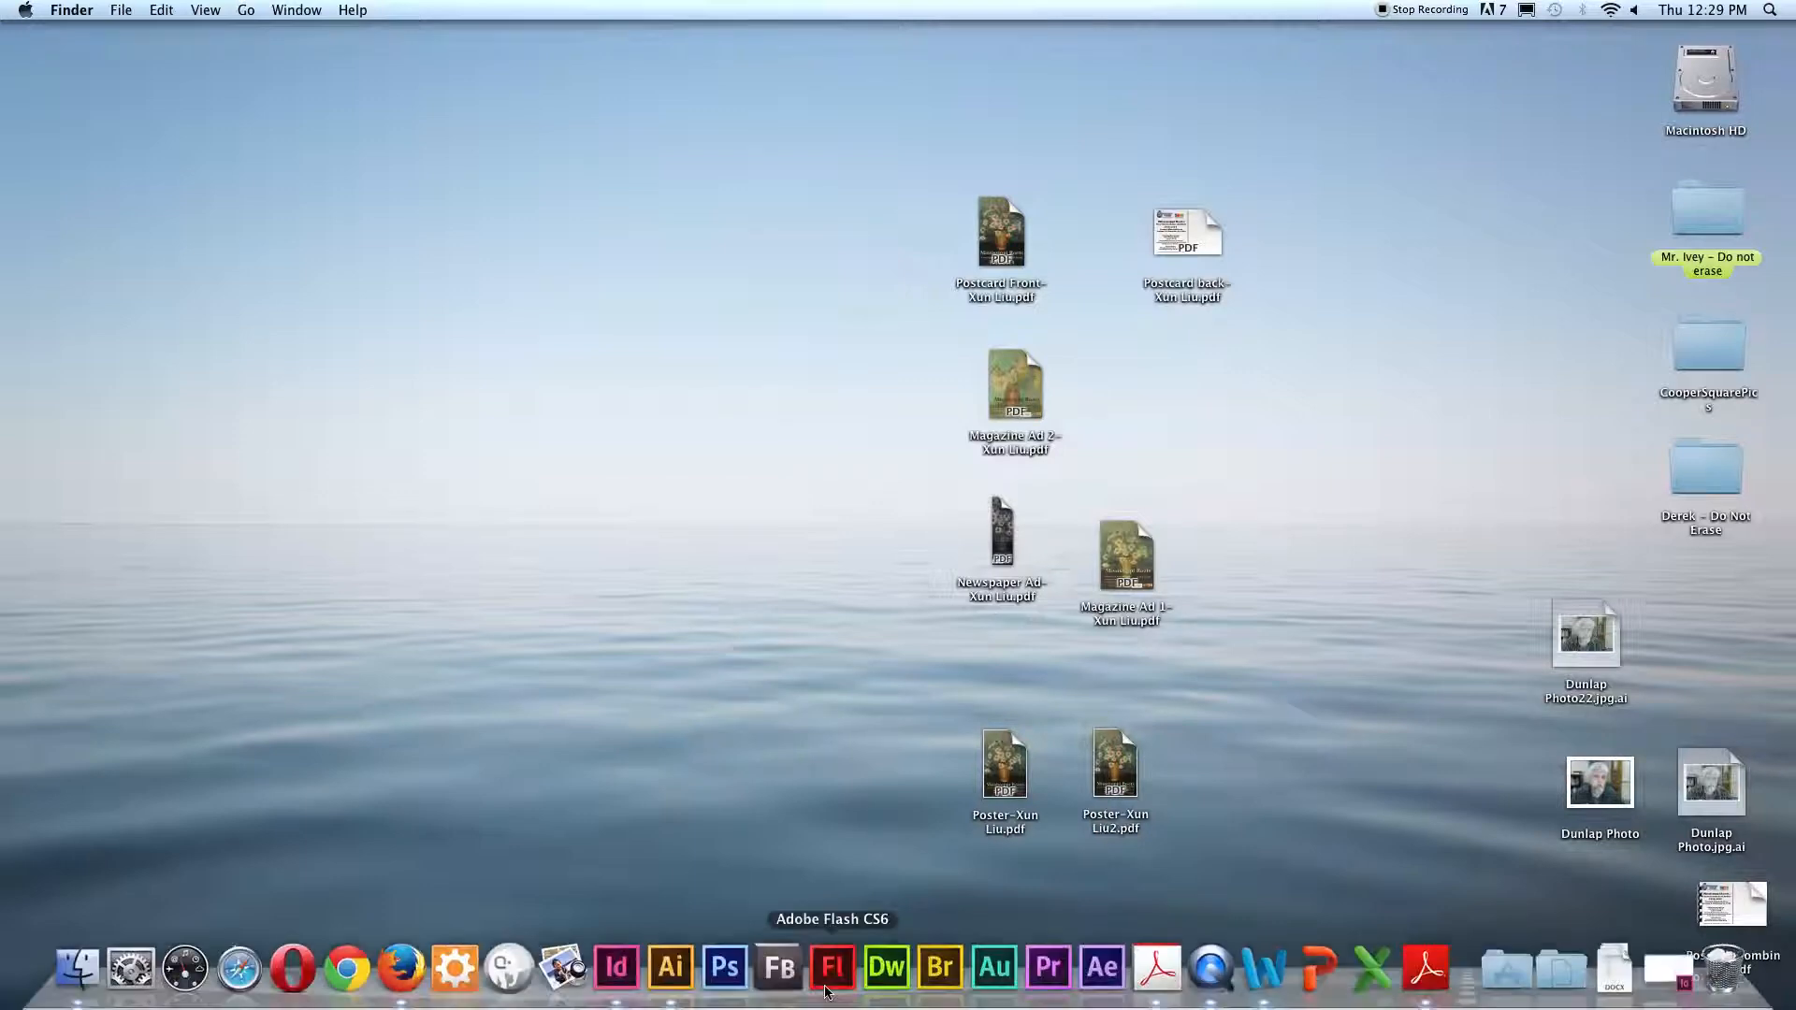
pyautogui.moveTo(1704, 905); pyautogui.dragTo(644, 480)
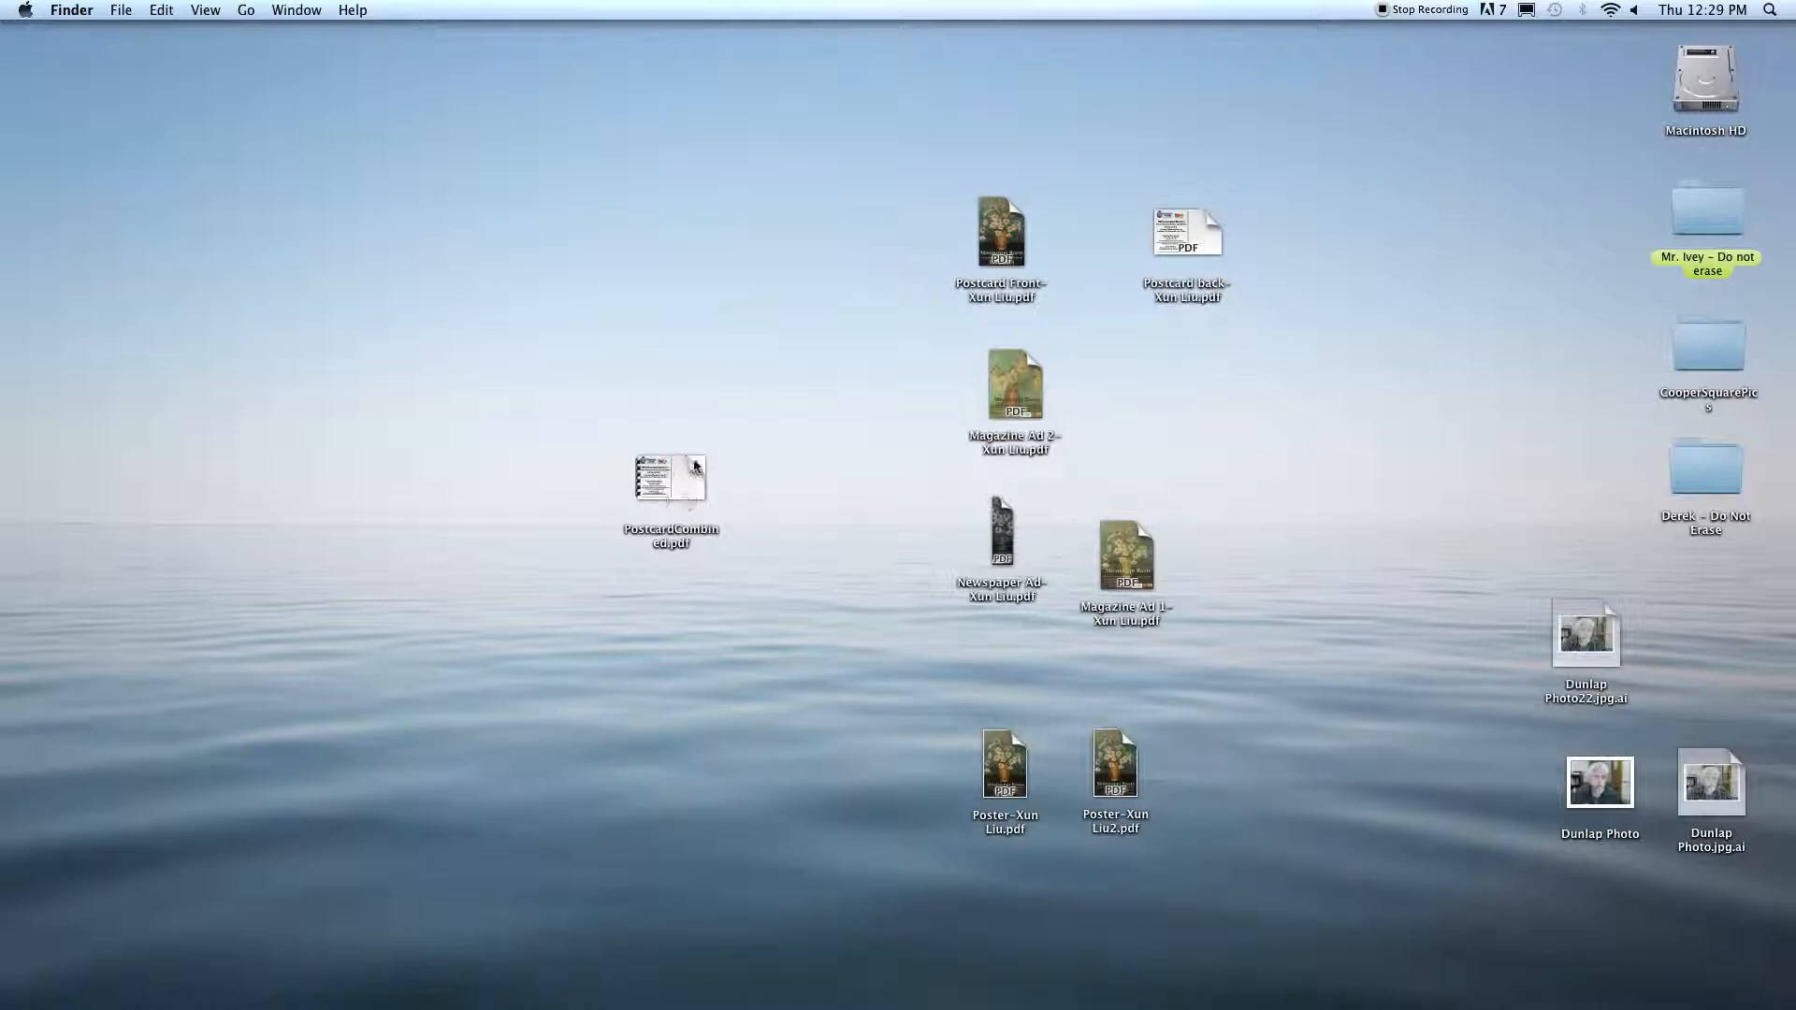
pyautogui.moveTo(964, 1006)
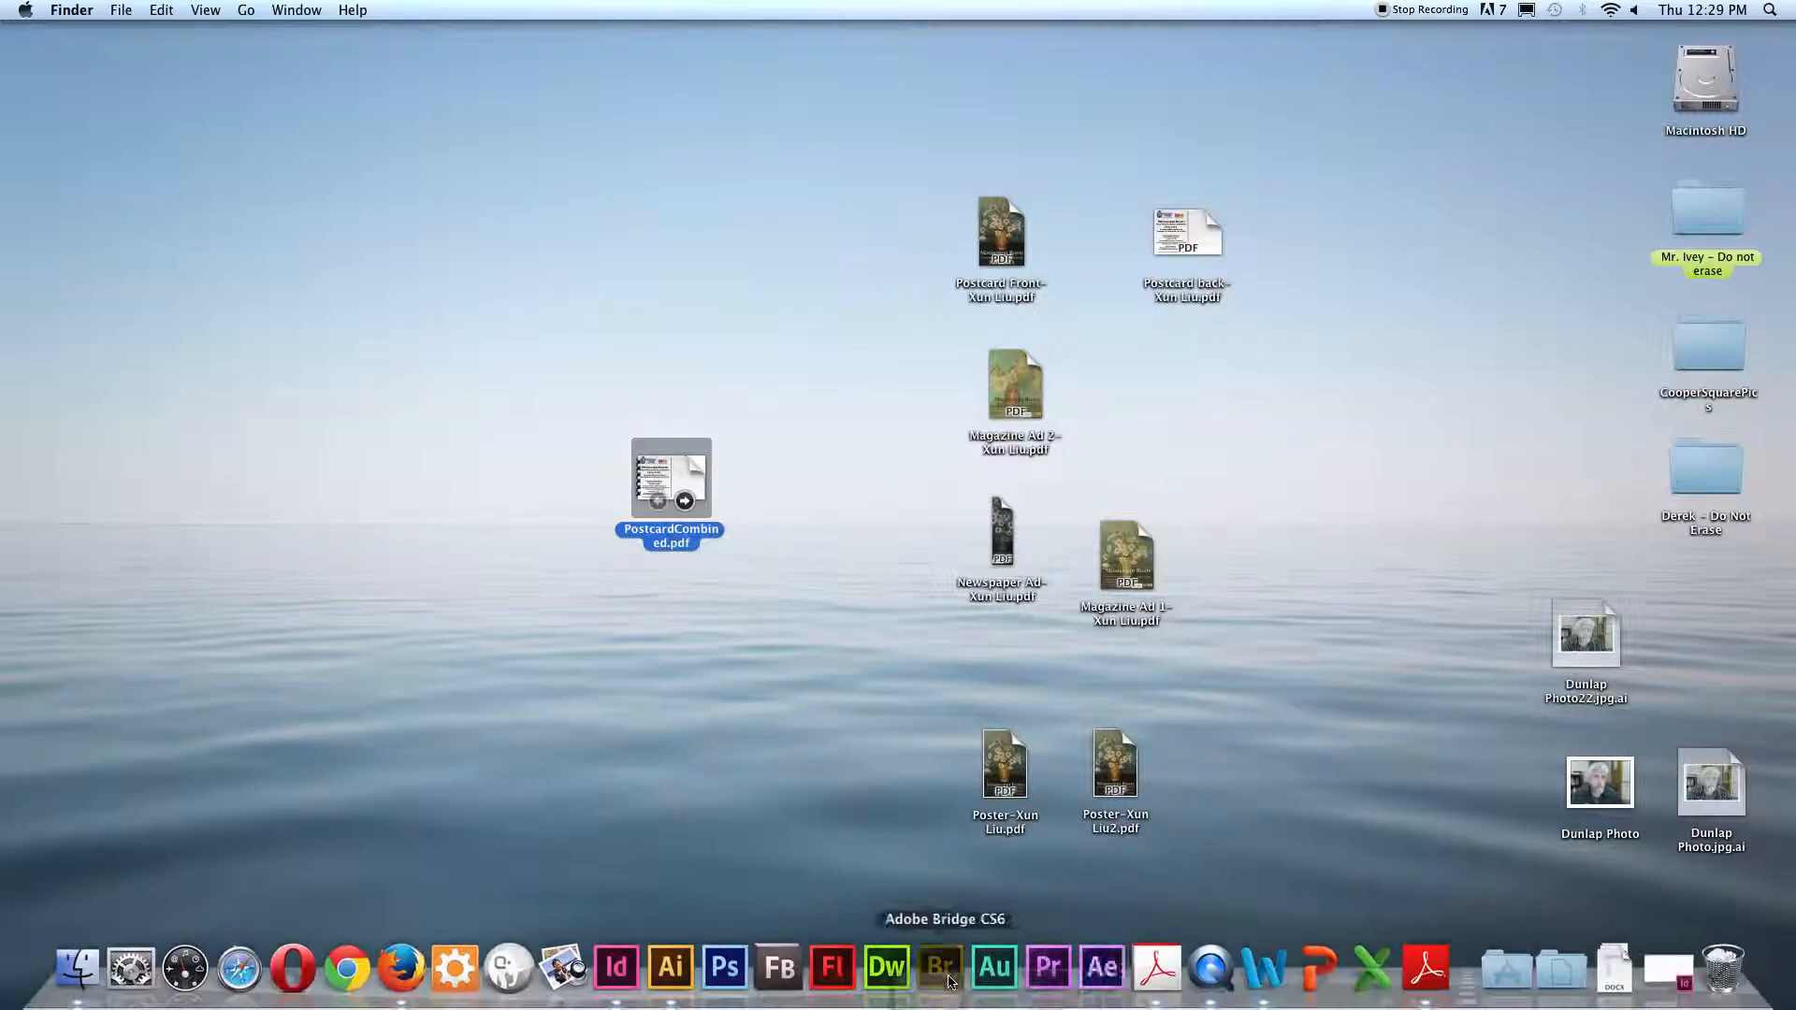
pyautogui.click(1160, 973)
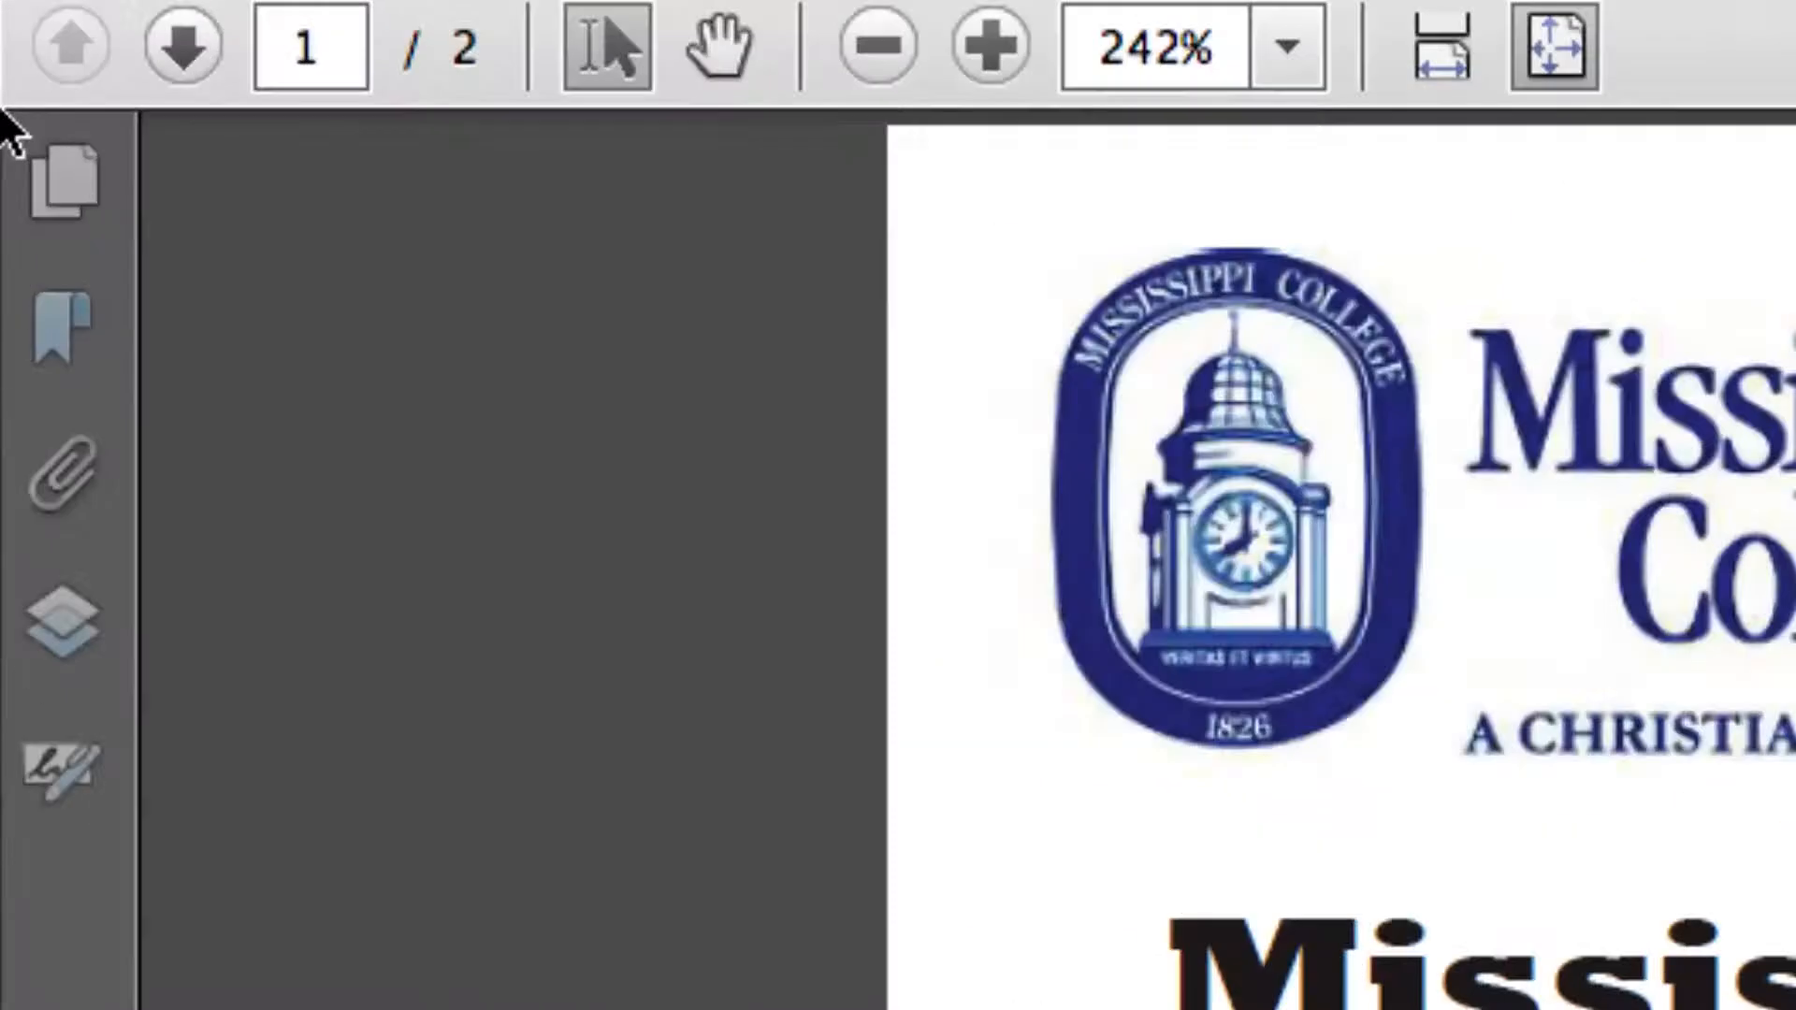
# Step: Show the page thumbnails and reorder the pages so the postcard front comes before the back
pyautogui.click(22, 178)
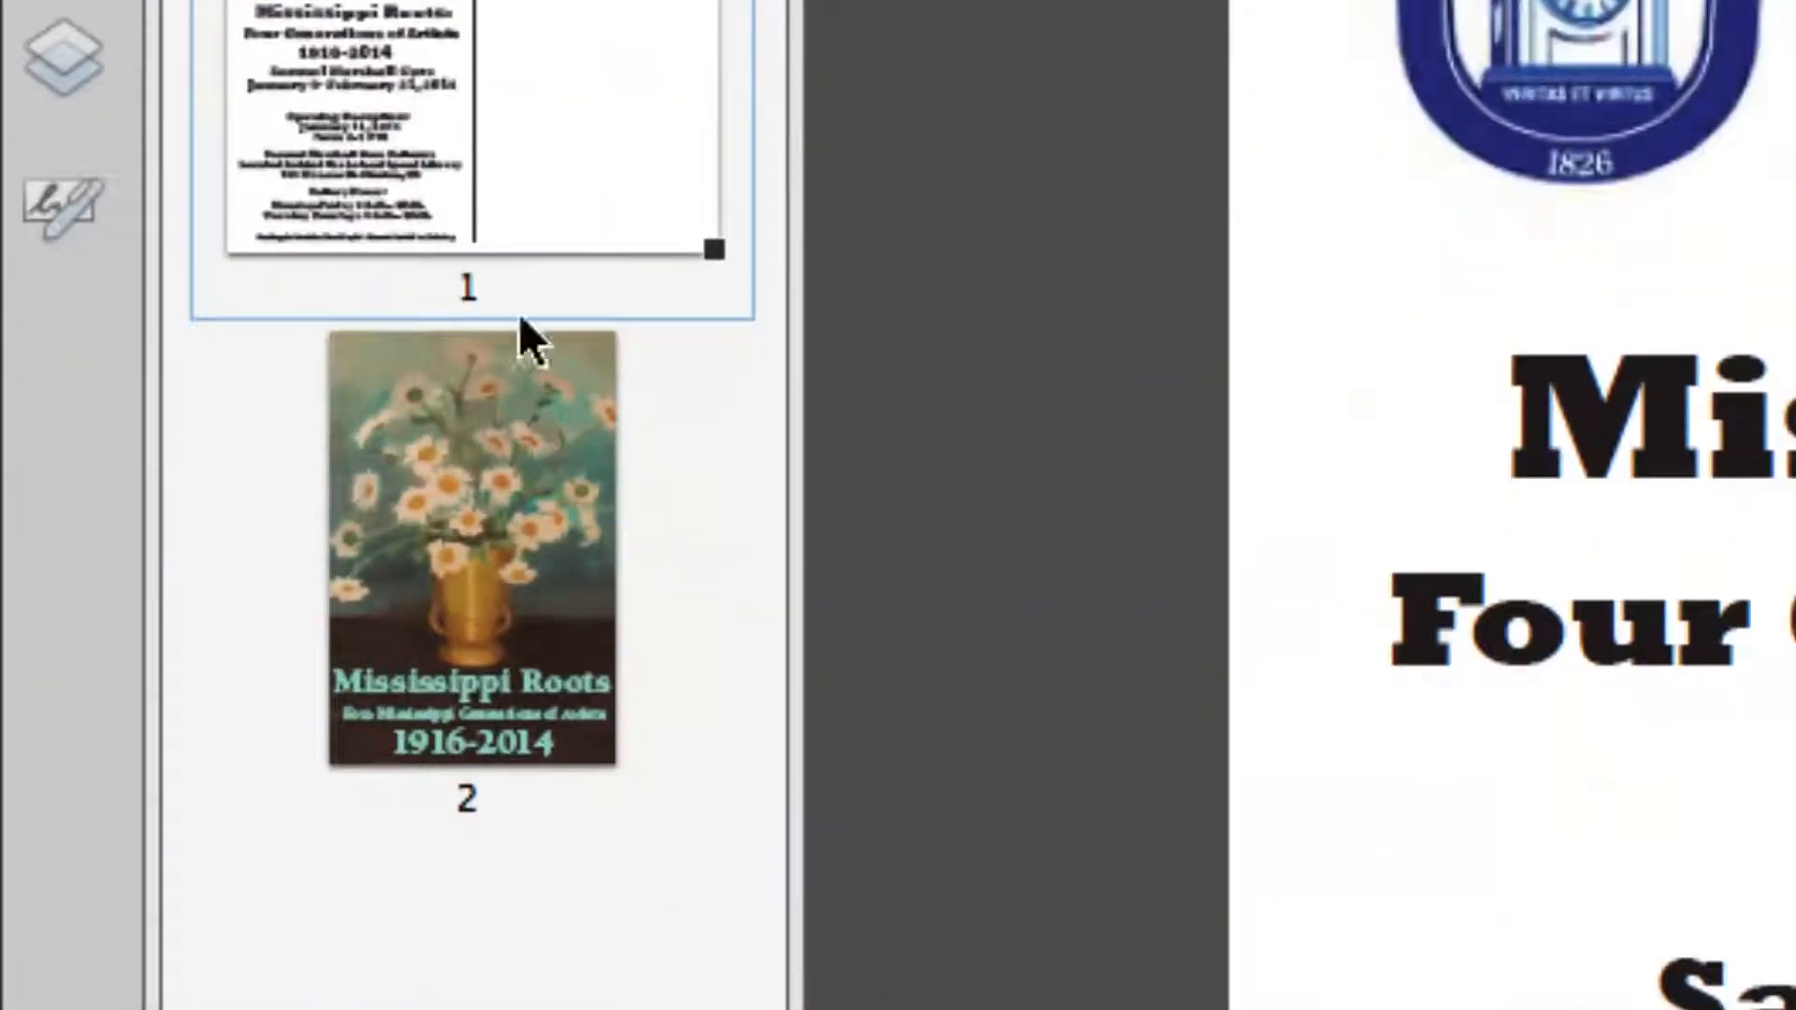
pyautogui.click(514, 774)
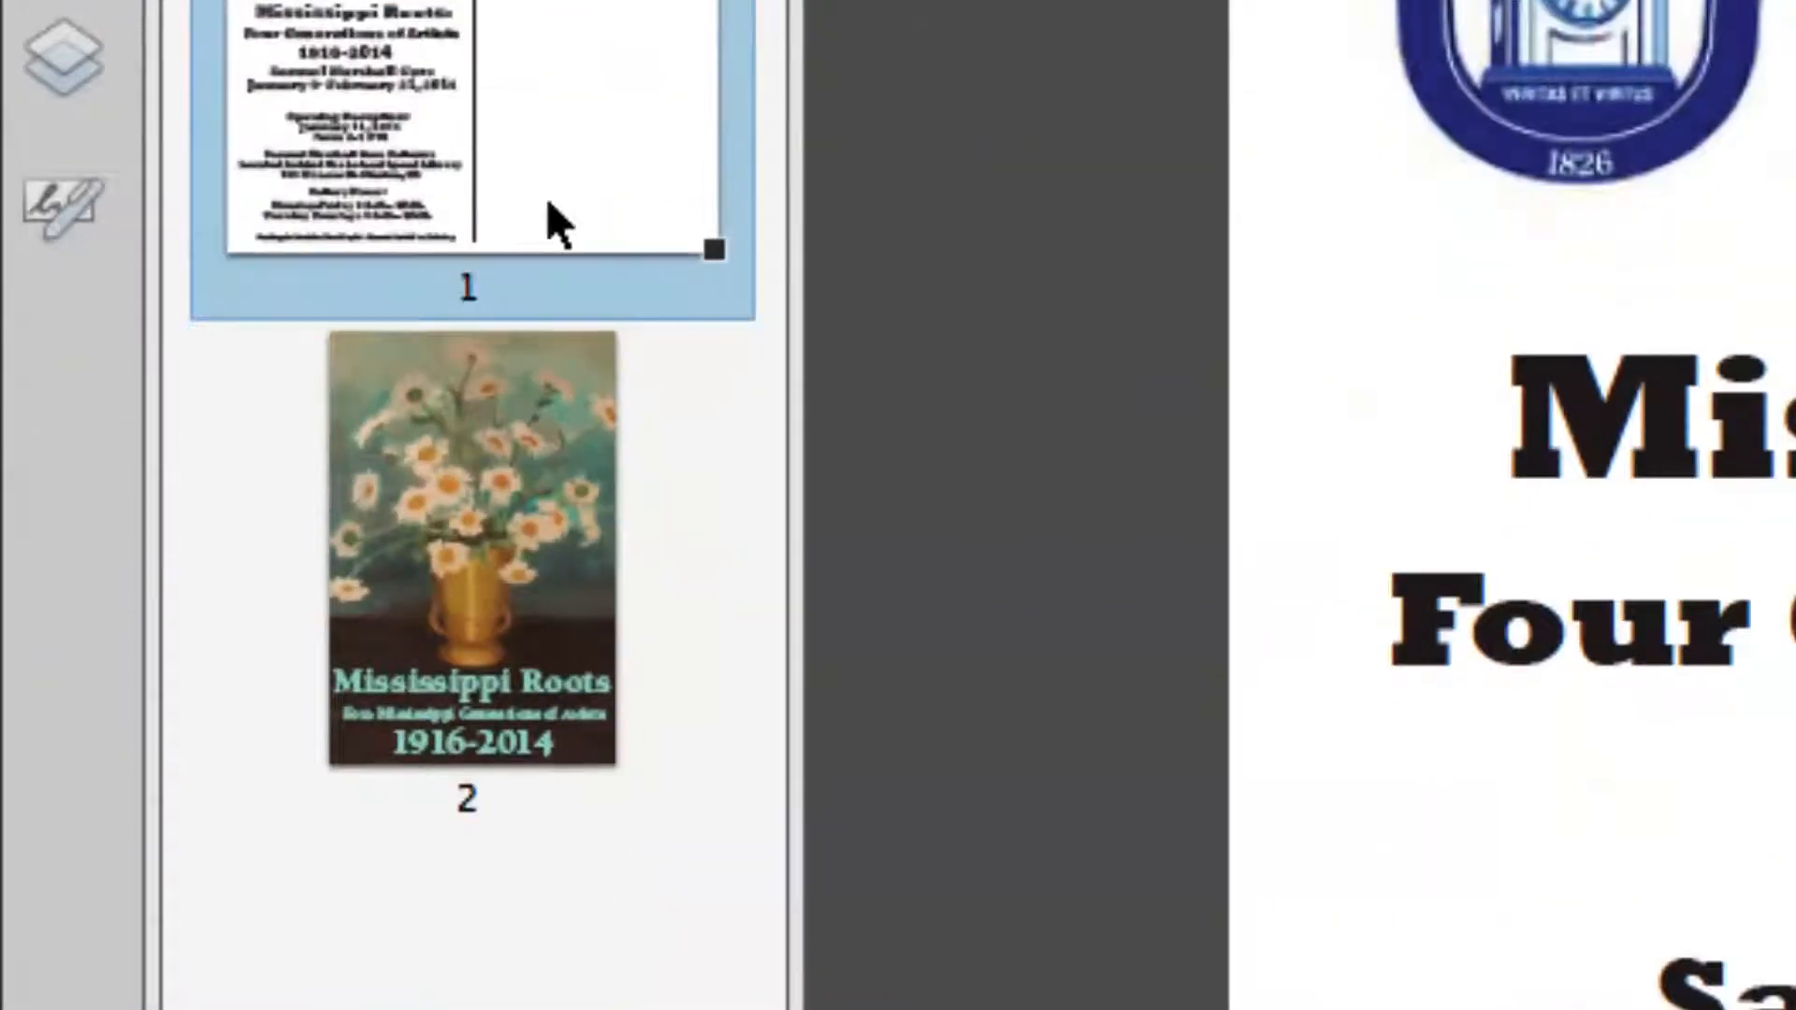
pyautogui.moveTo(541, 135); pyautogui.dragTo(552, 776)
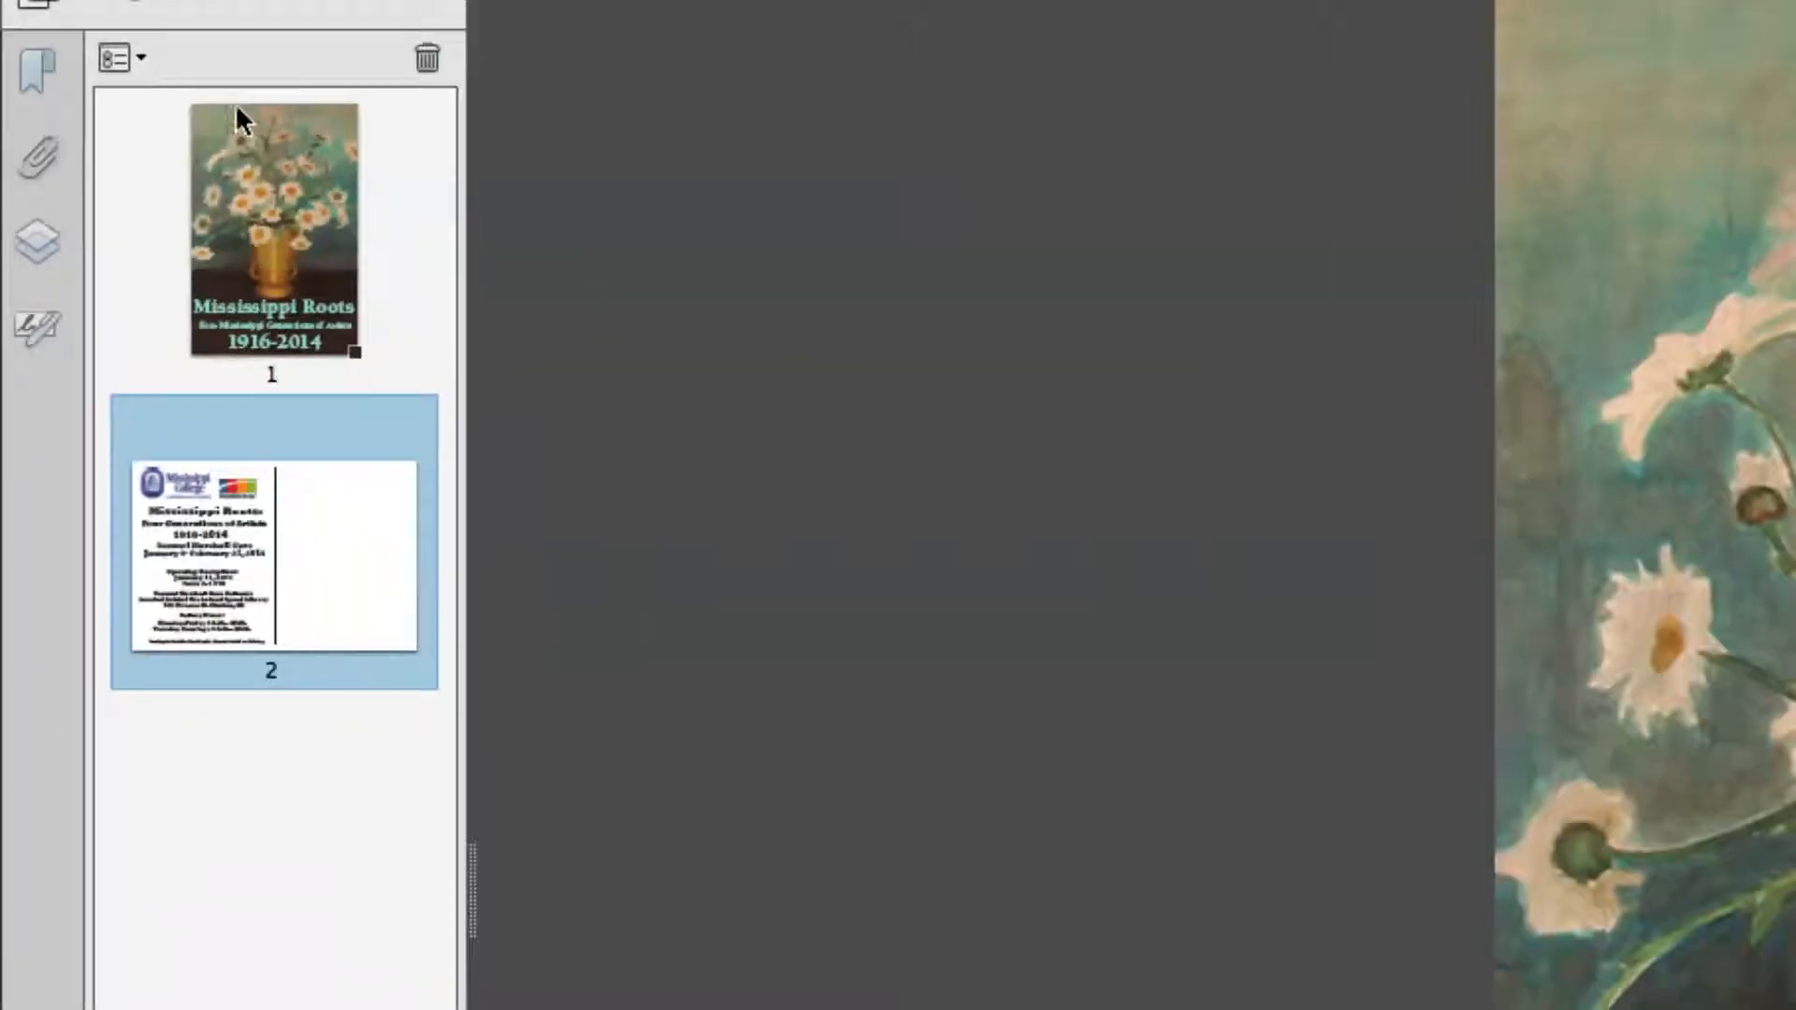
pyautogui.click(253, 216)
# Step: Delete the postcard back page from the combined document
pyautogui.click(245, 548)
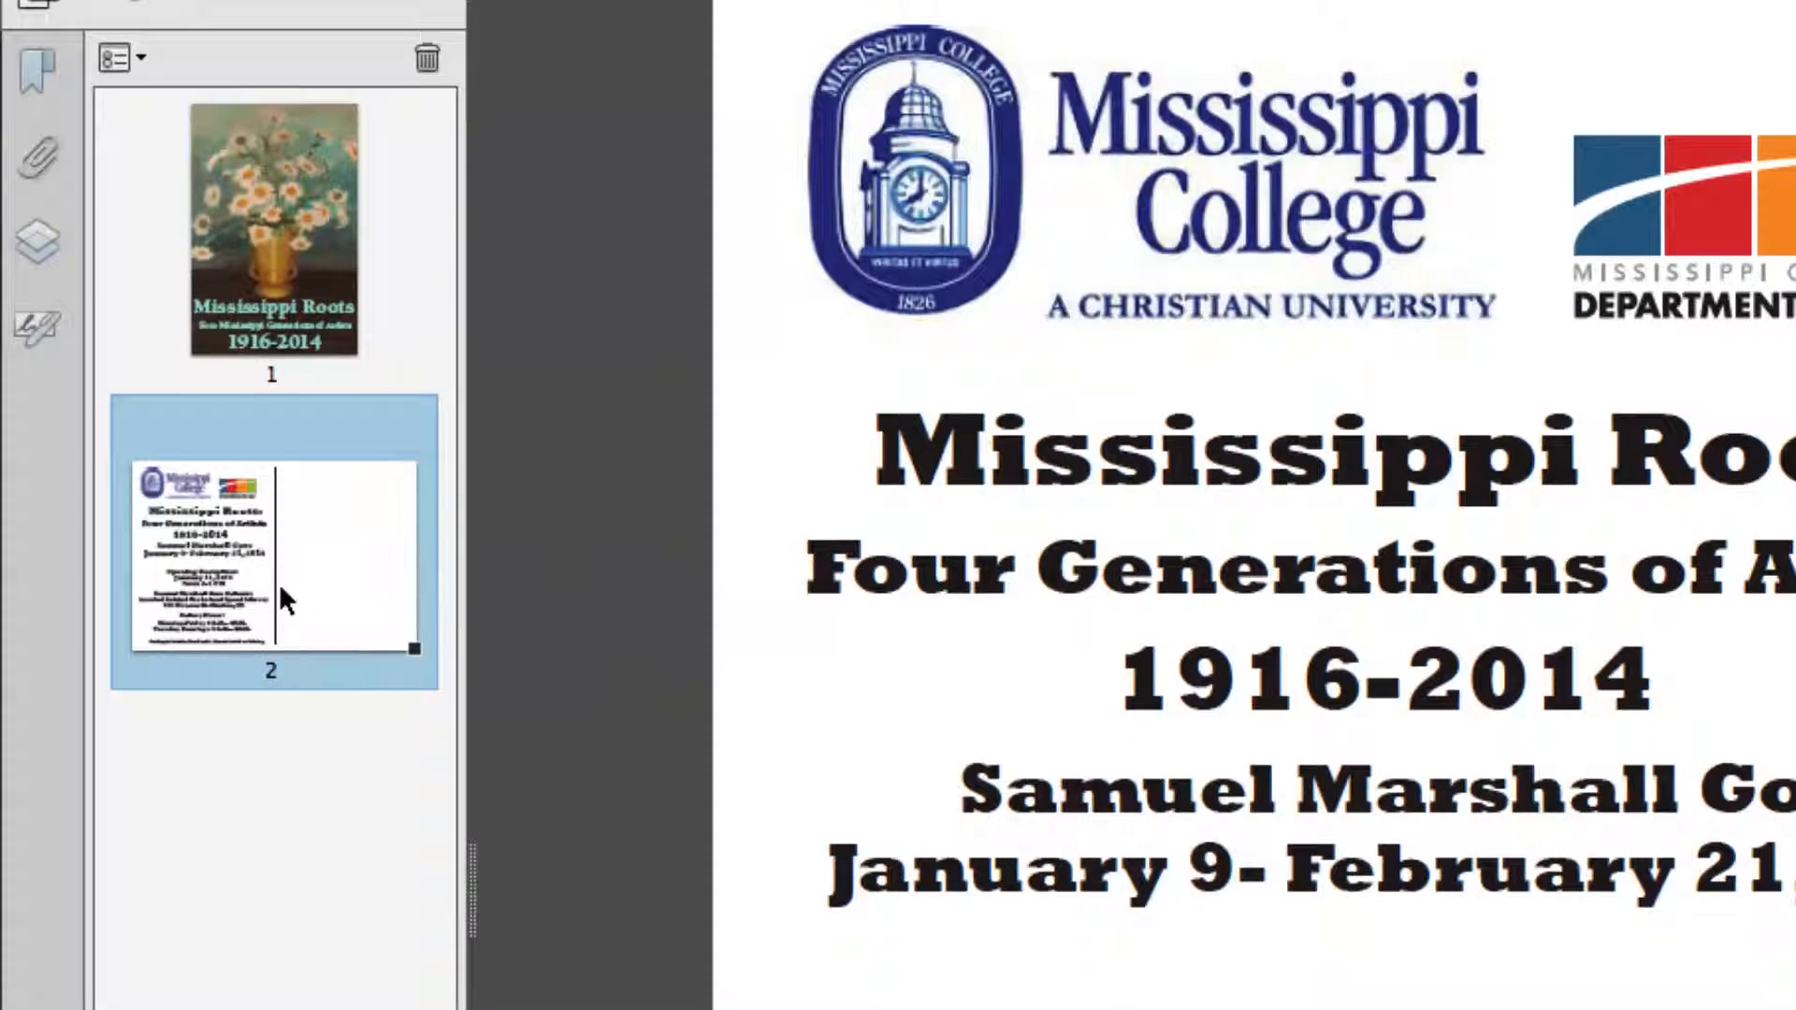
pyautogui.press('Delete')
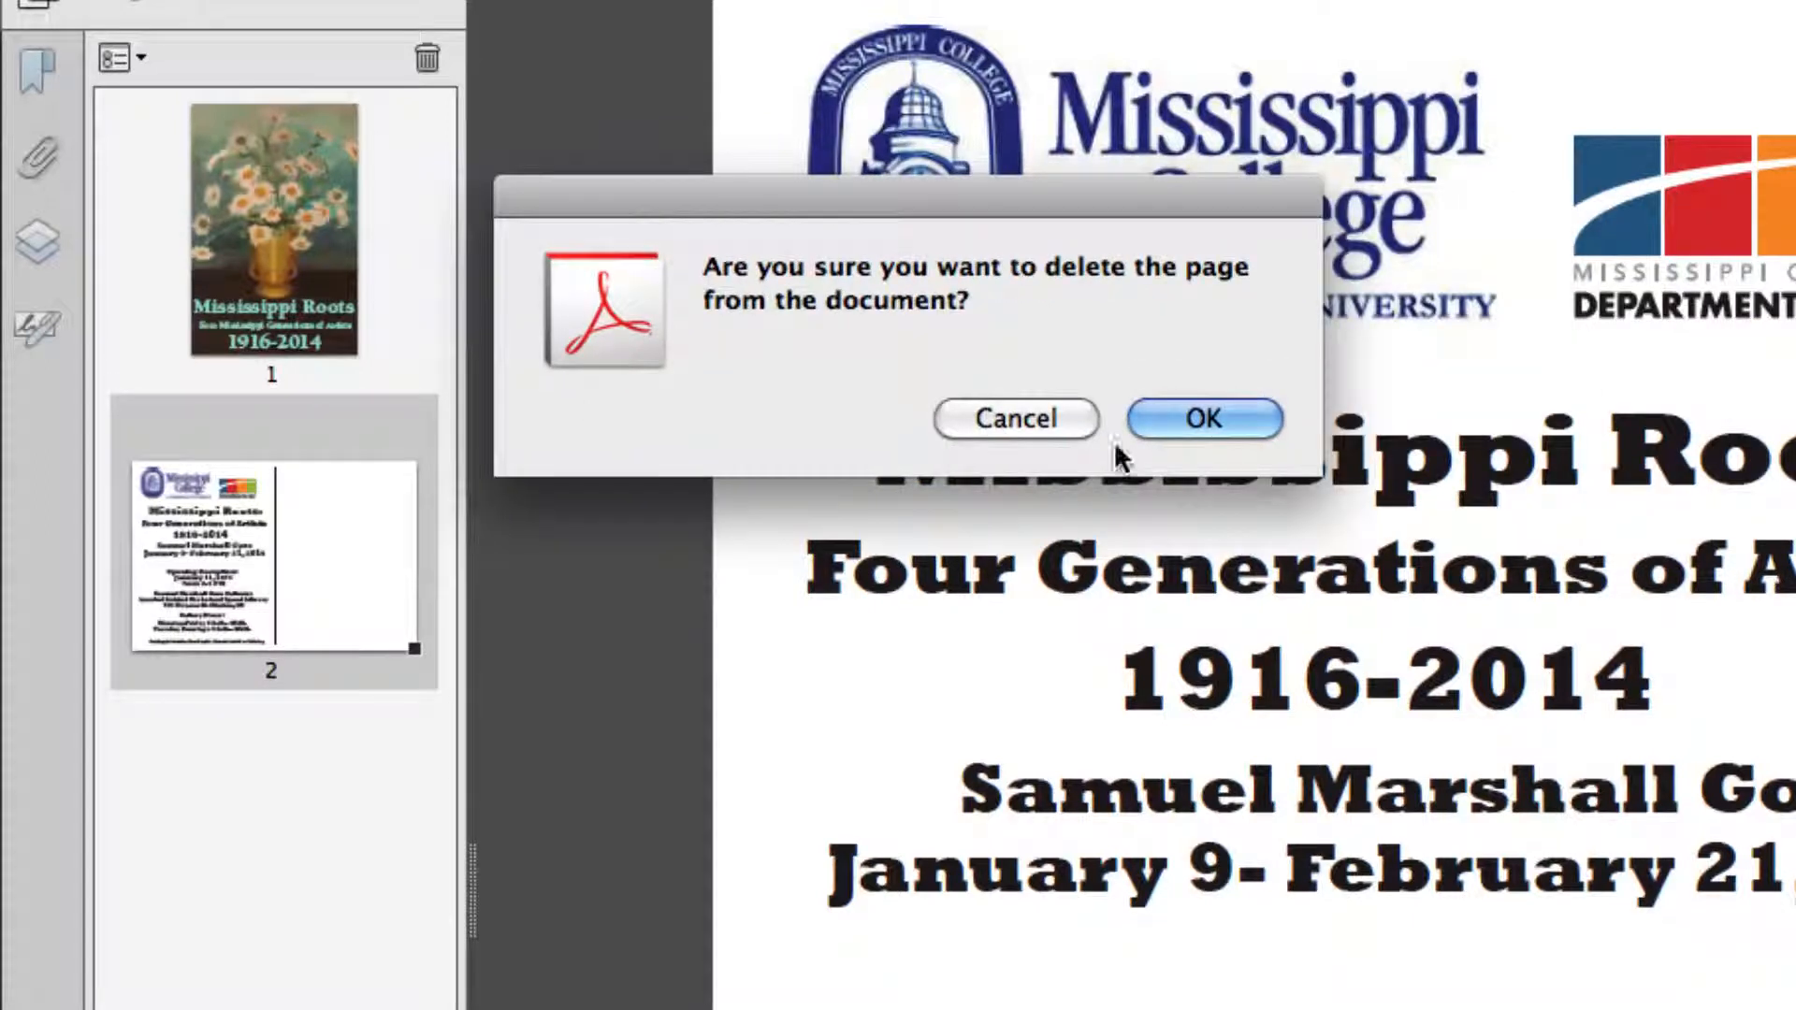
pyautogui.click(1250, 418)
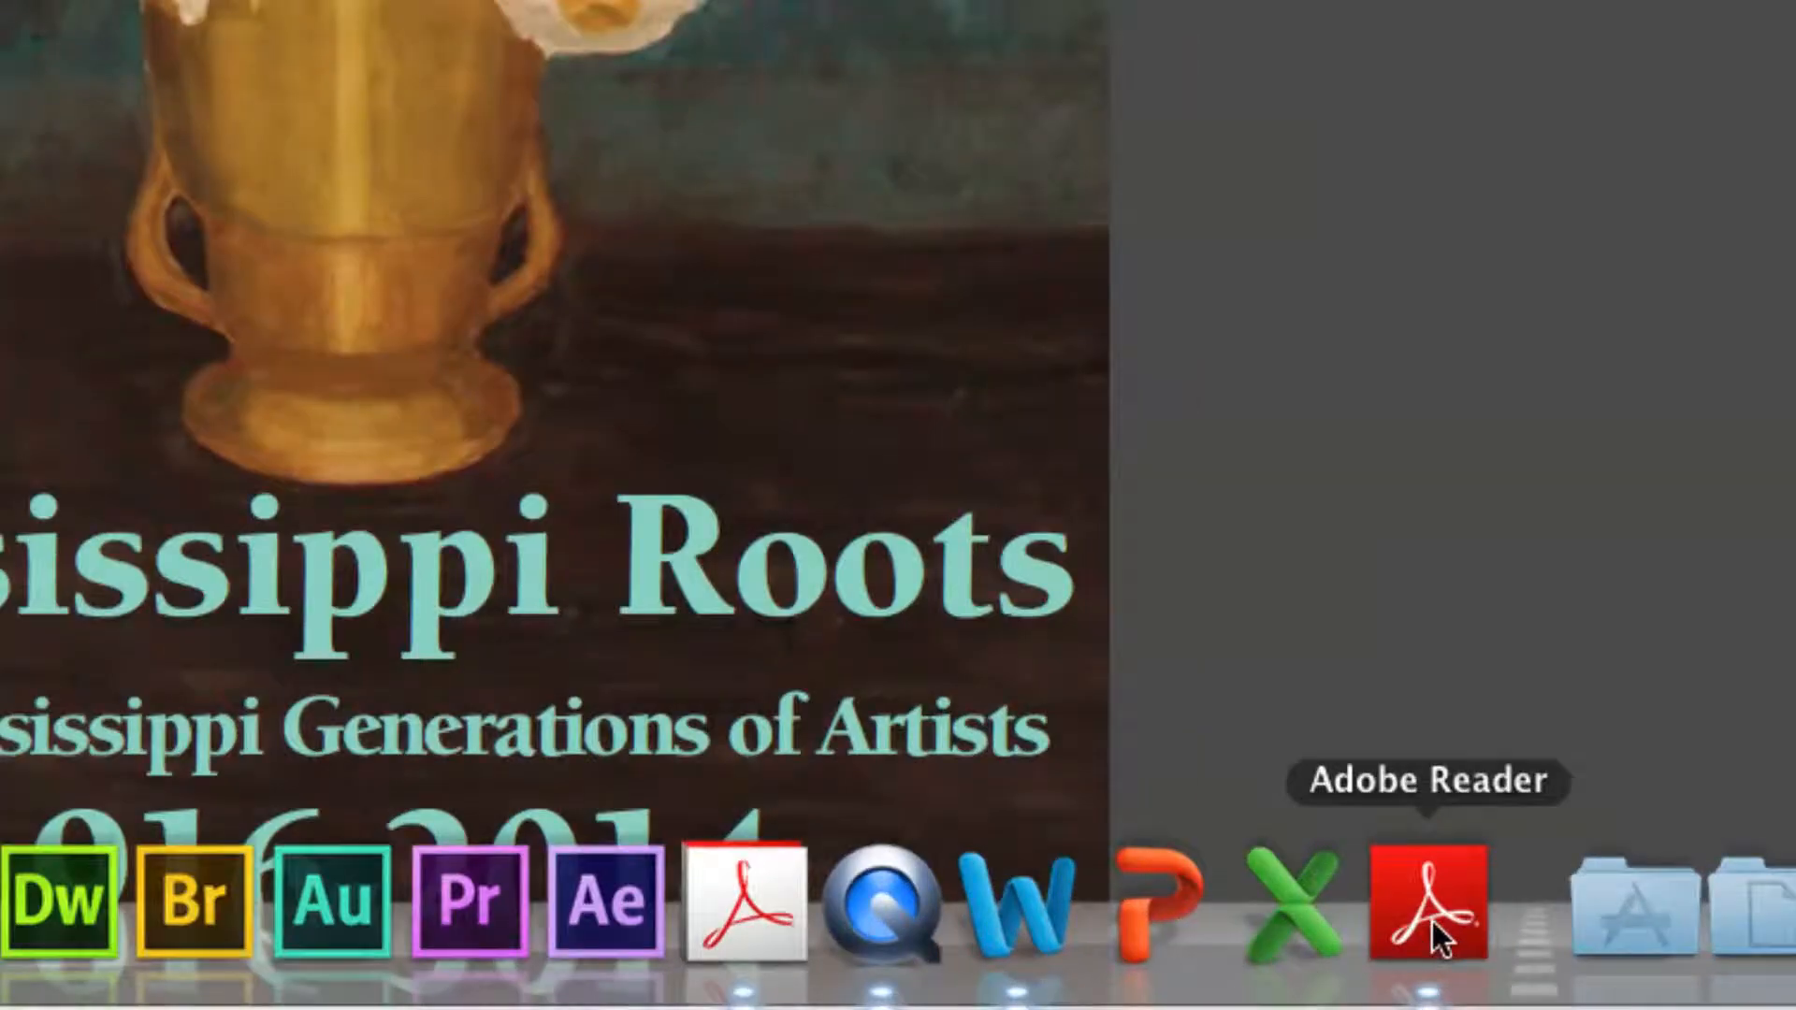
# Step: Quit Acrobat without saving the page changes, and open PostcardCombined.pdf from the desktop in Adobe Reader
pyautogui.click(1428, 973)
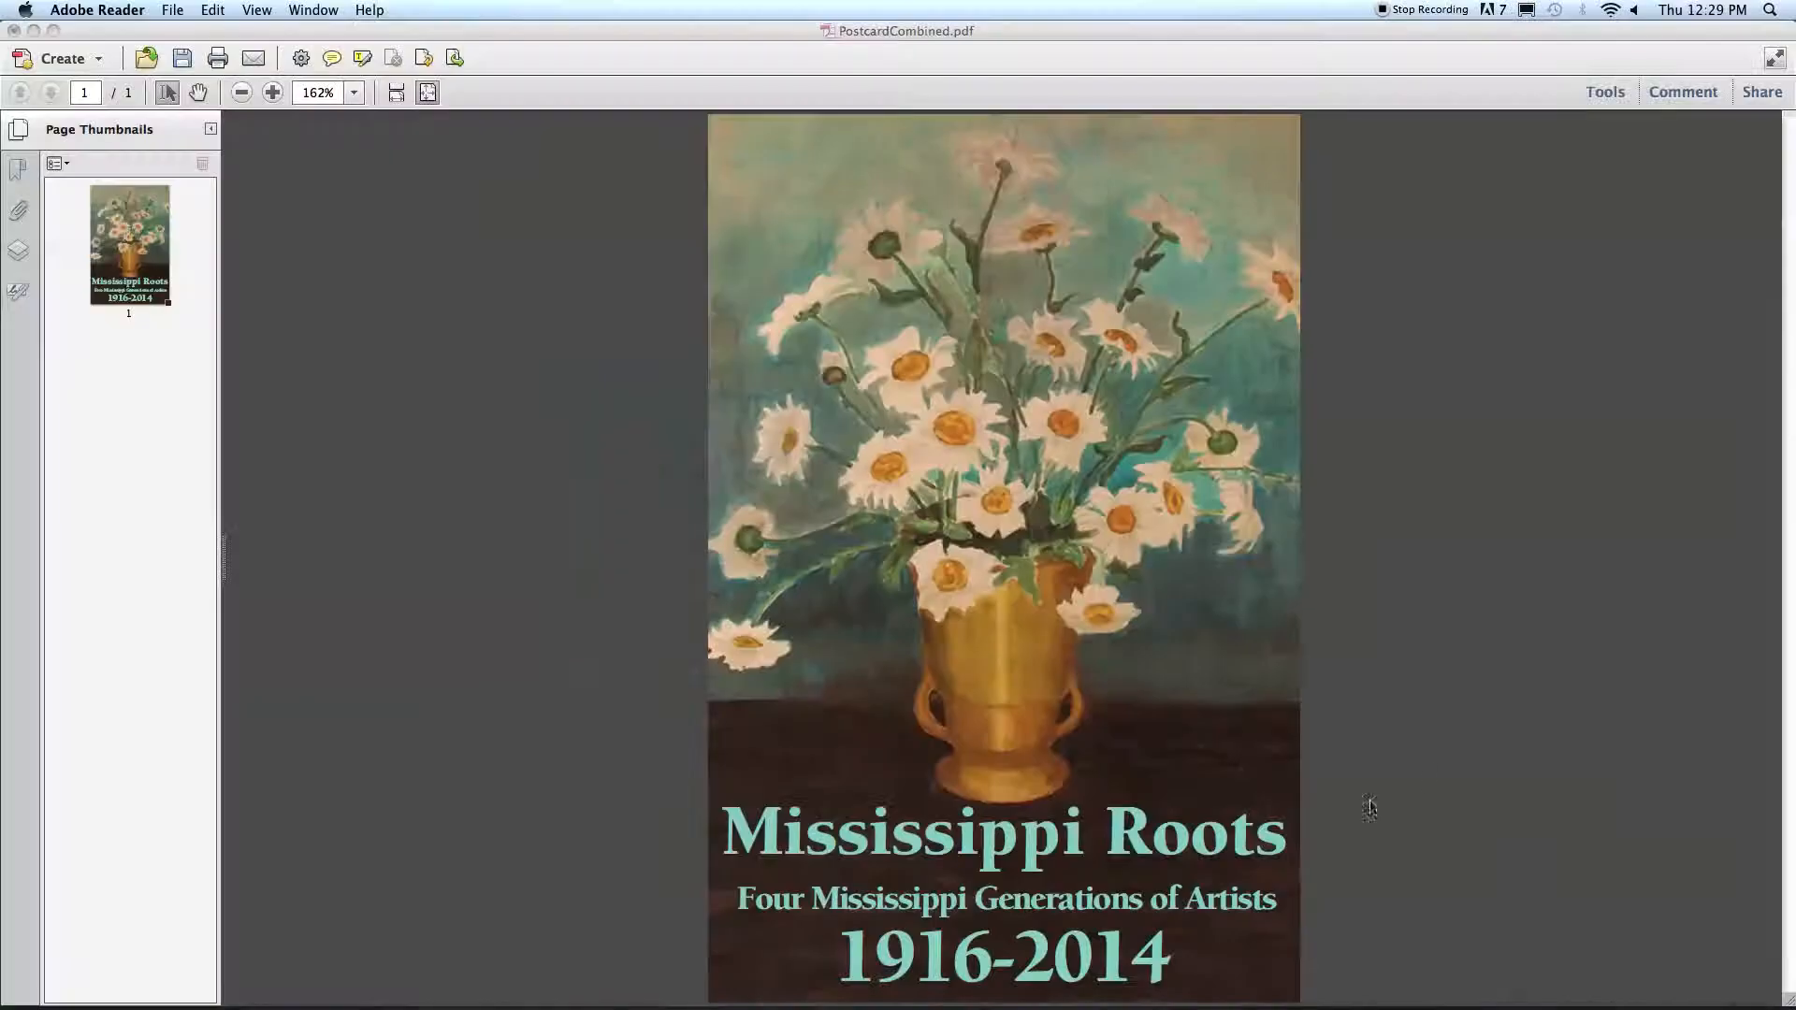
pyautogui.press('super+q')
pyautogui.press('super+q')
pyautogui.click(833, 351)
pyautogui.click(725, 534)
pyautogui.moveTo(1303, 1007)
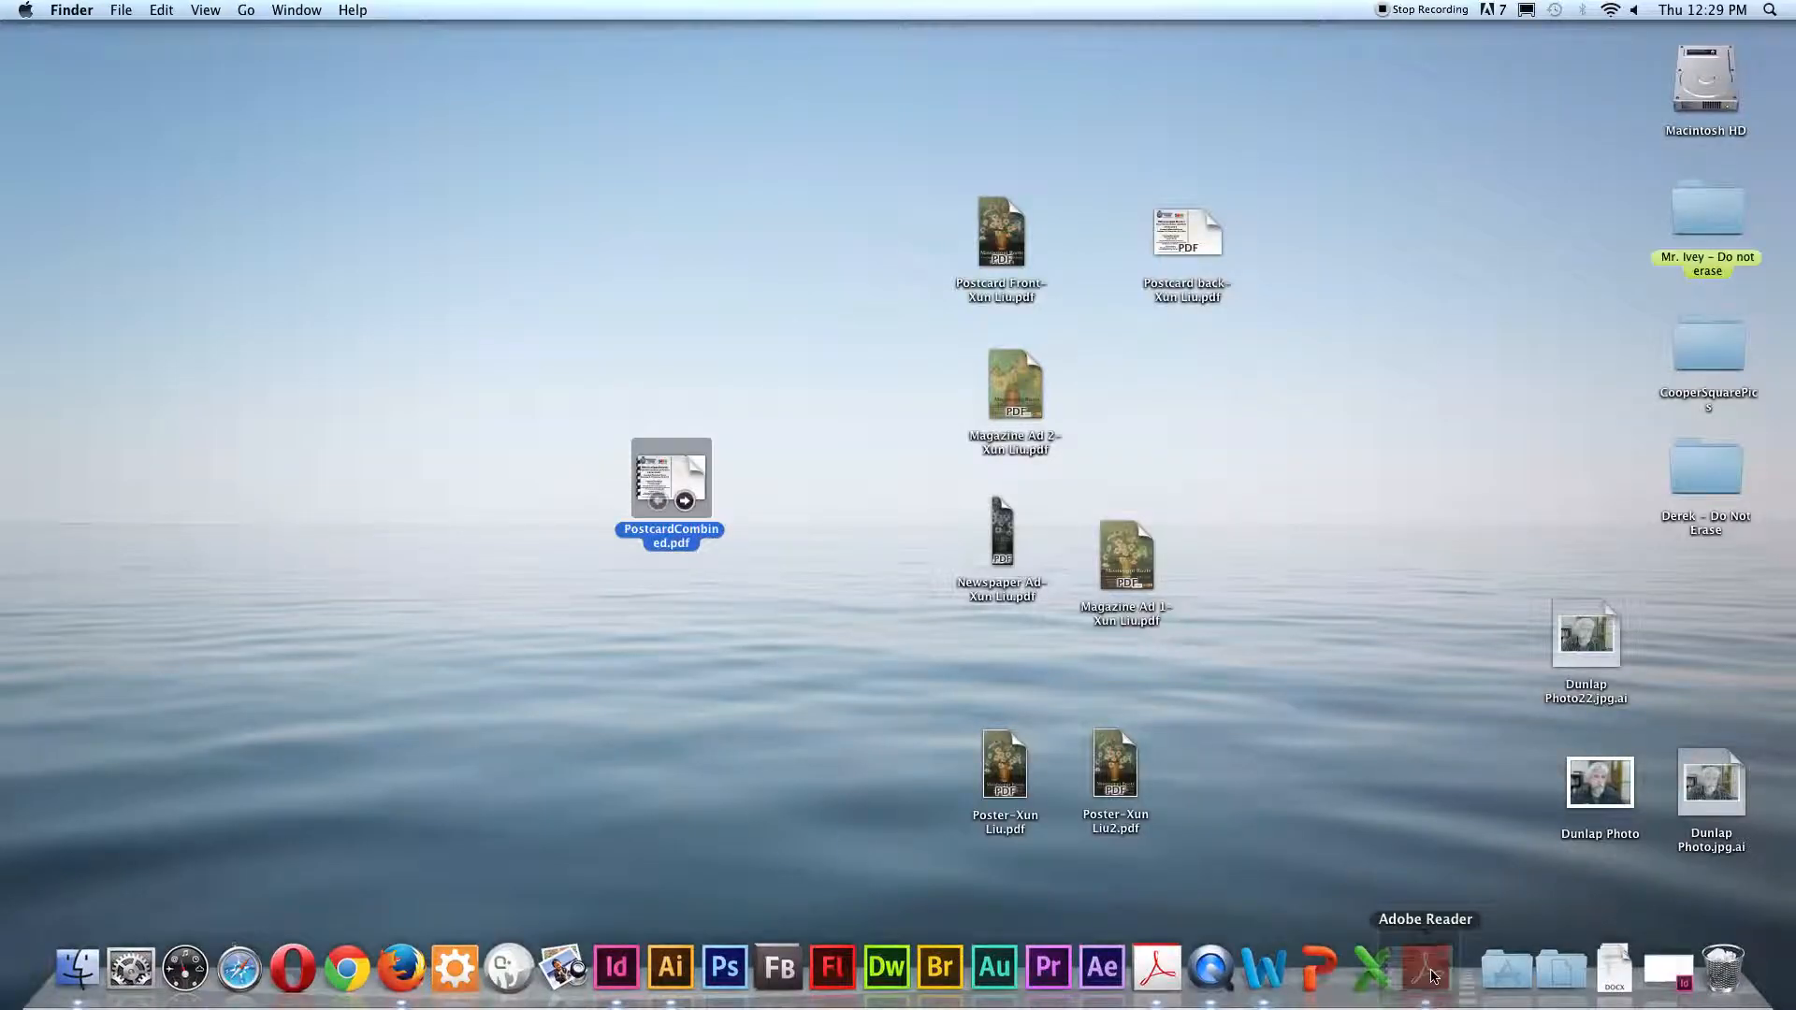
pyautogui.click(1426, 968)
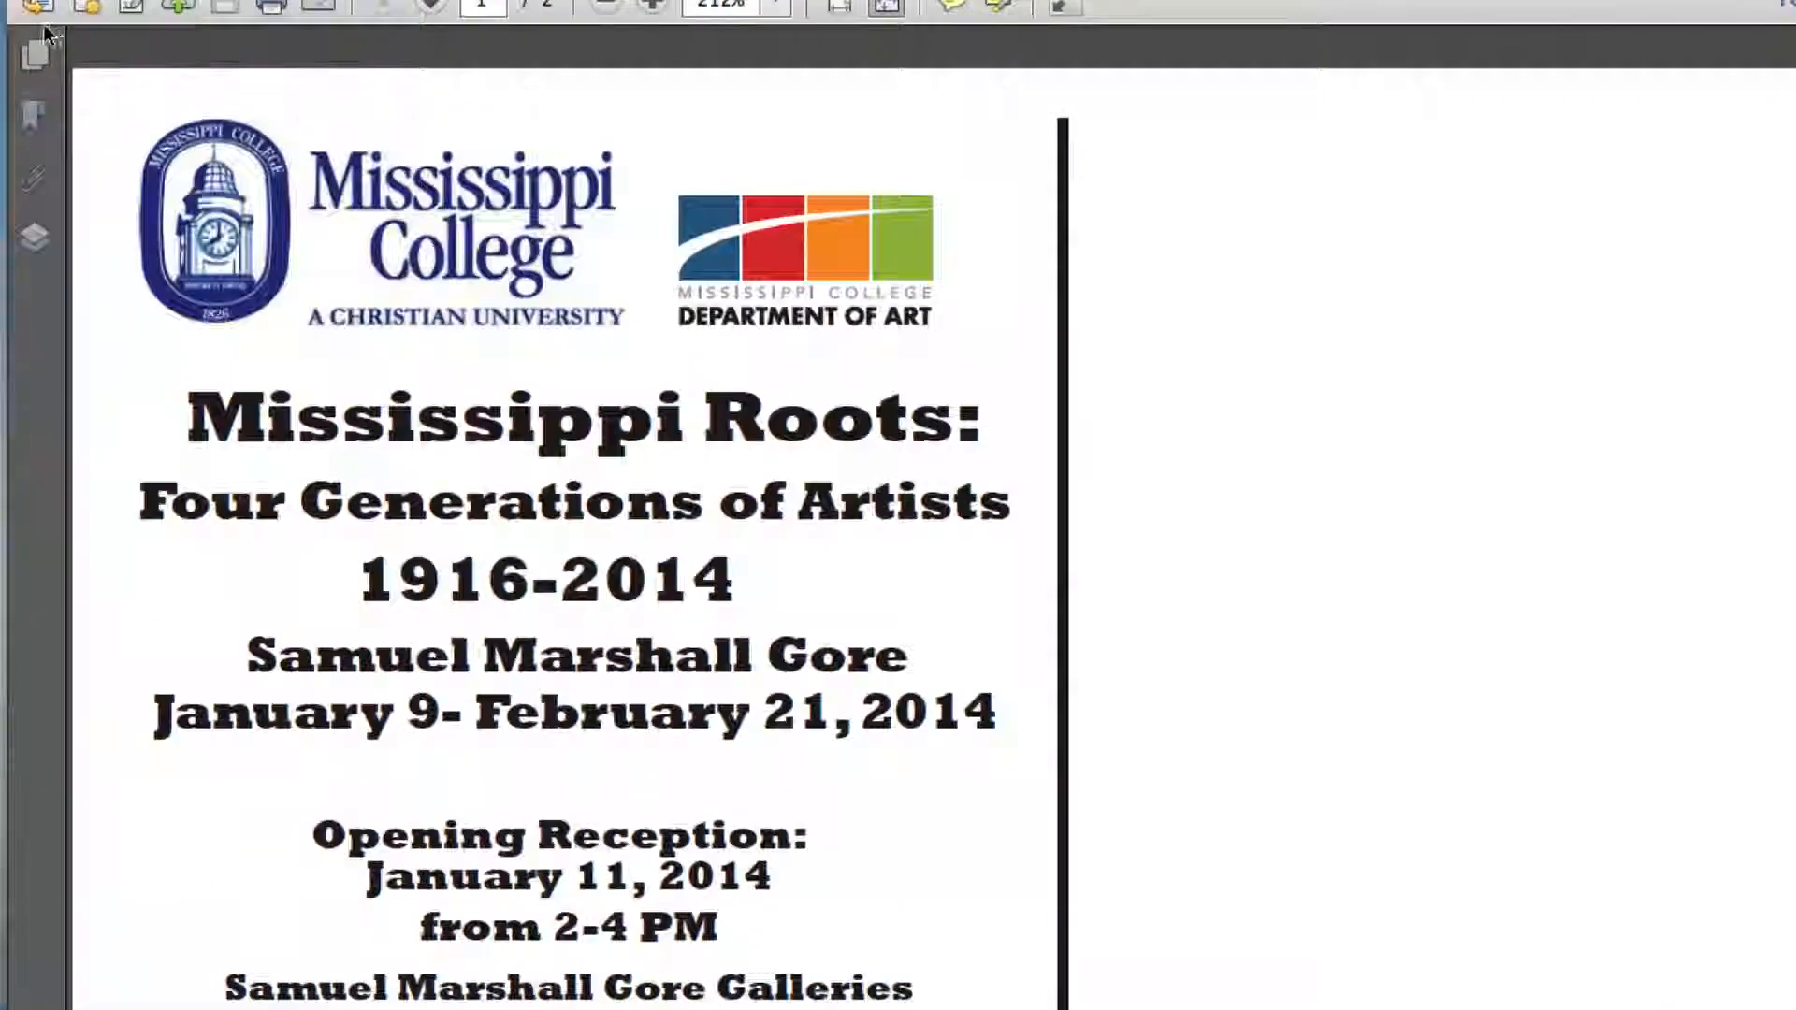